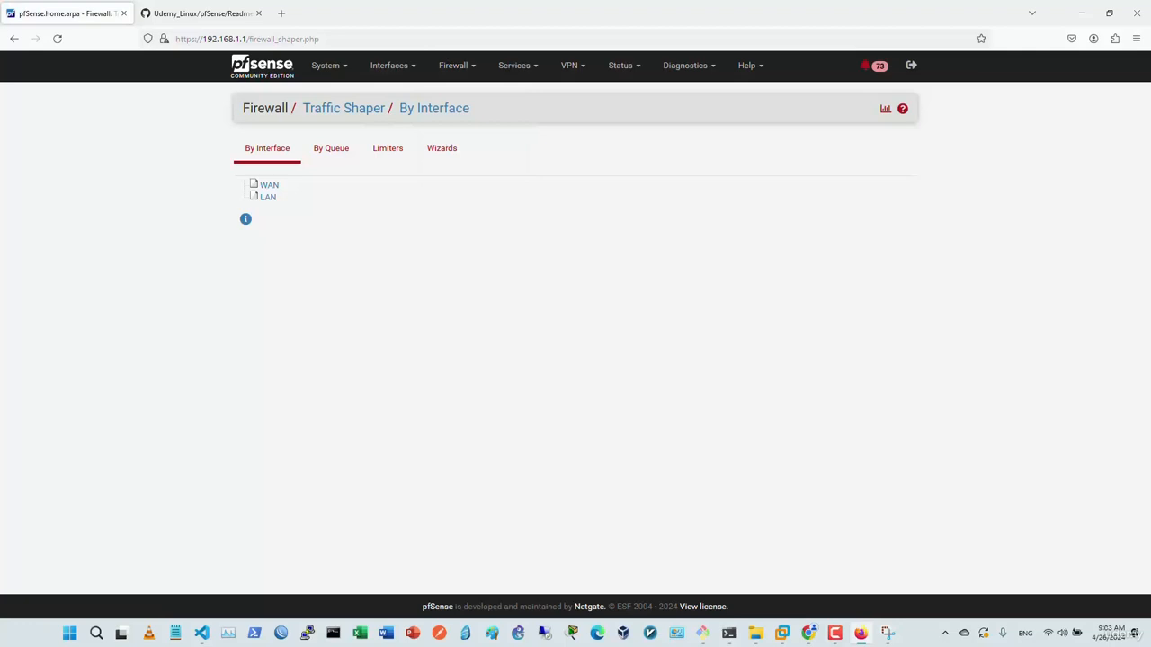
- Look through the traffic shaper's By Queue and Limiters pages
left_click(331, 148)
left_click(267, 149)
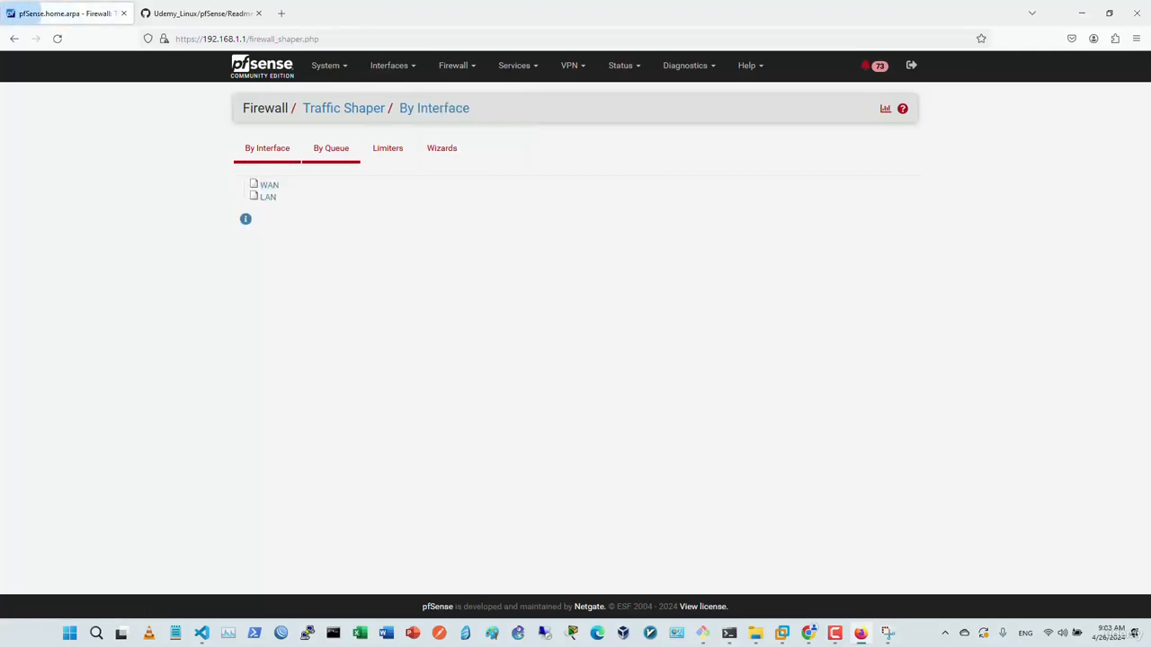
left_click(331, 149)
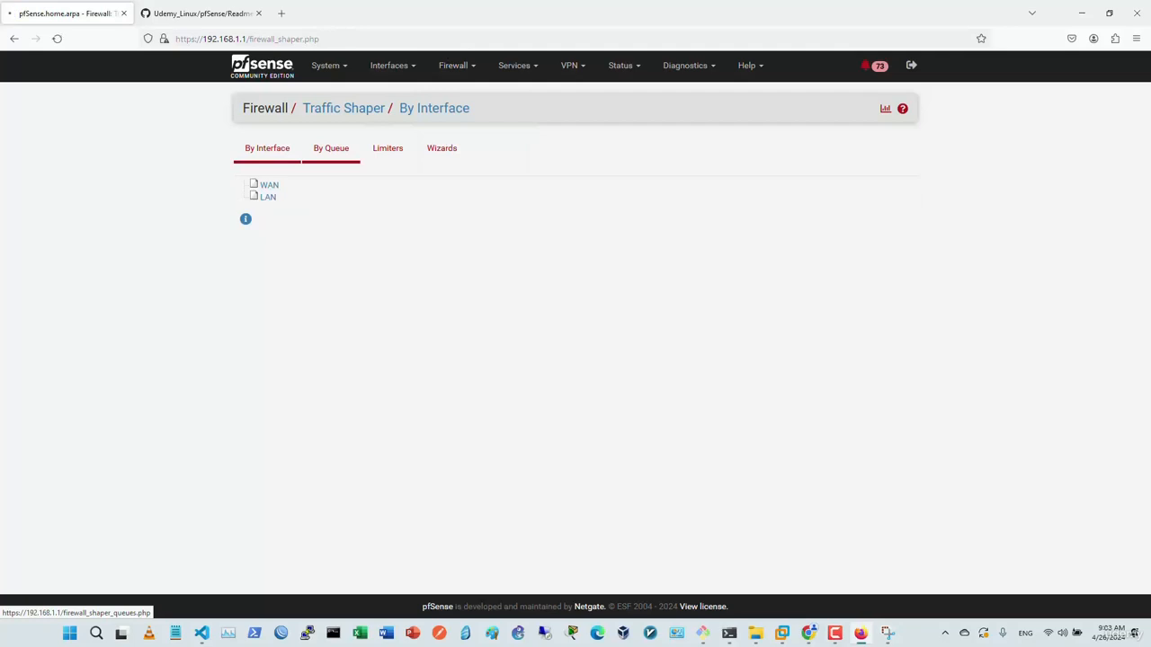
left_click(388, 148)
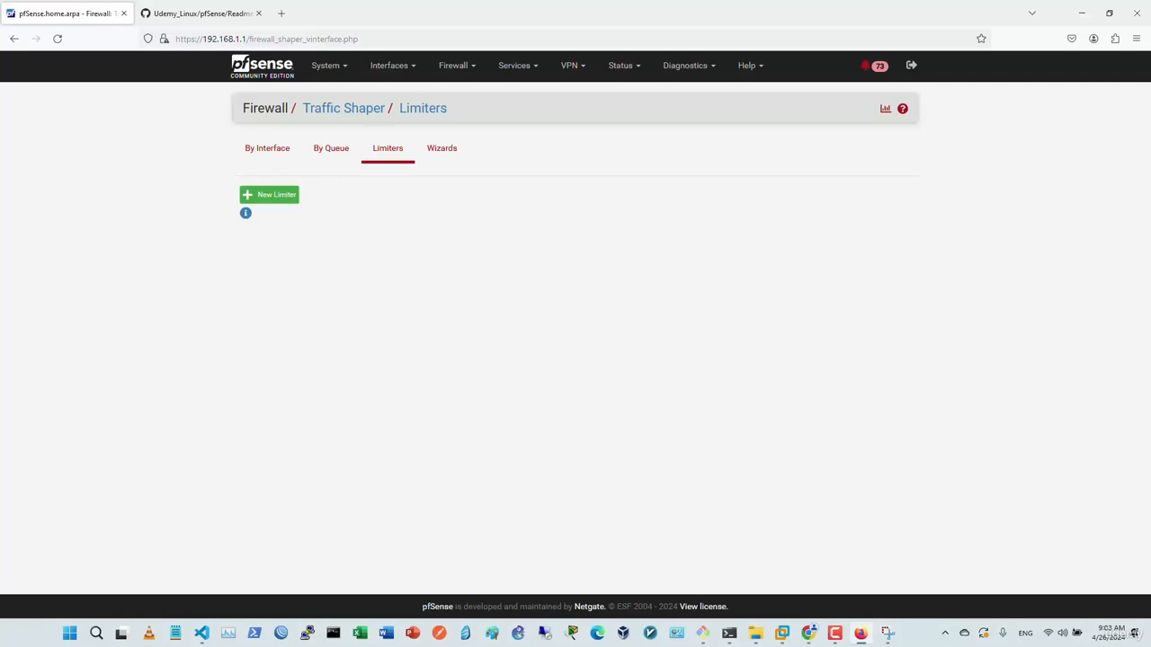
- Switch to the Snipping Tool notes and underline "Traffic Shaper and Queue" in the heading and the key phrases in the Overview bullet
mouse_move(836, 634)
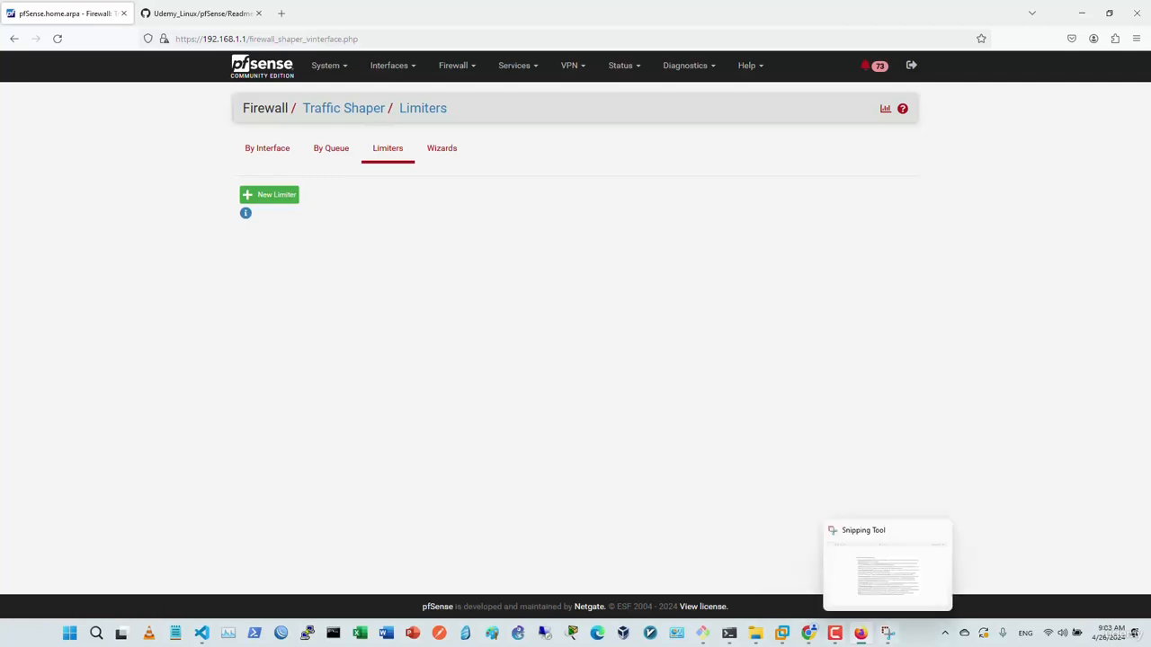
left_click(887, 633)
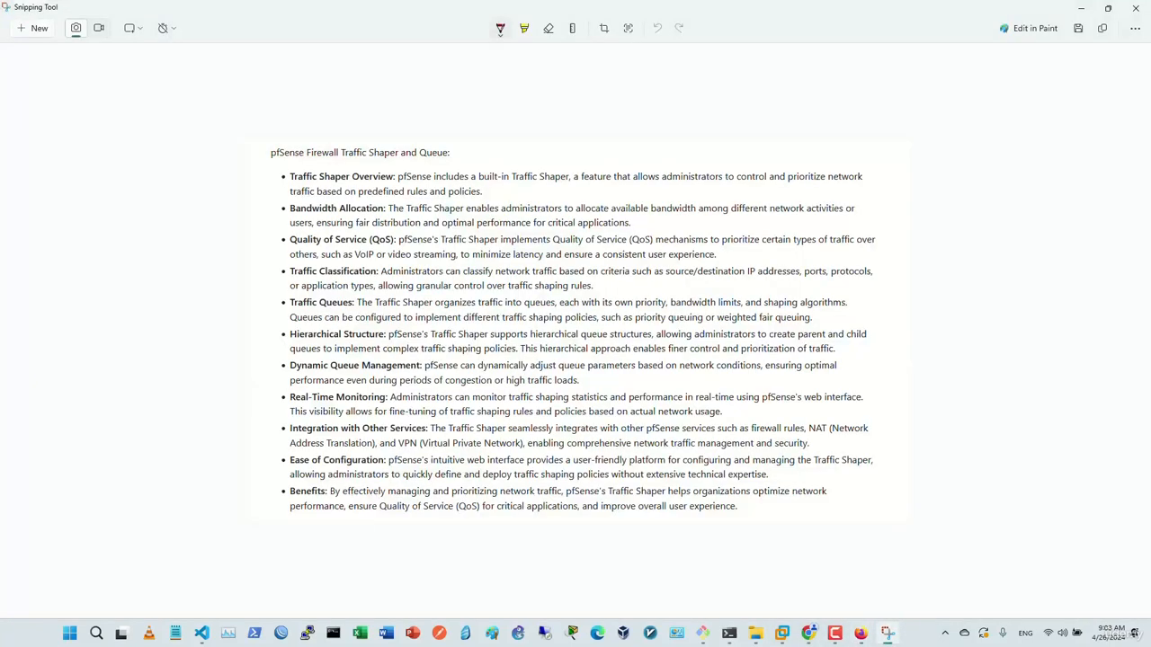
left_click_drag(353, 163, 447, 162)
left_click_drag(518, 185, 582, 183)
mouse_move(782, 185)
left_mouse_down()
mouse_move(861, 190)
mouse_move(839, 186)
left_mouse_up()
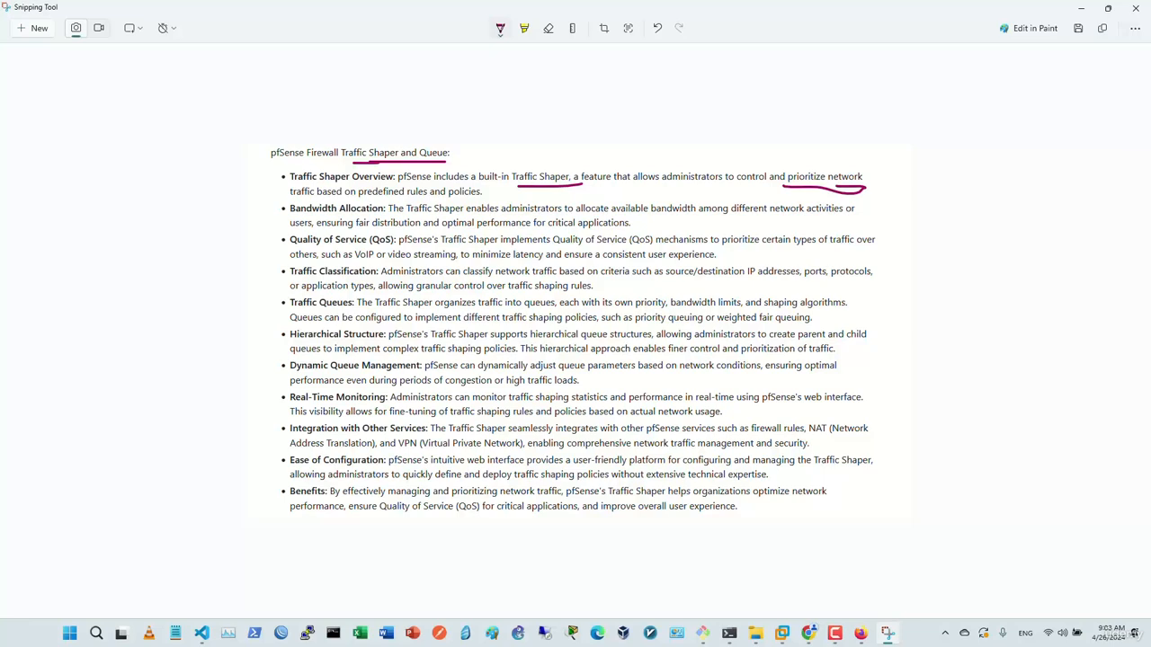
- Mark the Bandwidth Allocation bullet with an arrow and underline its phrases on bandwidth among different networks and optimal performance
mouse_move(236, 207)
left_mouse_down()
mouse_move(263, 207)
mouse_move(259, 216)
left_mouse_up()
mouse_move(647, 217)
left_mouse_down()
mouse_move(829, 223)
mouse_move(796, 214)
left_mouse_up()
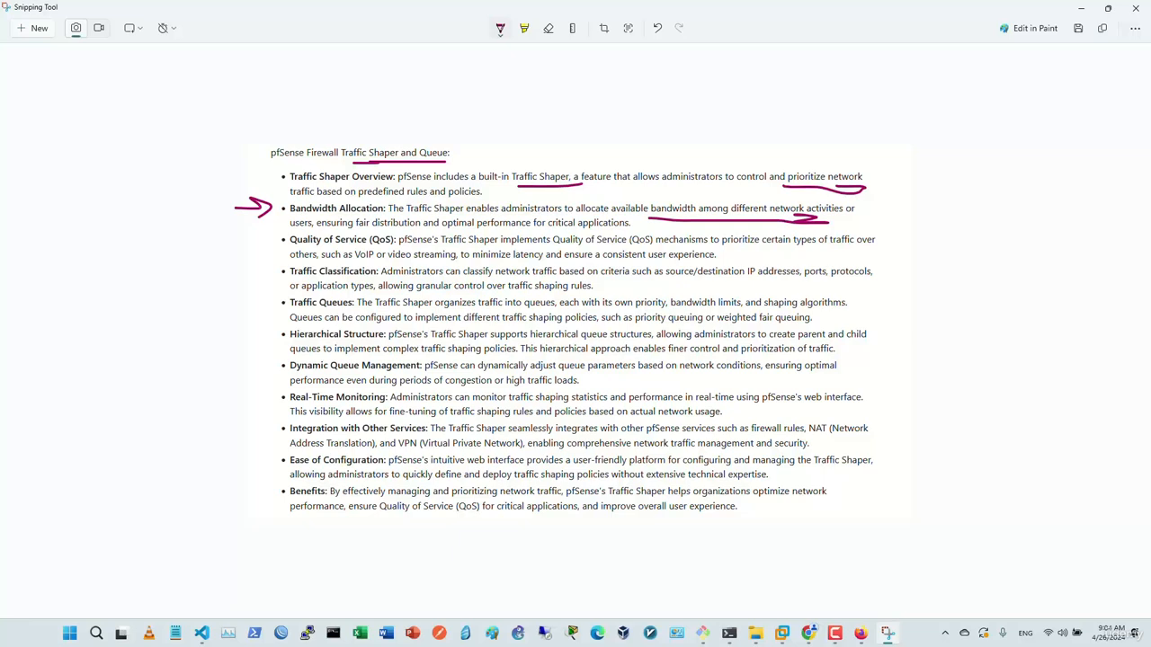
left_click_drag(366, 228, 528, 229)
- Mark the Quality of Service bullet with an arrow and underline "QoS", "prioritize certain types" and the minimize latency phrase
mouse_move(254, 245)
left_mouse_down()
mouse_move(298, 243)
mouse_move(280, 250)
left_mouse_up()
left_click_drag(370, 247, 394, 246)
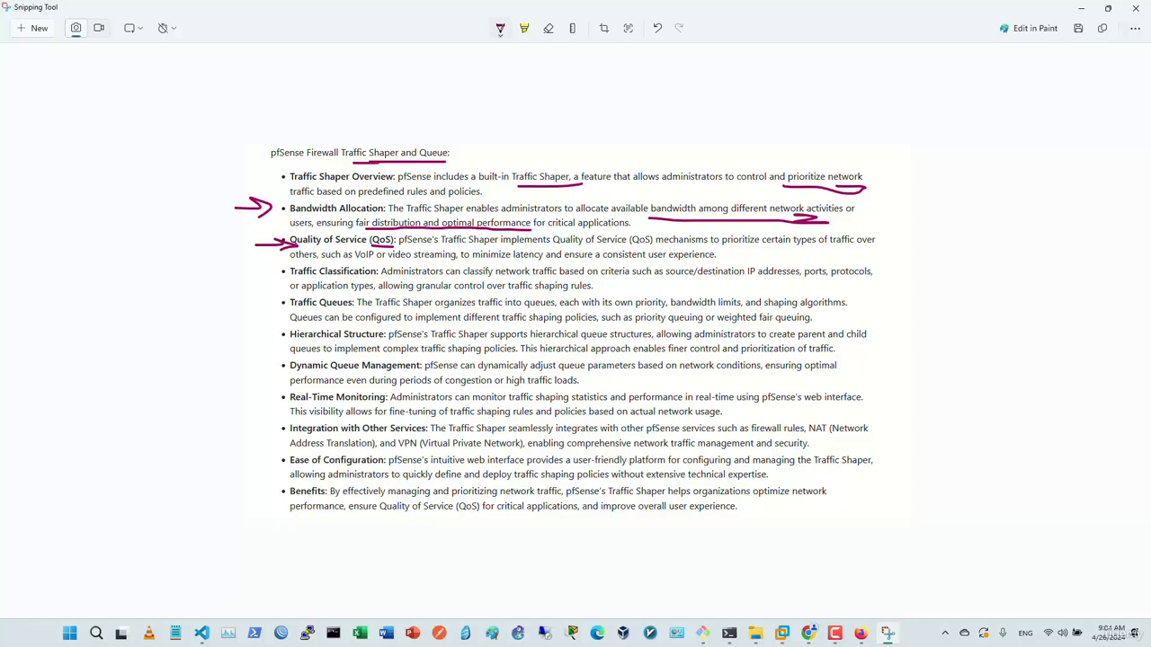
left_click_drag(721, 247, 814, 246)
left_click_drag(488, 262, 660, 261)
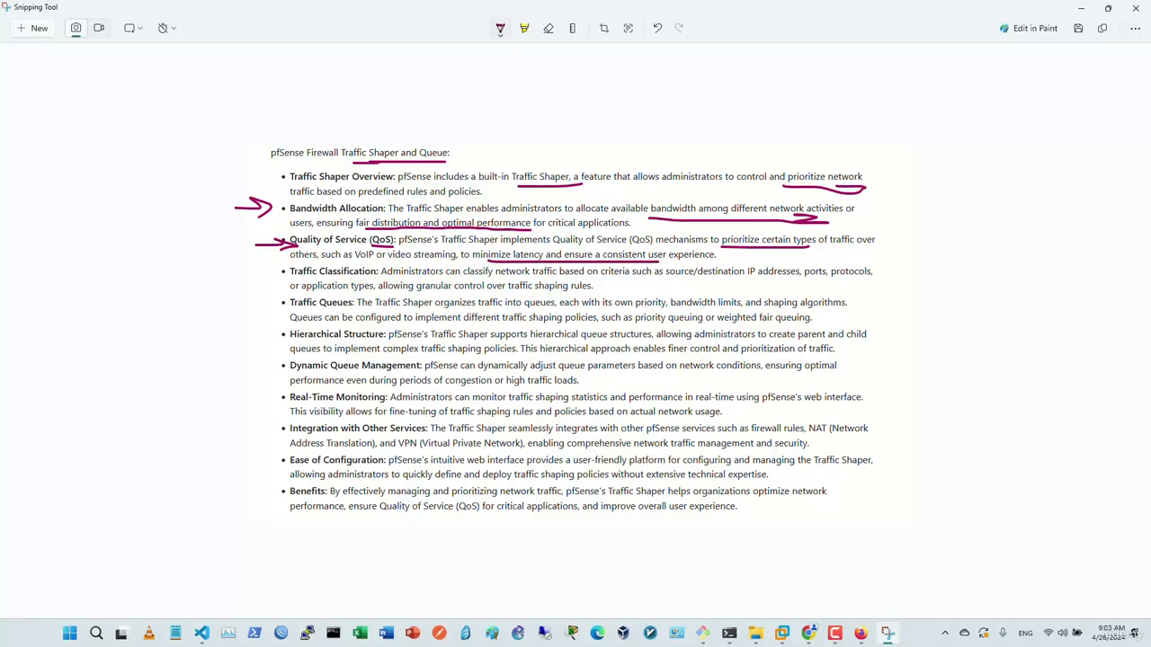
- Mark the Traffic Classification, Traffic Queues and Hierarchical Structure bullets with arrows and underlines
left_click_drag(244, 279, 367, 283)
left_click_drag(309, 308, 346, 307)
mouse_move(249, 361)
left_mouse_down()
mouse_move(244, 338)
mouse_move(266, 327)
mouse_move(270, 337)
left_mouse_up()
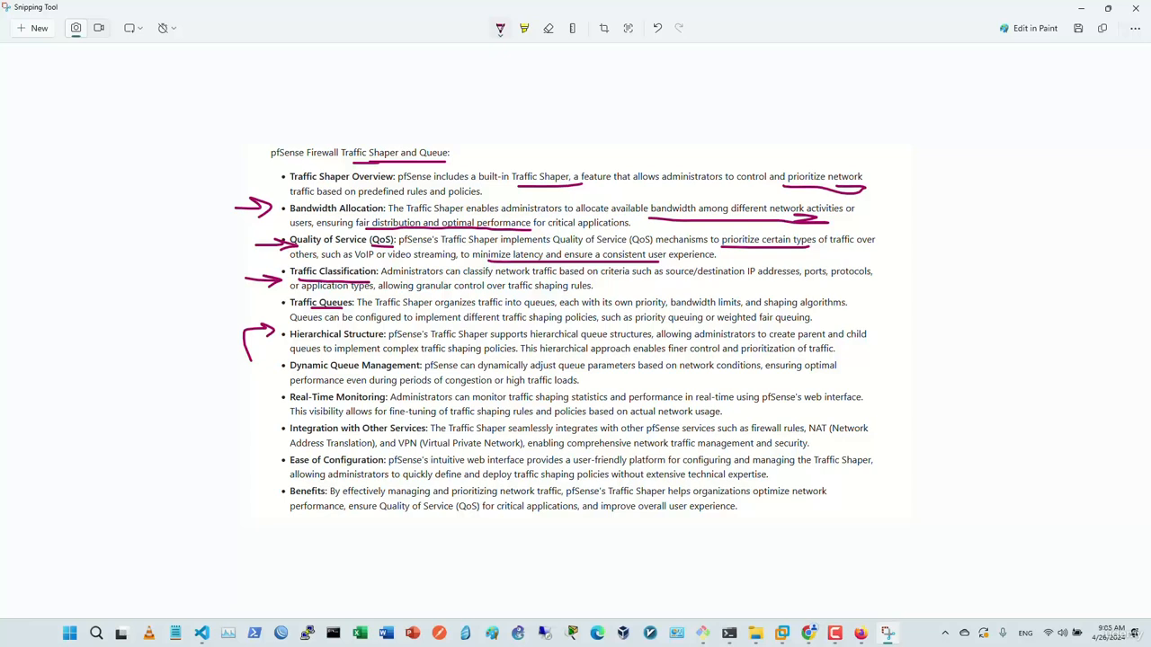
left_click_drag(290, 357, 494, 357)
- Handwrite "100mbps" above a horizontal line in the blank area beside the notes
left_click_drag(910, 188, 1041, 186)
left_click_drag(939, 136, 942, 162)
mouse_move(973, 145)
left_mouse_down()
mouse_move(962, 158)
mouse_move(975, 148)
left_mouse_up()
mouse_move(1009, 144)
left_mouse_down()
mouse_move(1005, 155)
mouse_move(1043, 142)
mouse_move(1058, 160)
left_mouse_up()
left_click_drag(1054, 161, 1075, 137)
mouse_move(1081, 133)
left_mouse_down()
mouse_move(1086, 165)
mouse_move(1102, 144)
left_mouse_up()
left_click_drag(1110, 133, 1103, 156)
- Draw an arrow from the 100mbps line to a stack of four boxes and add short slashes inside each box
mouse_move(959, 200)
left_mouse_down()
mouse_move(992, 223)
mouse_move(1090, 220)
mouse_move(1018, 207)
mouse_move(1064, 239)
mouse_move(1007, 271)
mouse_move(1009, 240)
left_mouse_up()
mouse_move(991, 279)
left_mouse_down()
mouse_move(1099, 280)
mouse_move(986, 301)
mouse_move(1016, 325)
mouse_move(978, 367)
mouse_move(977, 338)
left_mouse_up()
left_click_drag(1030, 219, 1042, 209)
left_click_drag(1050, 223, 1061, 211)
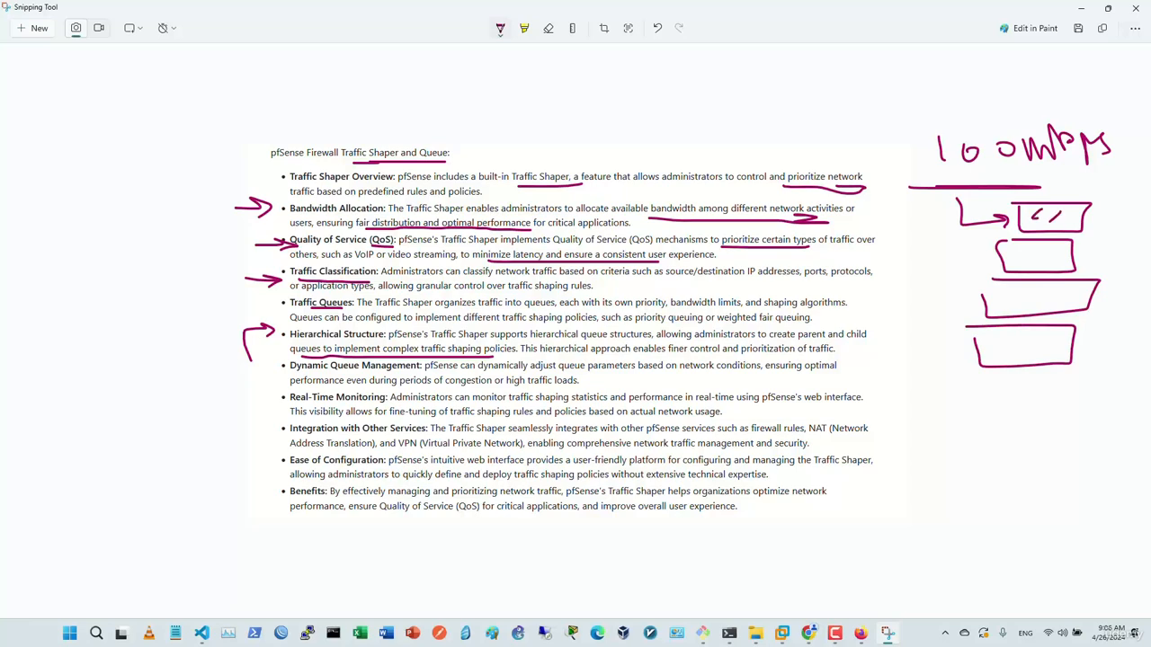
left_click_drag(1016, 266, 1054, 257)
left_click_drag(1016, 300, 1025, 290)
left_click_drag(1026, 303, 1056, 290)
left_click_drag(1010, 345, 1044, 338)
- Point an arrow at the Dynamic Queue Management bullet and handwrite an underlined "QoS" above the notes
mouse_move(254, 394)
left_mouse_down()
mouse_move(273, 369)
mouse_move(279, 376)
left_mouse_up()
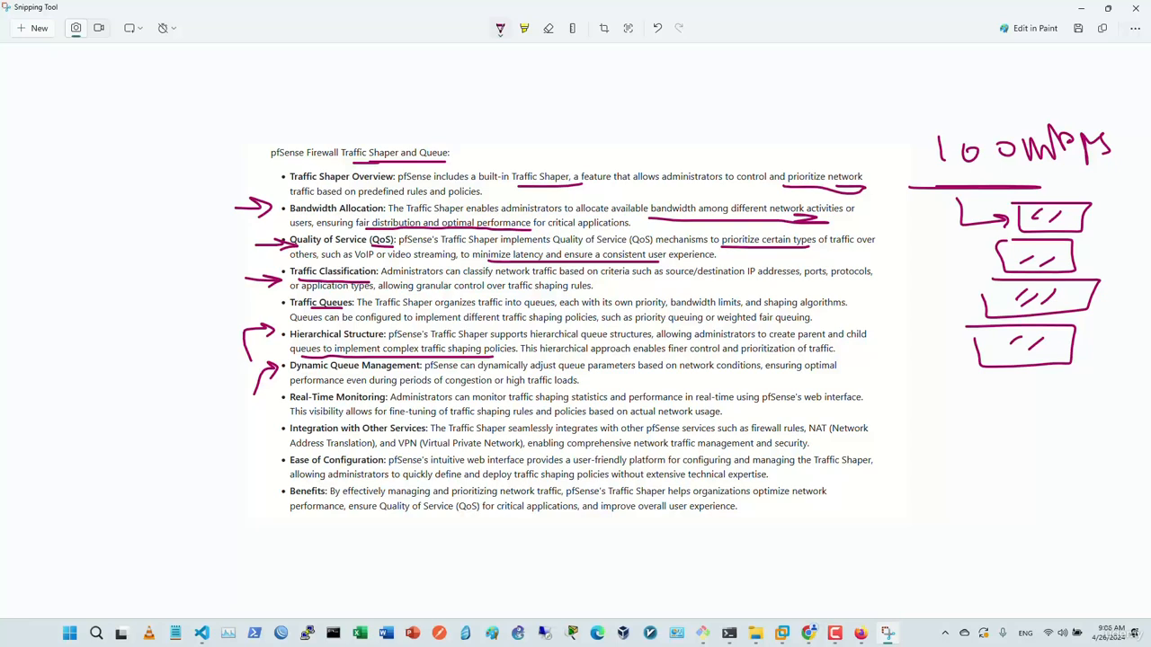
mouse_move(707, 92)
left_mouse_down()
mouse_move(730, 144)
mouse_move(699, 93)
left_mouse_up()
mouse_move(720, 128)
left_mouse_down()
mouse_move(756, 145)
mouse_move(774, 133)
left_mouse_up()
left_click_drag(786, 88, 786, 153)
left_click_drag(705, 169, 885, 169)
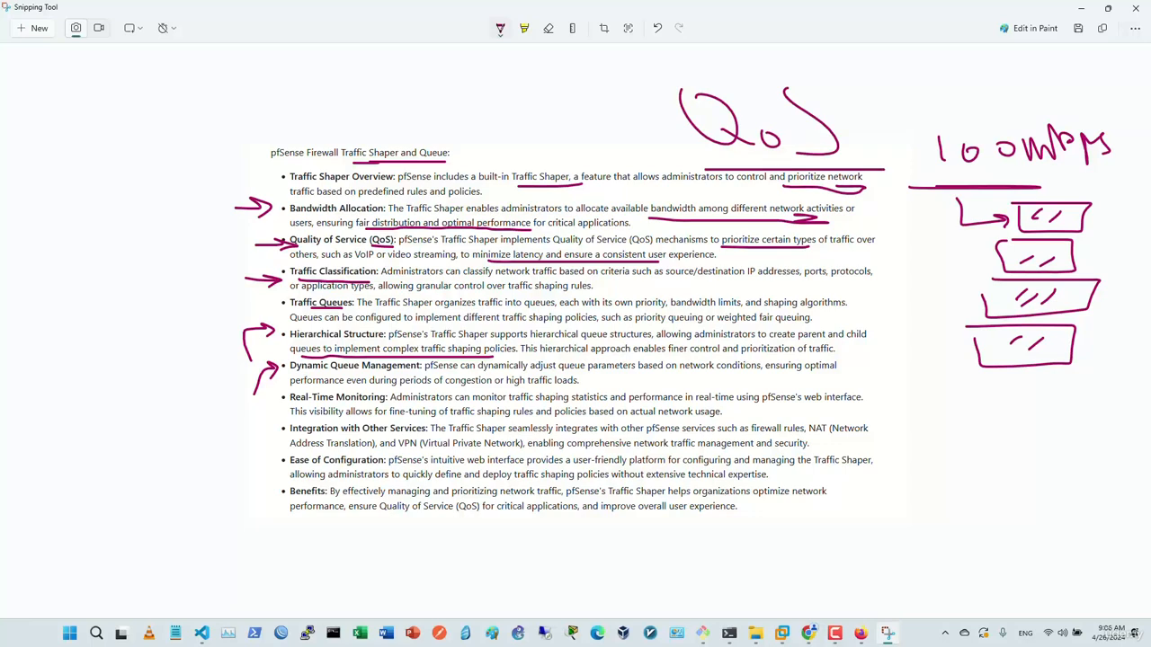
- Draw a frame around the 100mbps label and handwrite "web", "dl", "VS" and "VoIP" below the stacked boxes
mouse_move(931, 185)
left_mouse_down()
mouse_move(930, 111)
mouse_move(1131, 165)
mouse_move(1018, 187)
mouse_move(910, 171)
mouse_move(908, 115)
mouse_move(998, 108)
left_mouse_up()
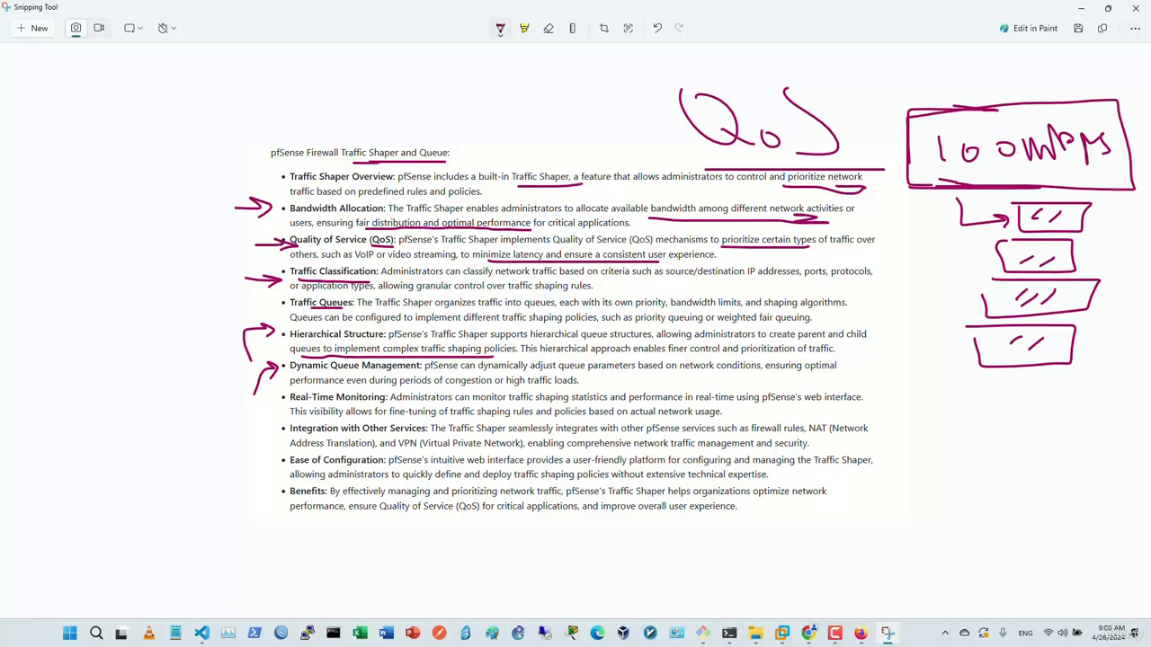
key("F10")
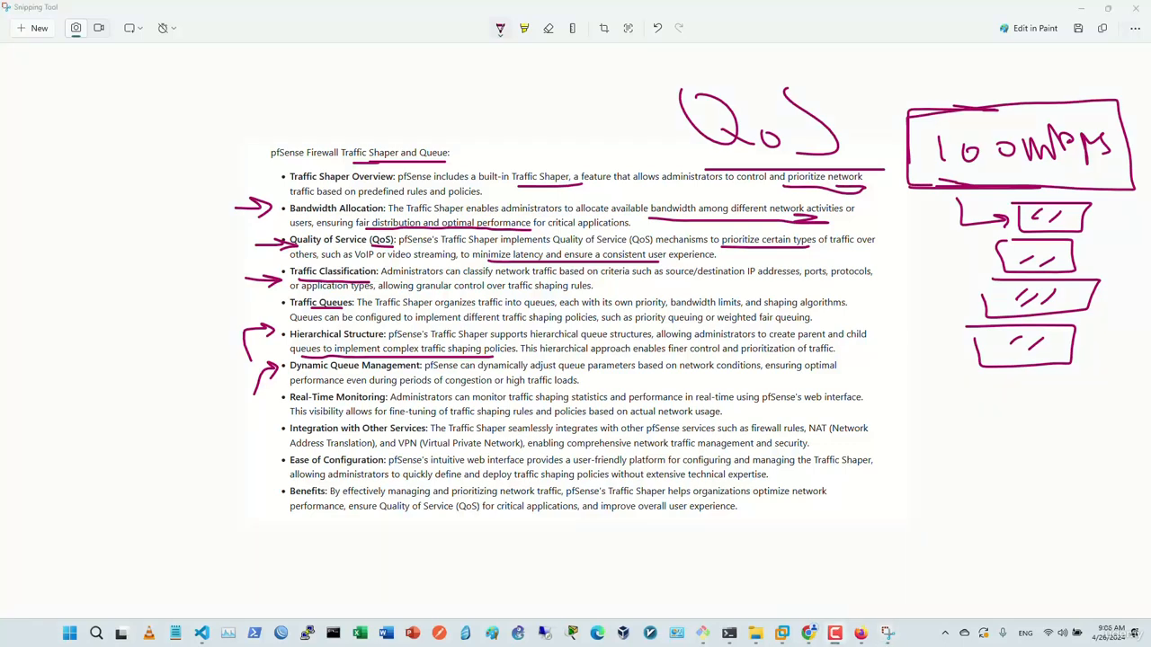
mouse_move(931, 410)
left_mouse_down()
mouse_move(933, 433)
mouse_move(1009, 415)
mouse_move(996, 422)
left_mouse_up()
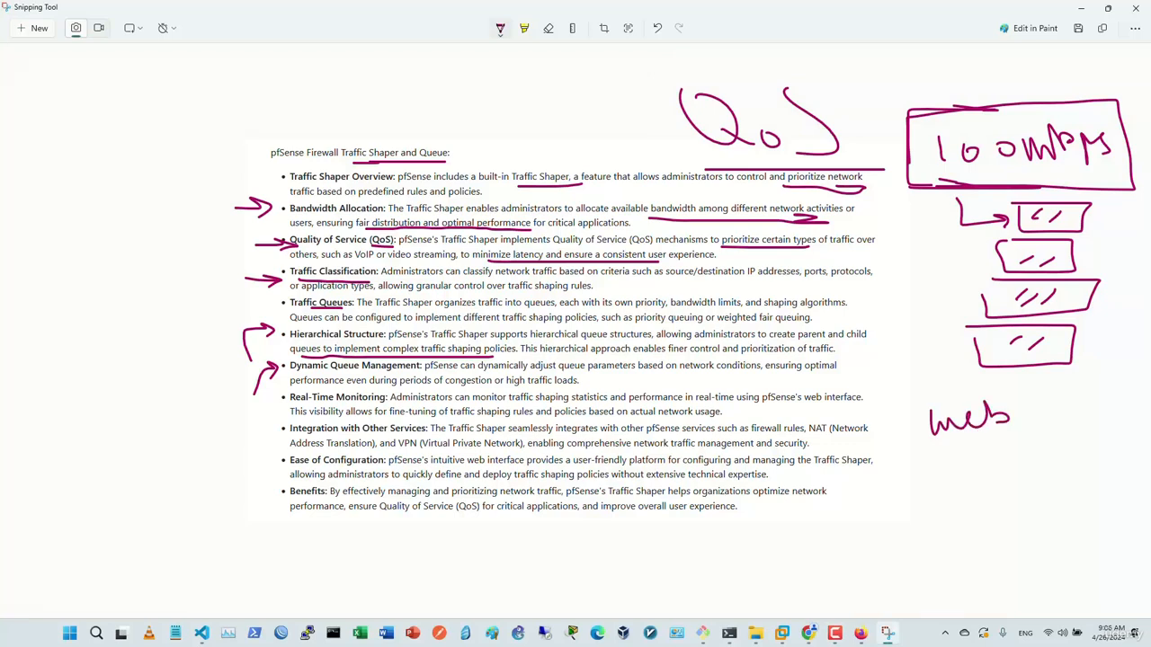
left_click_drag(967, 454, 973, 473)
left_click_drag(986, 437, 991, 473)
mouse_move(939, 498)
left_mouse_down()
mouse_move(976, 517)
mouse_move(956, 543)
left_mouse_up()
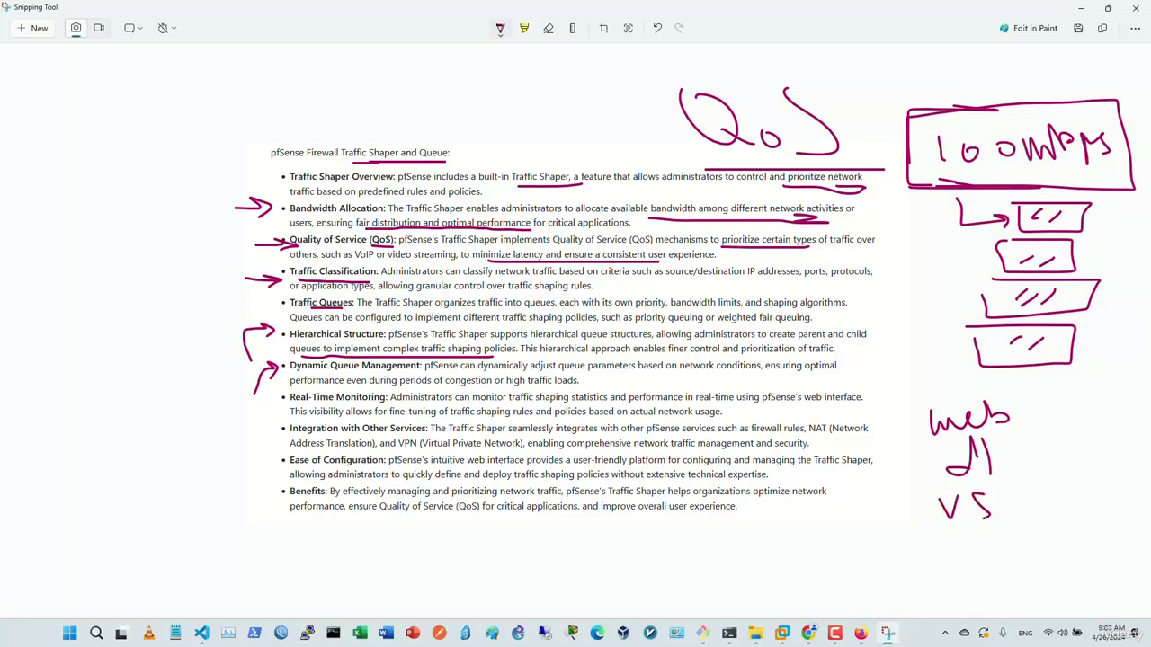
mouse_move(958, 537)
left_mouse_down()
mouse_move(967, 558)
mouse_move(975, 538)
left_mouse_up()
mouse_move(994, 539)
left_mouse_down()
mouse_move(996, 561)
mouse_move(1026, 536)
left_mouse_up()
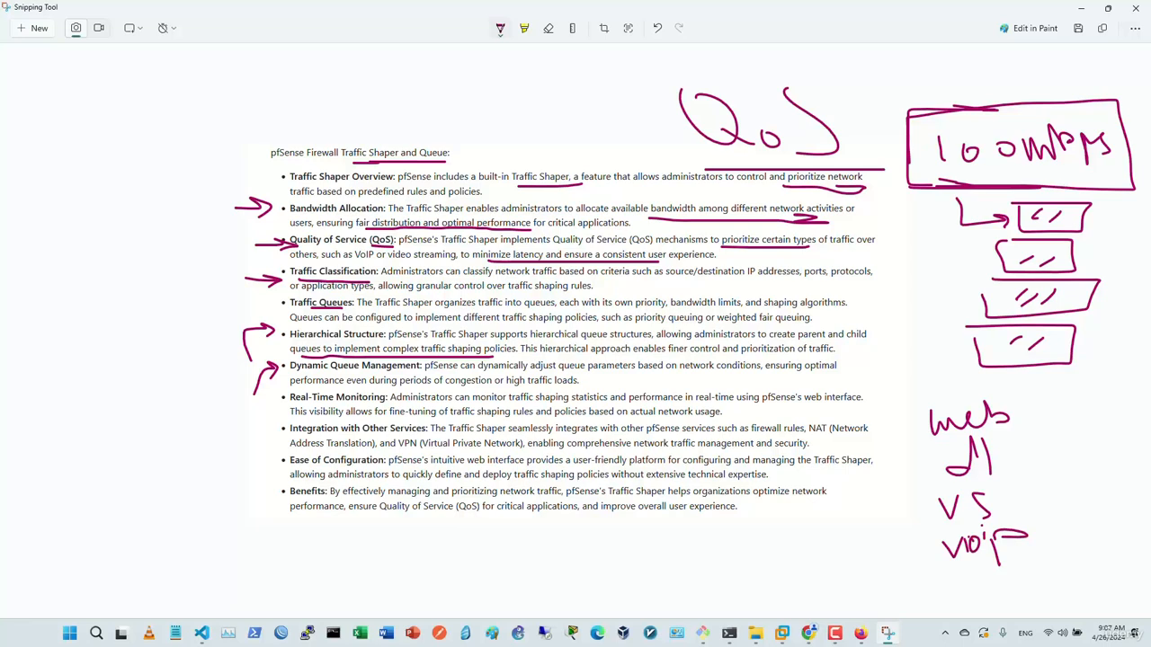
- Mark the Real-Time Monitoring and Integration bullets with arrows and underline key words in the Ease of Configuration and Benefits bullets
mouse_move(249, 438)
left_mouse_down()
mouse_move(244, 411)
mouse_move(277, 408)
left_mouse_up()
left_click_drag(274, 404, 273, 418)
mouse_move(262, 469)
left_mouse_down()
mouse_move(261, 447)
mouse_move(289, 433)
left_mouse_up()
left_click_drag(285, 465, 366, 465)
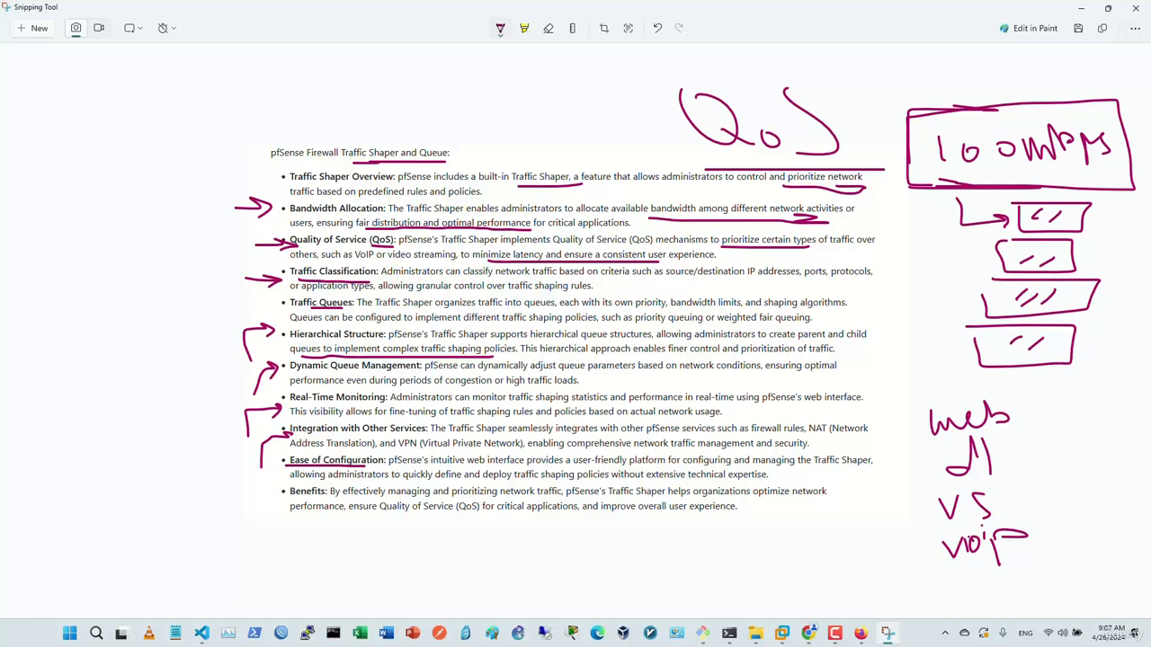
left_click_drag(340, 501, 378, 501)
left_click_drag(496, 514, 581, 524)
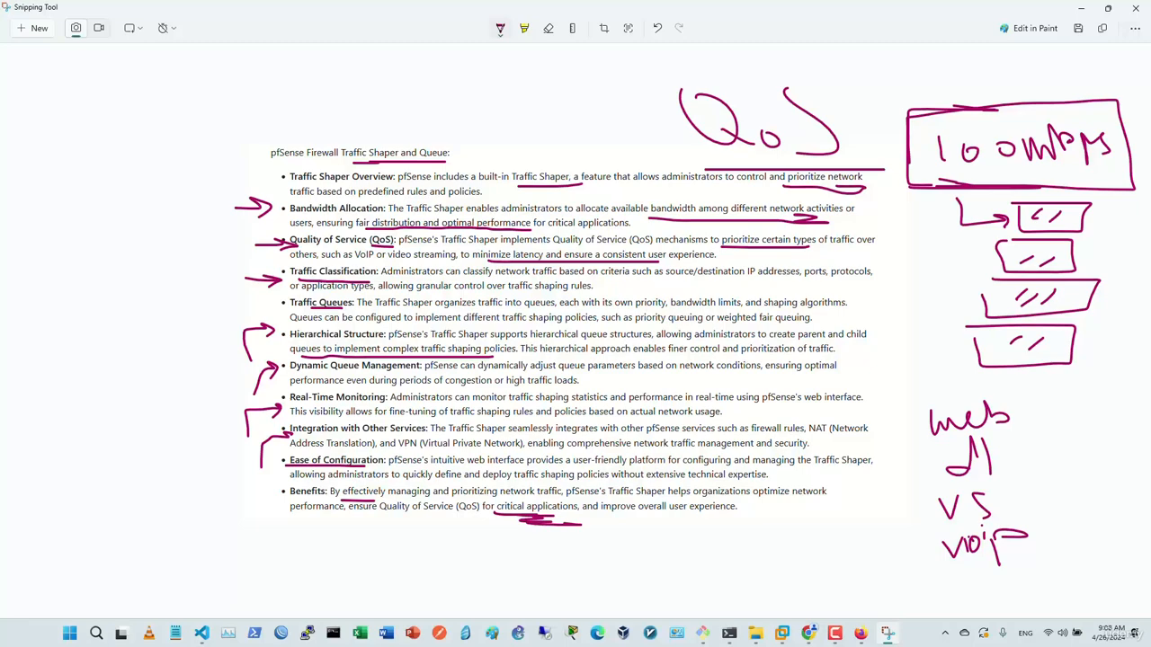
- Switch back to the pfSense page in the browser and open the traffic shaper settings for the LAN interface
key("alt+Tab")
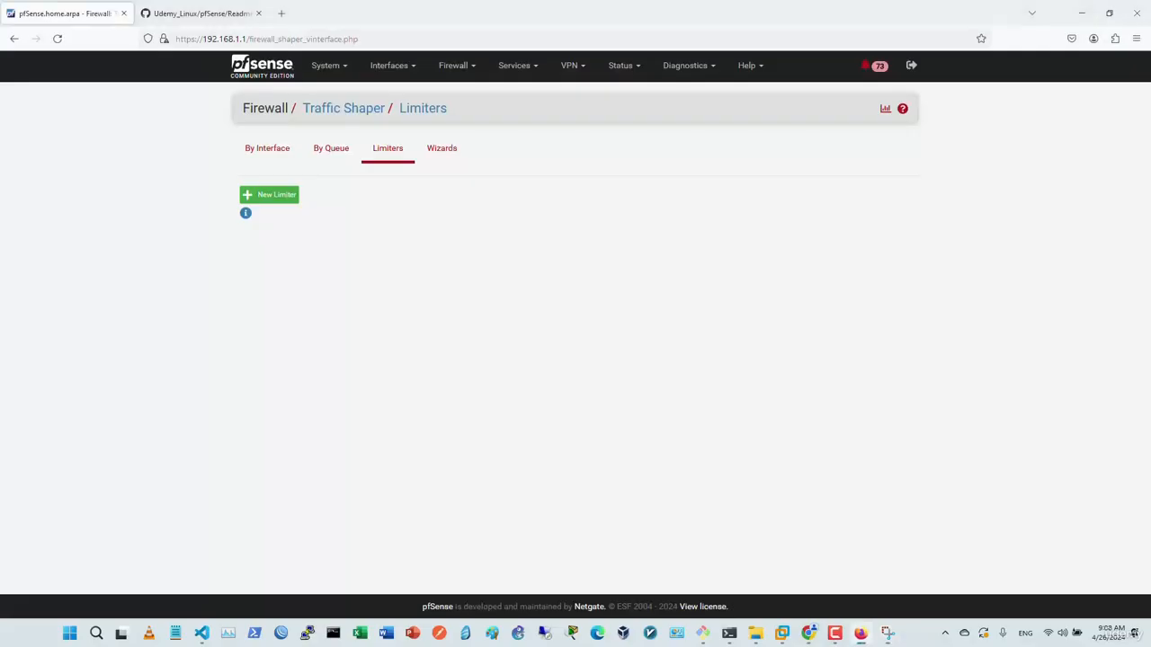
left_click(455, 65)
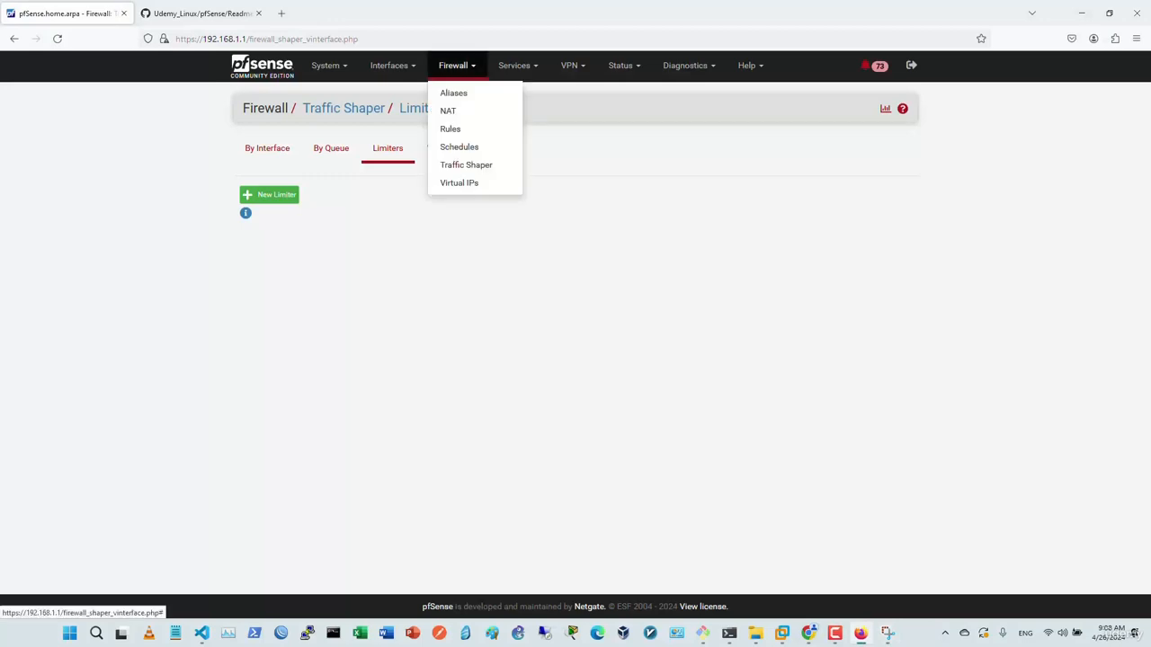
left_click(465, 165)
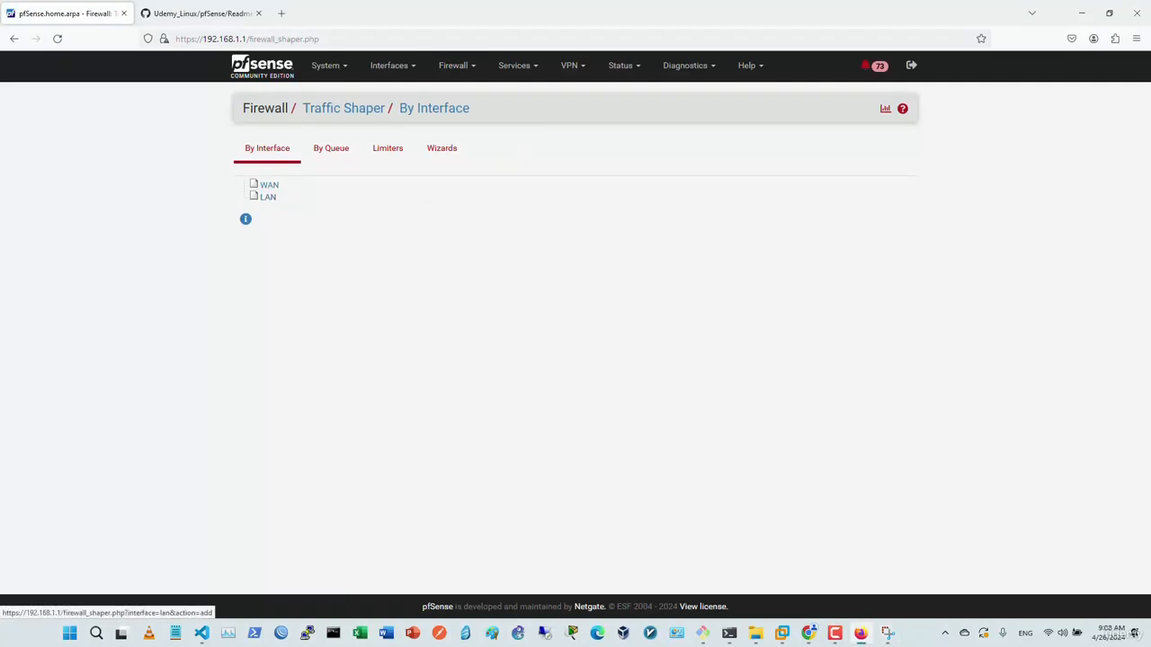
left_click(267, 197)
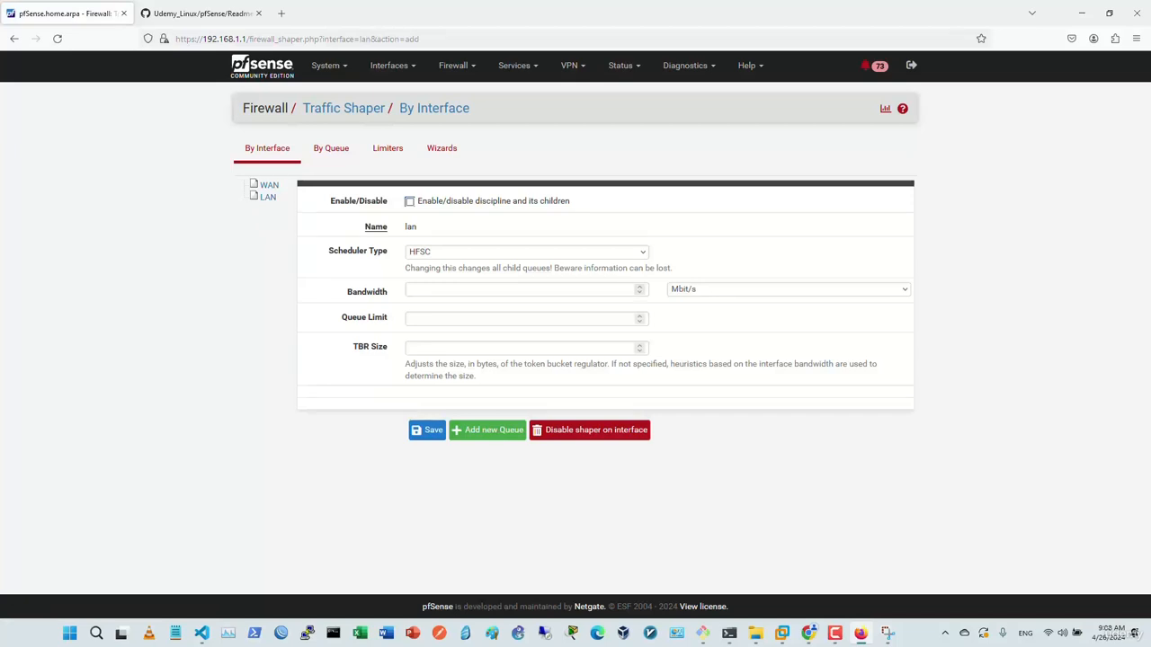
- Enable the discipline and its children for LAN and choose HFSC as the scheduler type
left_click(410, 202)
left_click(526, 252)
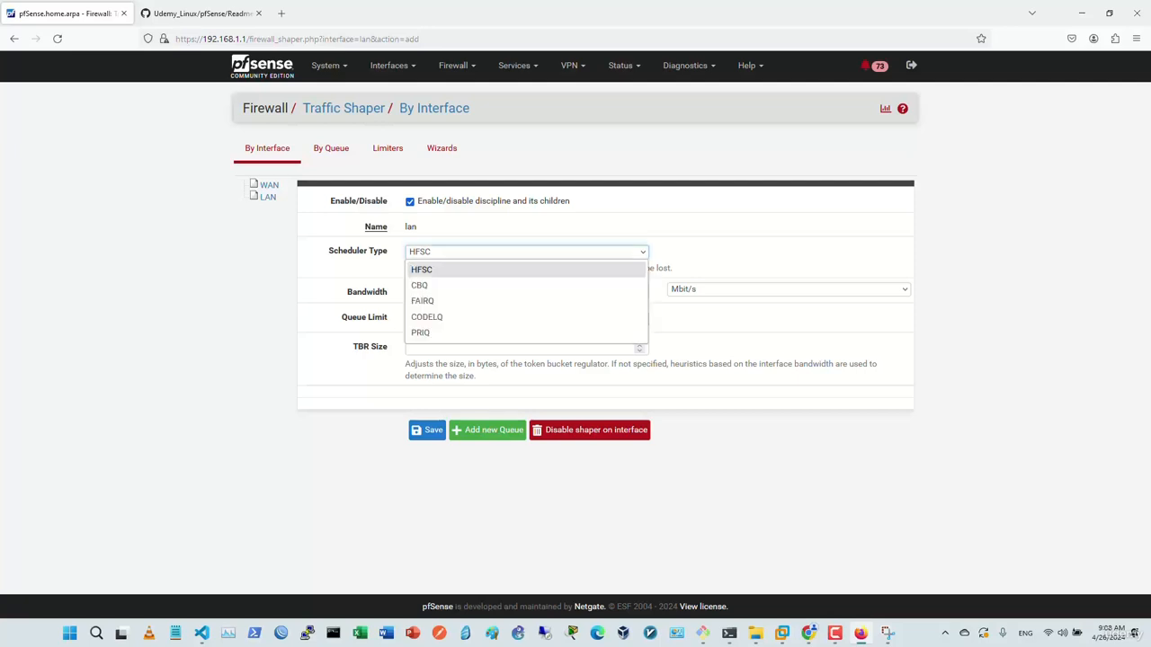
left_click(450, 270)
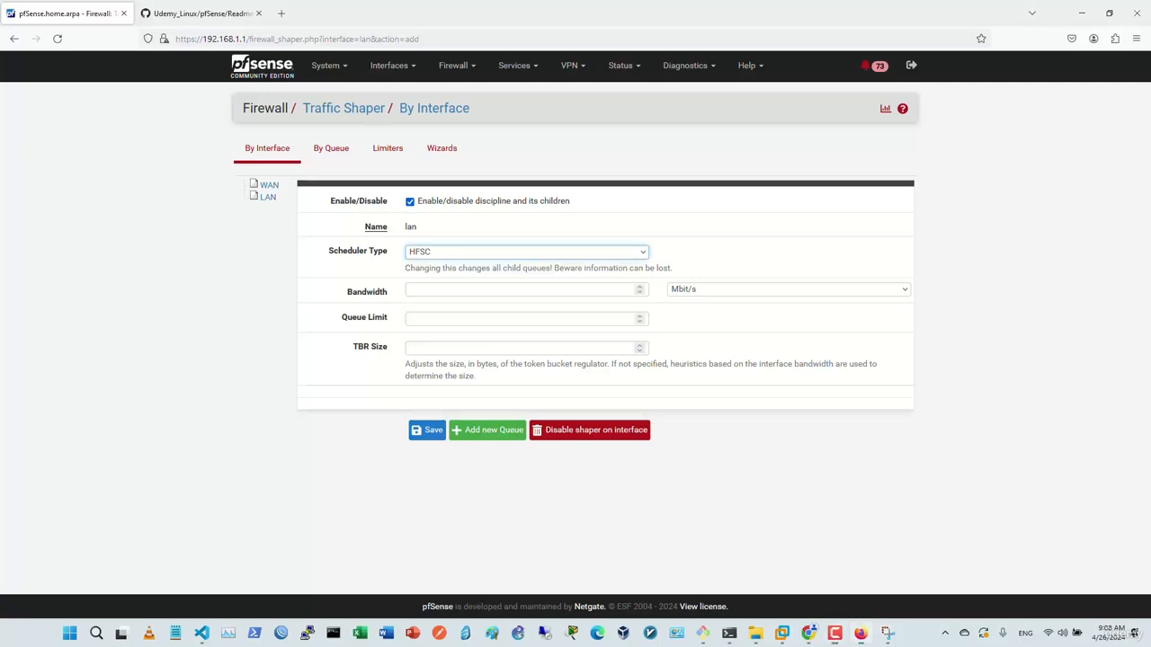
left_click(526, 253)
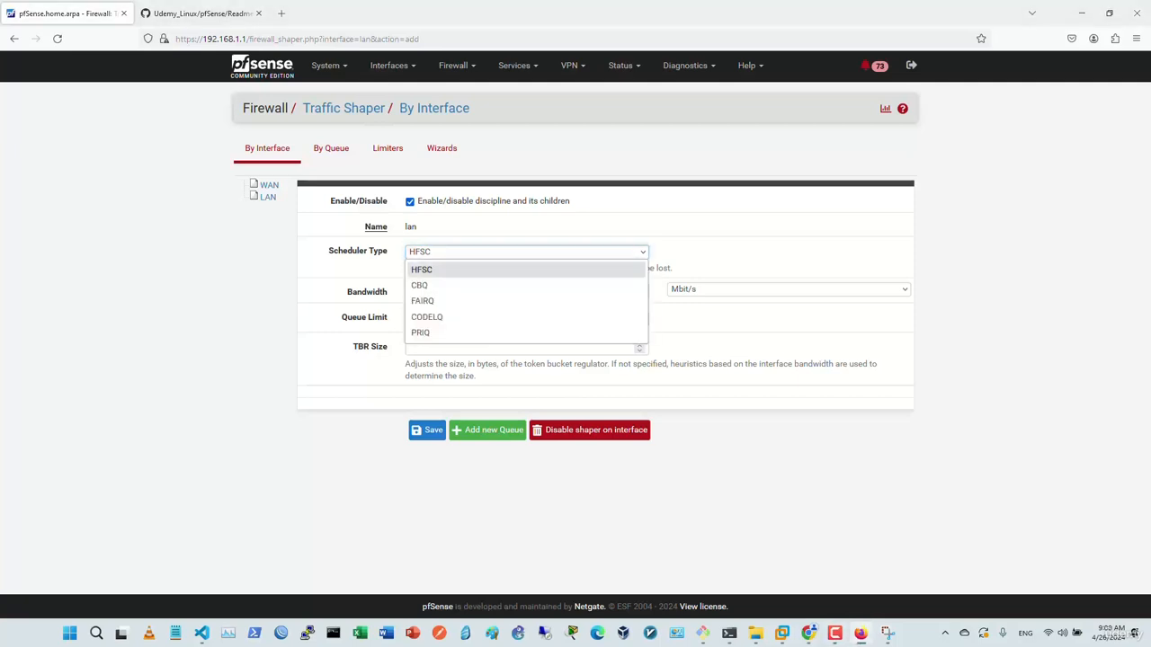
left_click(450, 270)
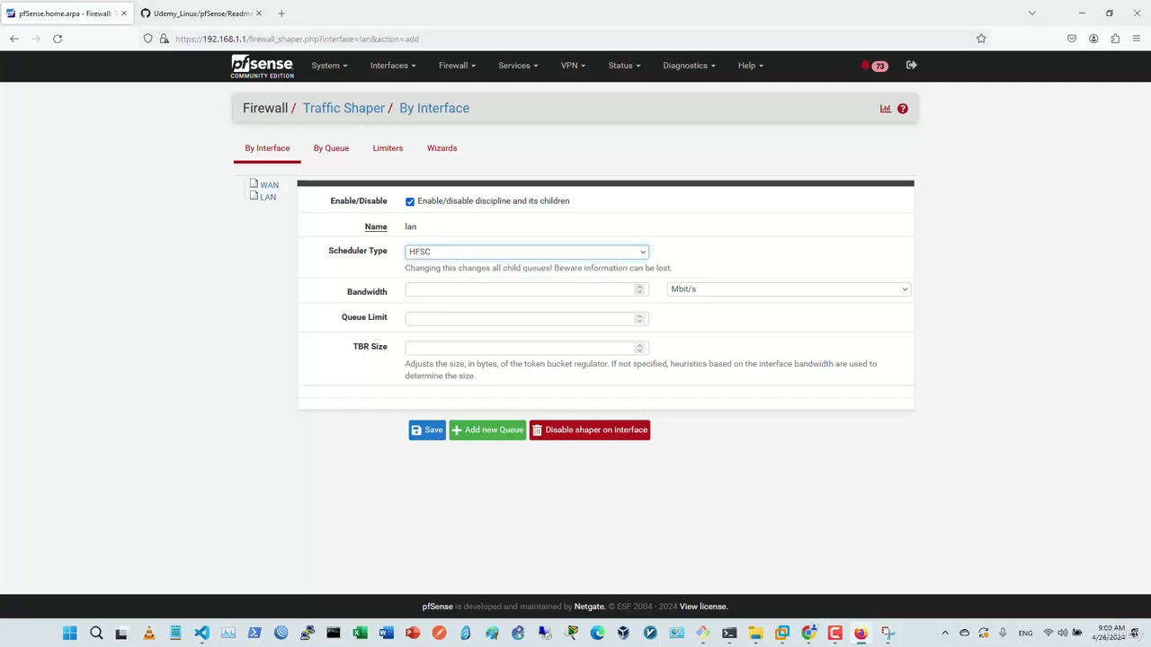
- Switch to the Snipping Tool notes on scheduler types and mark the introduction and the key phrases of the HFSC bullet
left_click(888, 633)
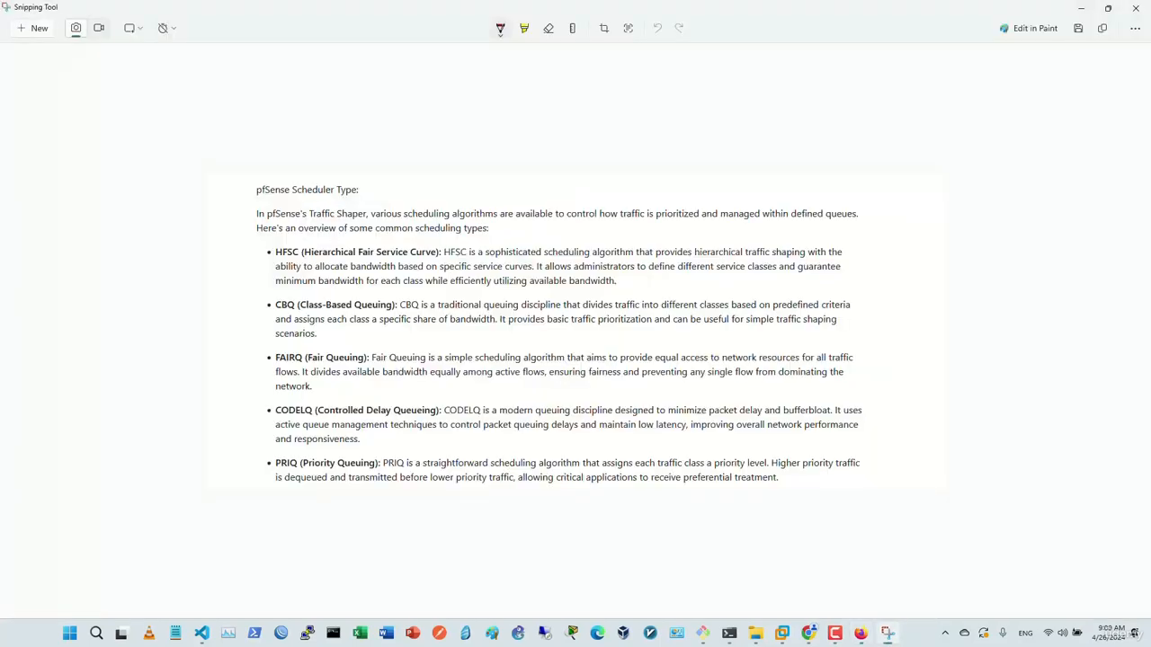
mouse_move(187, 216)
left_mouse_down()
mouse_move(237, 214)
mouse_move(222, 223)
left_mouse_up()
left_click_drag(751, 229, 817, 229)
left_click_drag(267, 255, 301, 256)
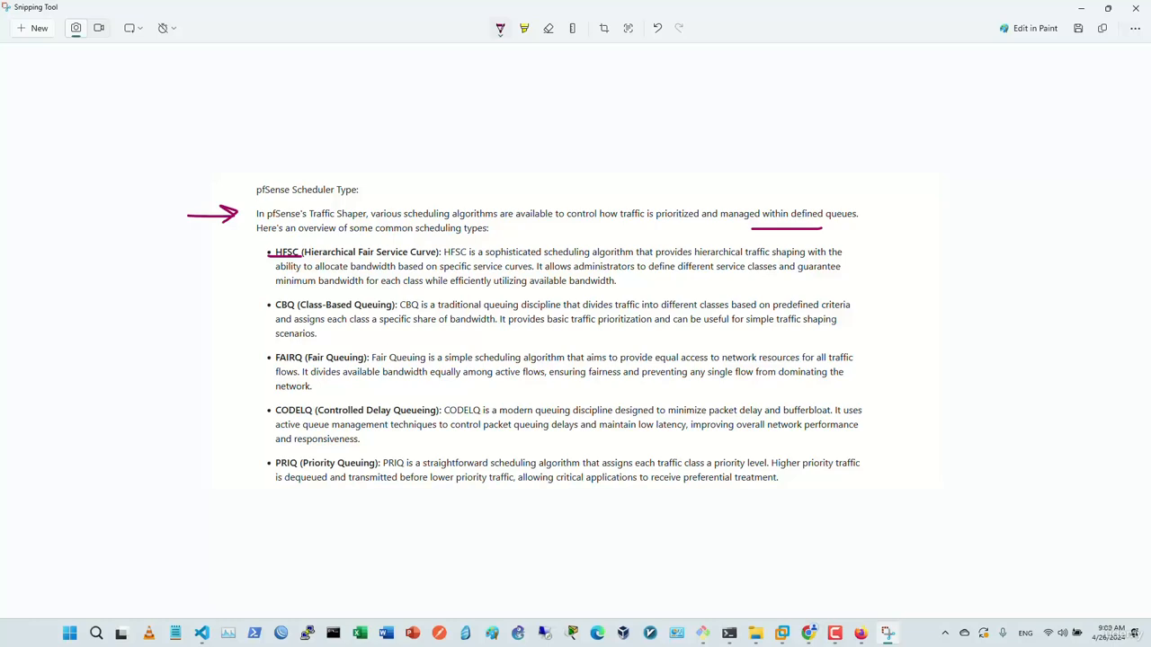
mouse_move(576, 274)
left_mouse_down()
mouse_move(820, 270)
mouse_move(767, 277)
left_mouse_up()
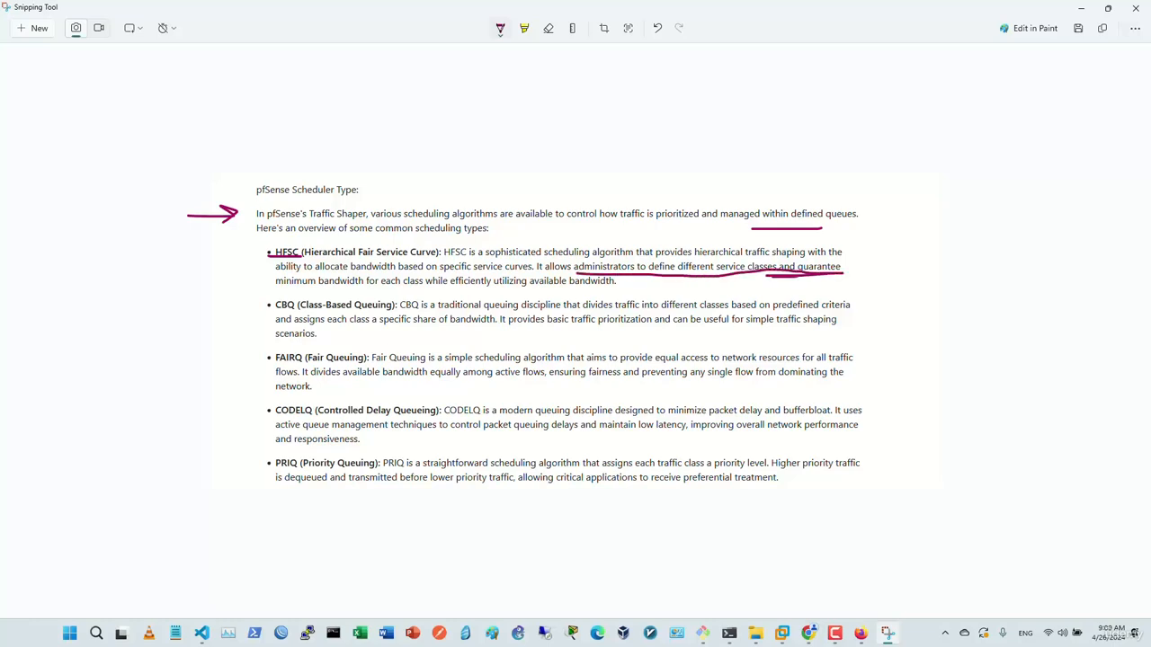
left_click_drag(293, 287, 410, 289)
- Point an arrow at the CBQ bullet and sketch three diverging branches beside the notes, each labelled with a "C" and an "S"
mouse_move(234, 304)
left_mouse_down()
mouse_move(267, 297)
mouse_move(241, 316)
left_mouse_up()
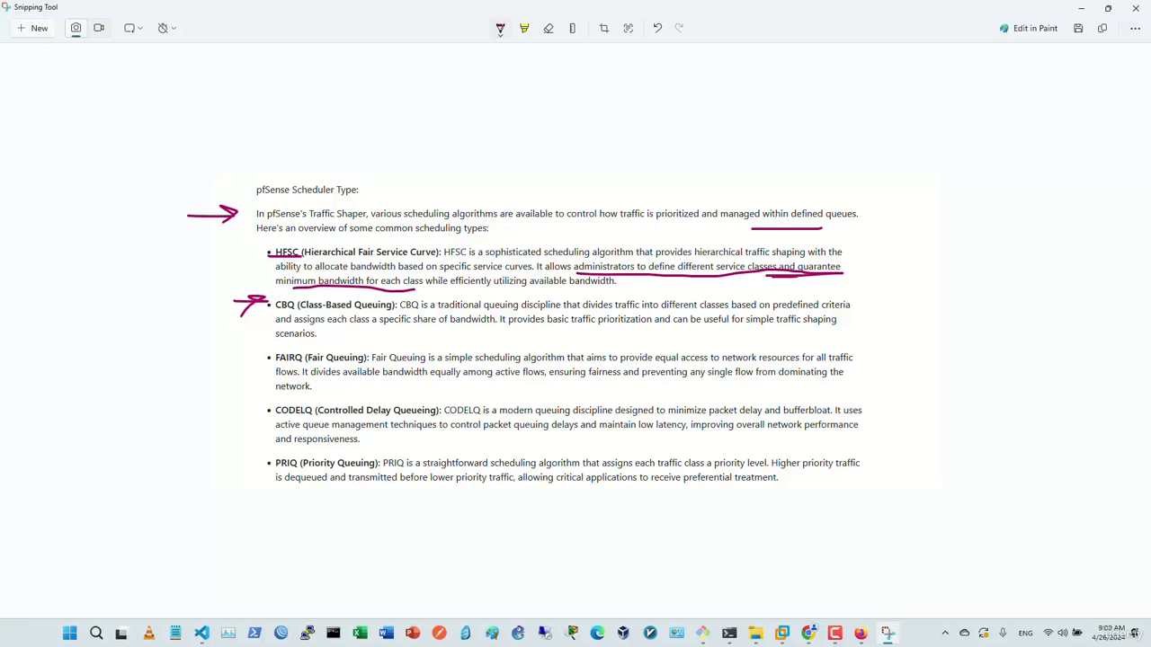
mouse_move(907, 215)
left_mouse_down()
mouse_move(949, 307)
mouse_move(989, 198)
left_mouse_up()
left_click_drag(980, 285, 1090, 185)
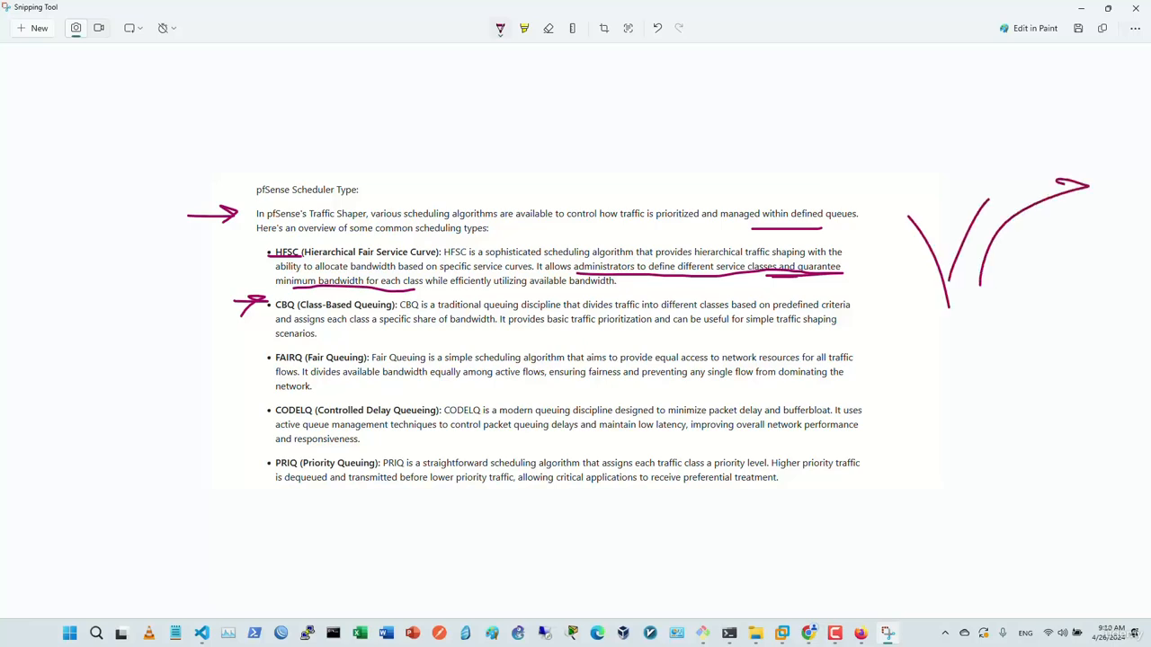
left_click_drag(920, 154, 886, 177)
left_click_drag(992, 146, 980, 163)
mouse_move(1059, 113)
left_mouse_down()
mouse_move(1031, 127)
mouse_move(1052, 144)
left_mouse_up()
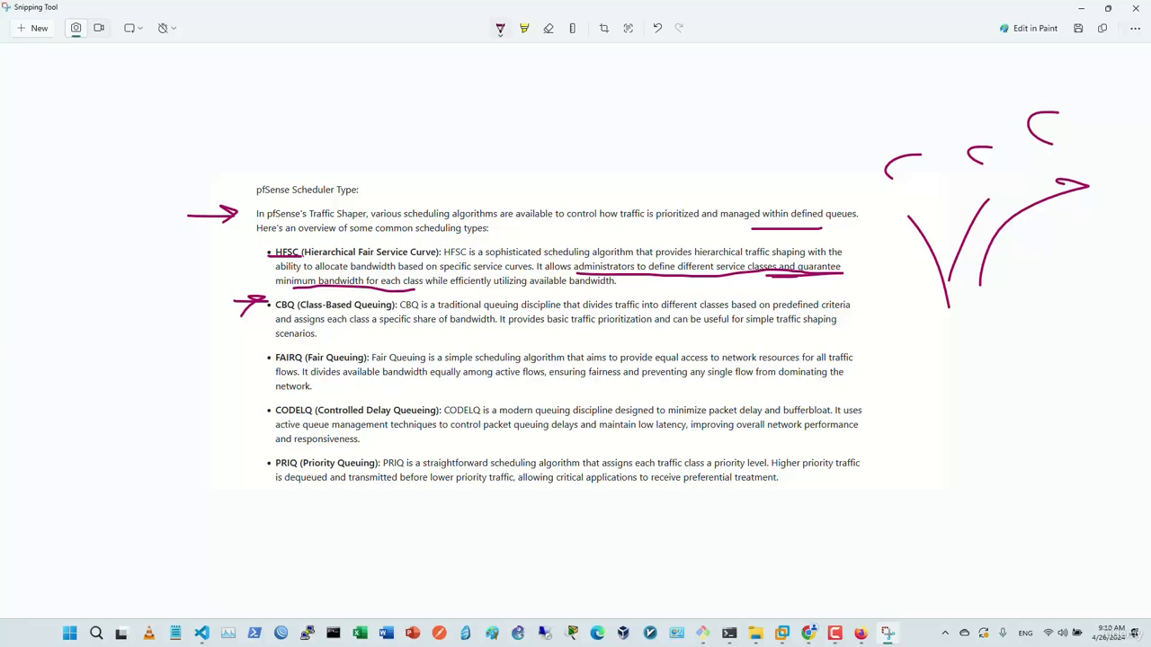
left_click_drag(884, 113, 874, 130)
left_click_drag(971, 101, 964, 122)
left_click_drag(1038, 78, 1023, 101)
- Point an arrow at the FAIRQ (Fair Queuing) bullet
left_click_drag(207, 364, 265, 363)
mouse_move(254, 352)
left_mouse_down()
mouse_move(265, 361)
mouse_move(252, 372)
left_mouse_up()
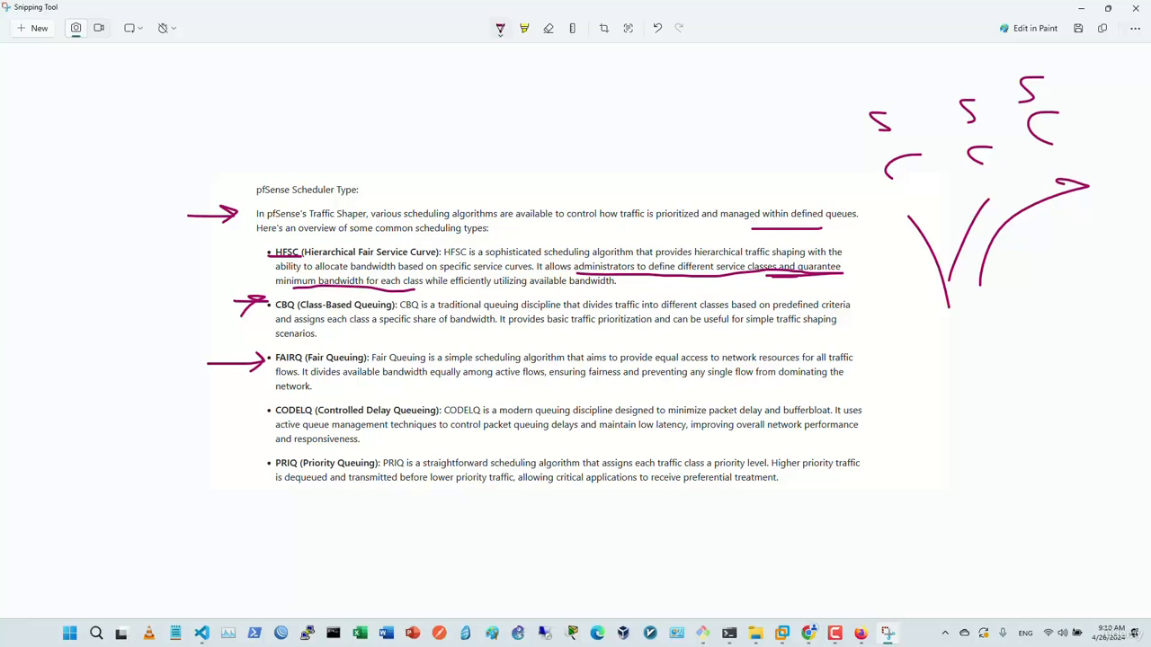
- Undo all the pen annotations on the pfSense scheduler type notes
key("ctrl+z")
key("ctrl+z")
key("ctrl+z")
key("ctrl+z")
key("ctrl+z")
key("ctrl+z")
key("ctrl+z")
key("ctrl+z")
key("ctrl+z")
key("ctrl+z")
key("ctrl+z")
key("ctrl+z")
key("ctrl+z")
key("ctrl+z")
key("ctrl+z")
key("ctrl+z")
key("ctrl+z")
key("ctrl+z")
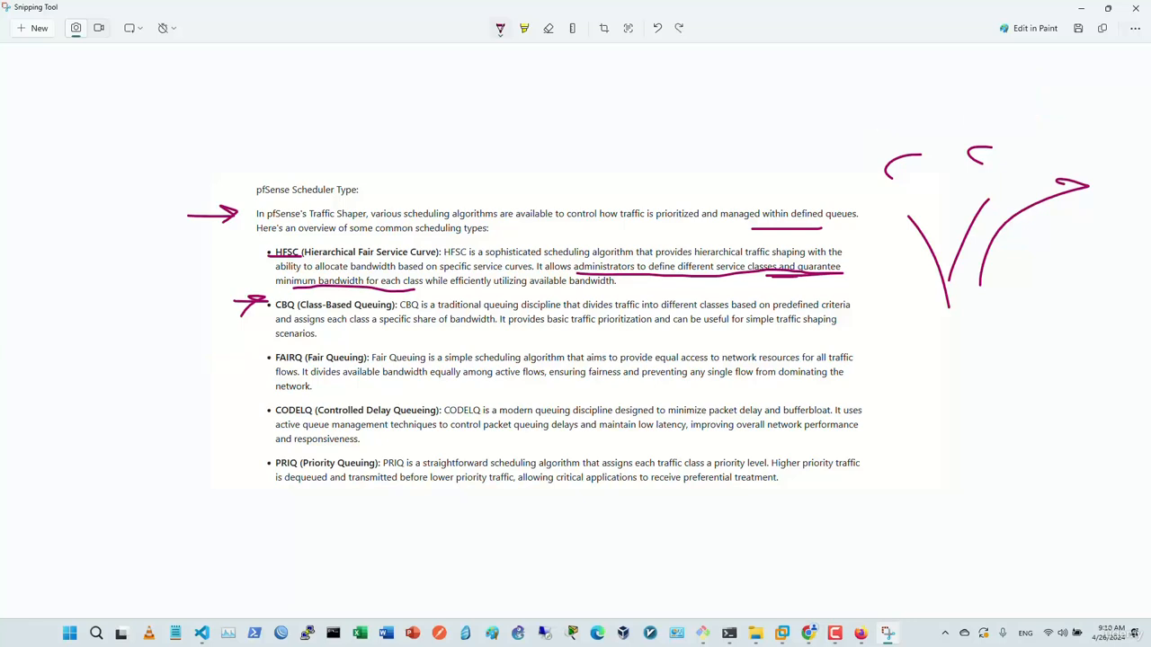
- Sketch a circle above two vertical channel lines, with an upward arrow entering them, beside the scheduler notes
mouse_move(940, 208)
left_mouse_down()
mouse_move(943, 248)
mouse_move(939, 207)
left_mouse_up()
left_click_drag(942, 219, 955, 378)
left_click_drag(989, 263, 986, 387)
left_click_drag(964, 464, 969, 369)
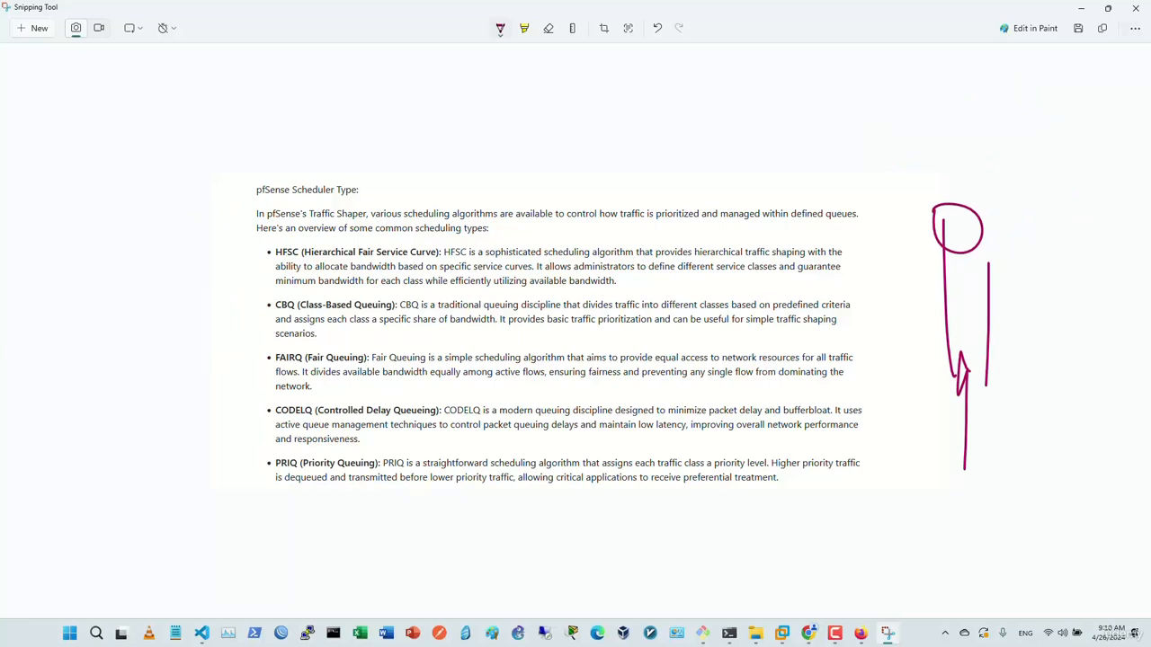
- Add three upward arrows around the channel sketch, one on each side of the circle and one beside the incoming arrow
left_click_drag(902, 264, 900, 184)
mouse_move(886, 193)
left_mouse_down()
mouse_move(896, 178)
mouse_move(911, 192)
left_mouse_up()
left_click_drag(1018, 275, 1008, 158)
left_click_drag(1008, 158, 1020, 178)
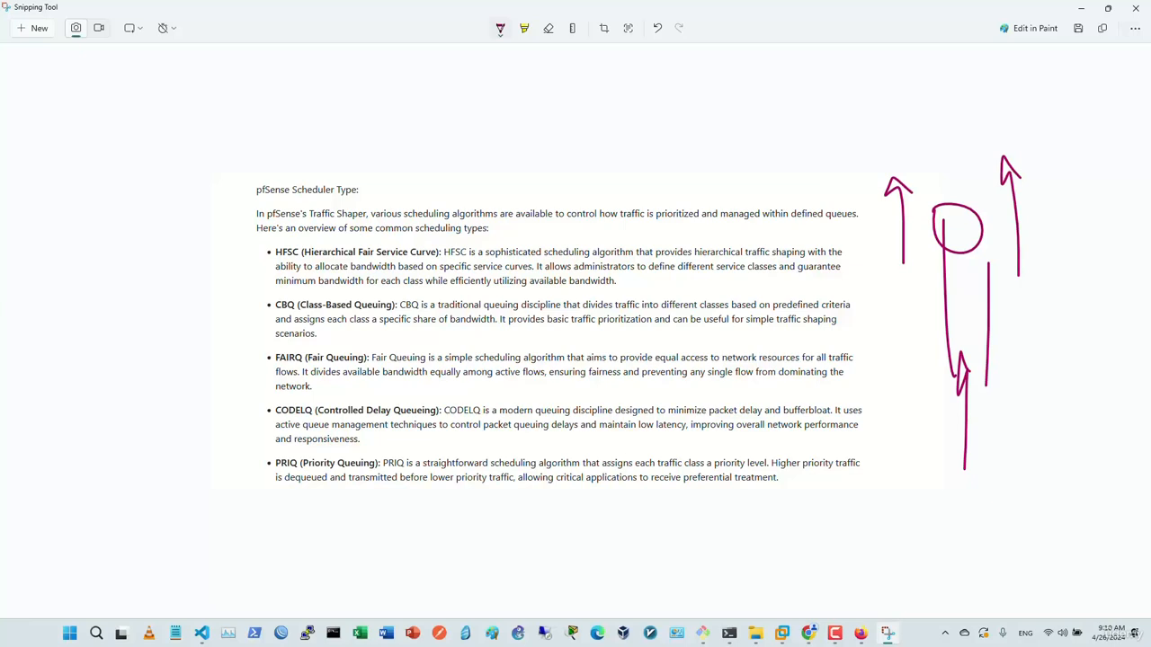
left_click_drag(1005, 453, 1019, 350)
left_click_drag(1019, 350, 1026, 361)
- Handwrite "BW" above the circle and arrows sketch
left_click_drag(900, 82, 901, 131)
mouse_move(900, 83)
left_mouse_down()
mouse_move(917, 101)
mouse_move(903, 115)
left_mouse_up()
mouse_move(953, 81)
left_mouse_down()
mouse_move(964, 110)
mouse_move(1013, 78)
left_mouse_up()
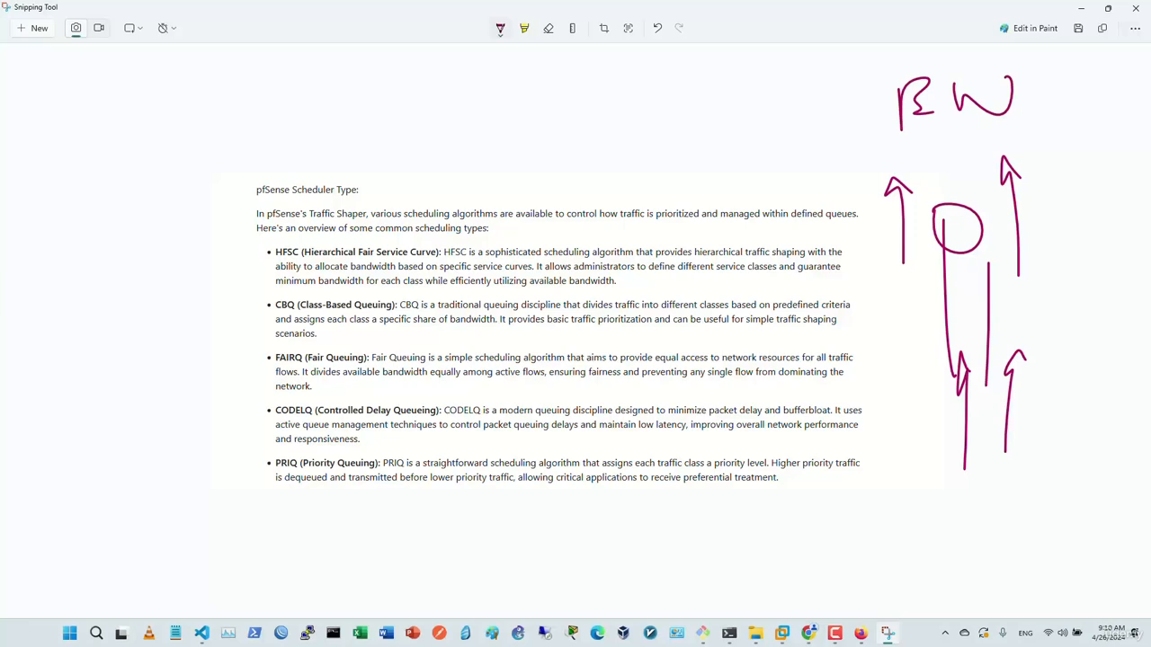
key("F10")
- Point arrows at the FAIRQ and PRIQ bullets and underline "Controlled Delay Queueing" and "improving overall network performance" in the CODELQ bullet
mouse_move(214, 353)
left_mouse_down()
mouse_move(246, 352)
mouse_move(244, 367)
left_mouse_up()
left_click_drag(317, 416, 436, 416)
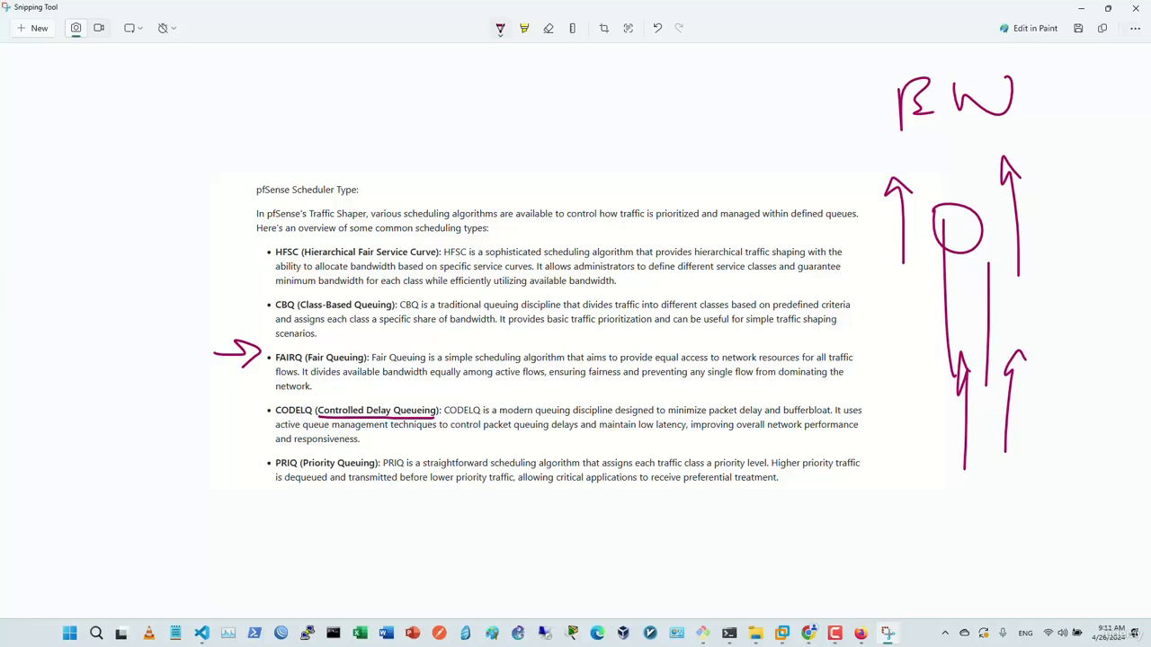
left_click_drag(704, 430, 845, 438)
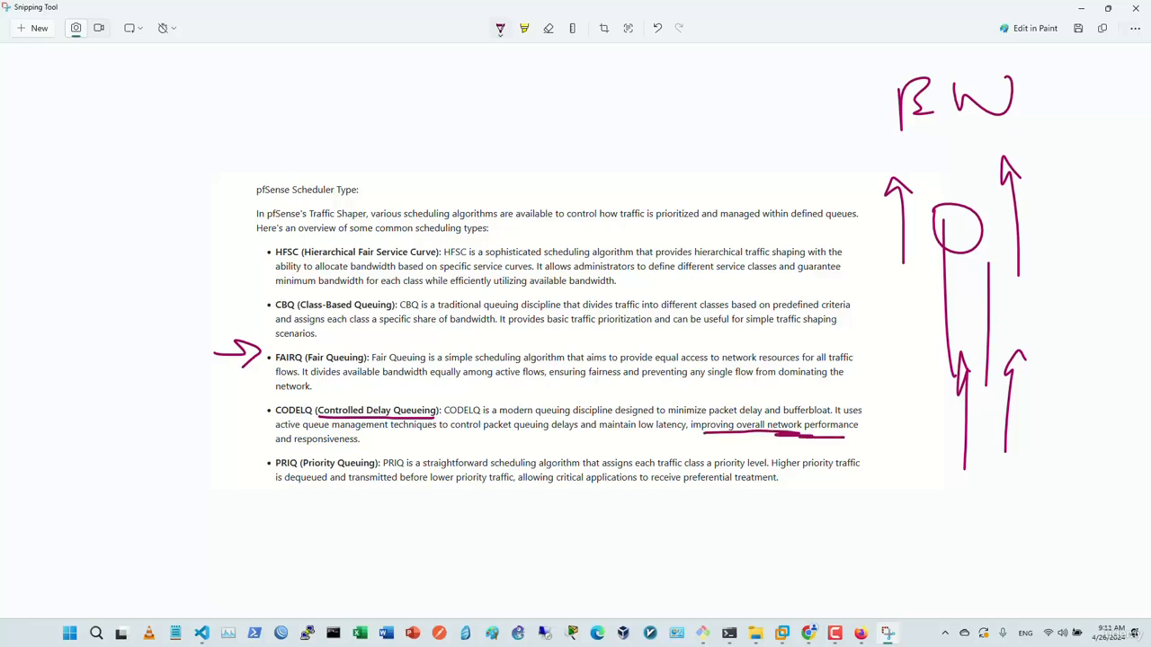
left_click_drag(226, 462, 255, 460)
mouse_move(242, 452)
left_mouse_down()
mouse_move(255, 459)
mouse_move(244, 467)
left_mouse_up()
- Undo the bullet marks and the whole bandwidth sketch on the scheduler notes
key("ctrl+z")
key("ctrl+z")
key("ctrl+z")
key("ctrl+z")
key("ctrl+z")
key("ctrl+z")
key("ctrl+z")
key("ctrl+z")
key("ctrl+z")
key("ctrl+z")
key("ctrl+z")
key("ctrl+z")
key("ctrl+z")
key("ctrl+z")
key("ctrl+z")
key("ctrl+z")
key("ctrl+z")
key("ctrl+z")
key("ctrl+z")
key("ctrl+z")
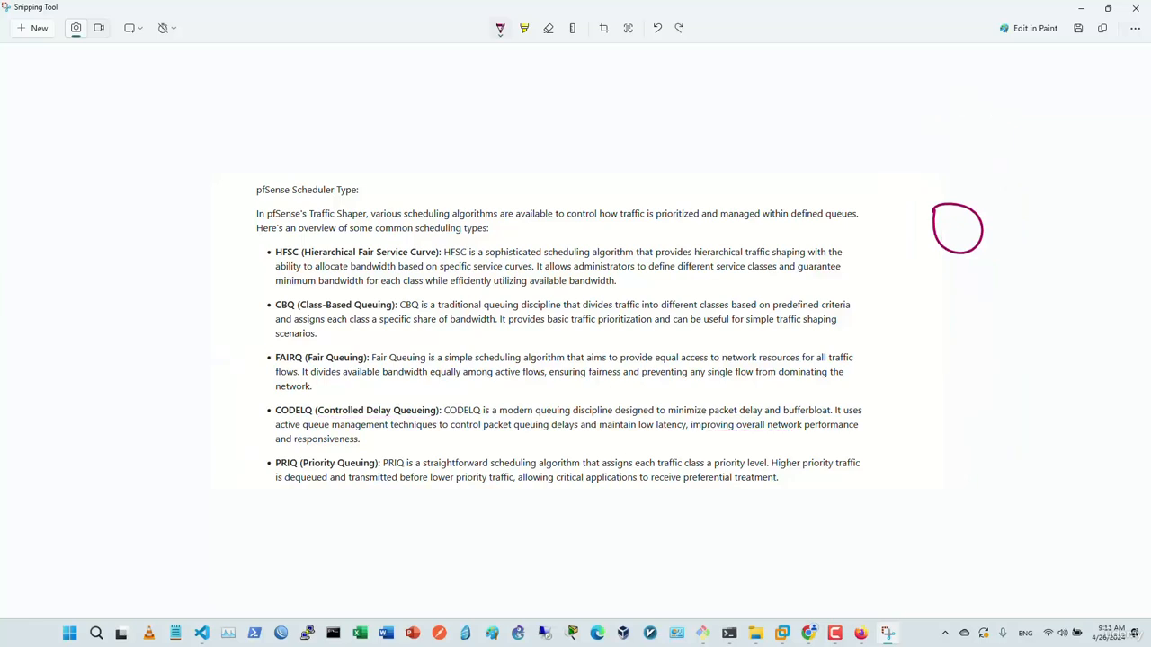
- Point an arrow at the PRIQ (Priority Queuing) bullet and underline "applications to receive preferential treatment"
left_click_drag(178, 477, 280, 477)
left_click_drag(280, 477, 256, 497)
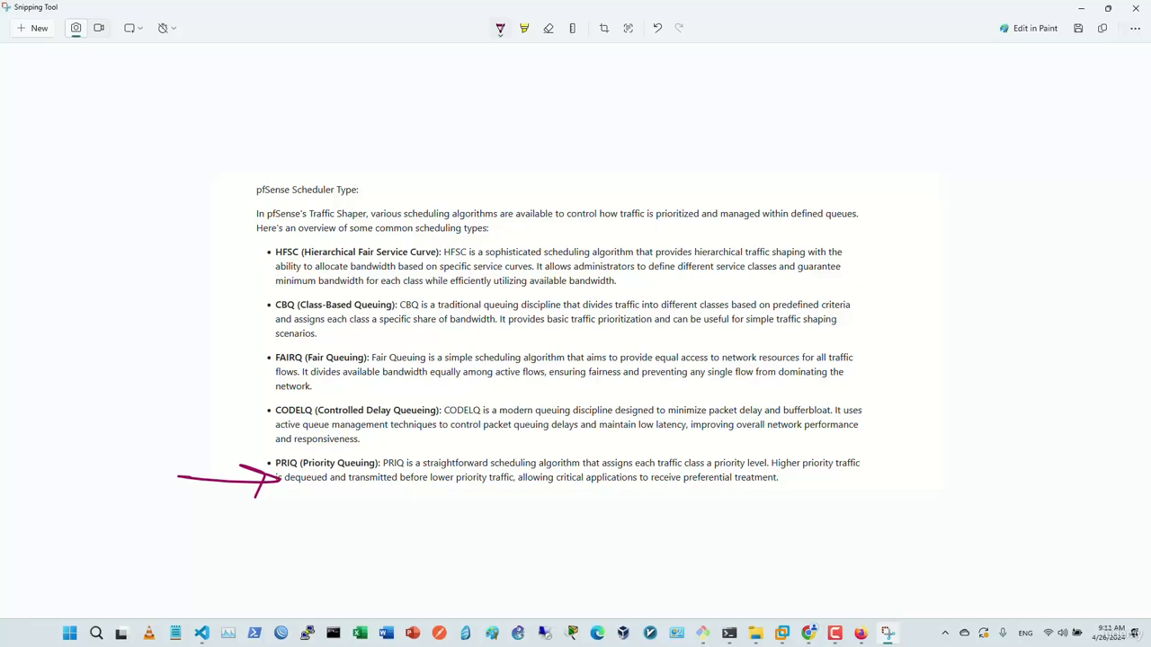
left_click_drag(590, 491, 752, 491)
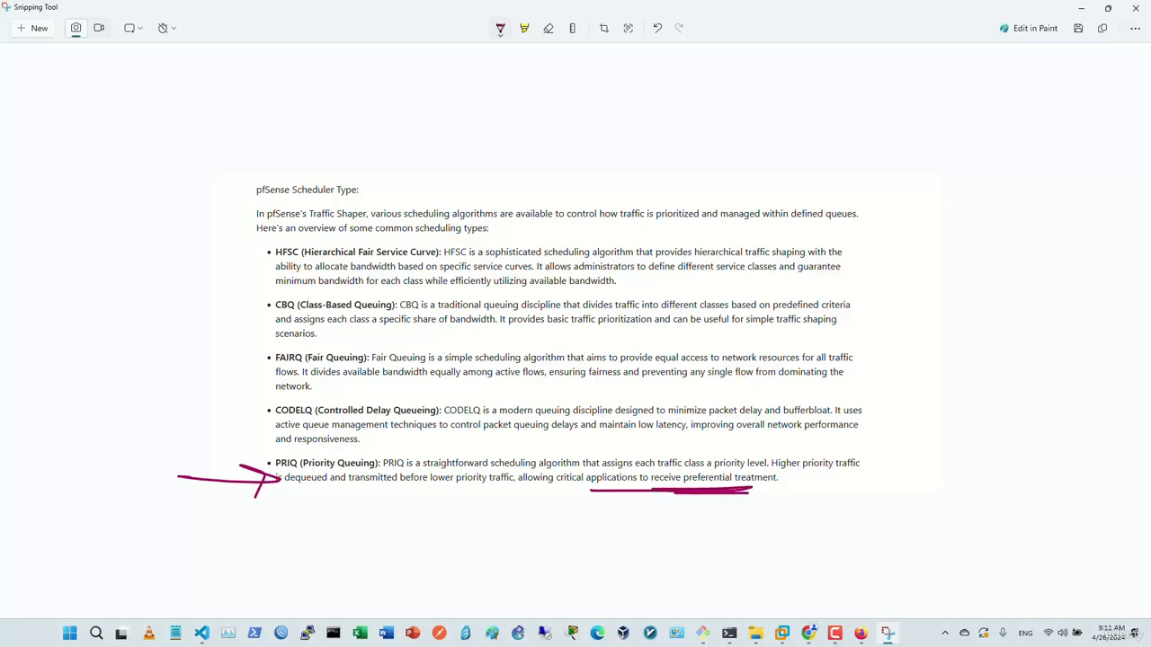
- Undo the arrow and underlines on the PRIQ bullet
key("F10")
key("ctrl+z")
key("ctrl+z")
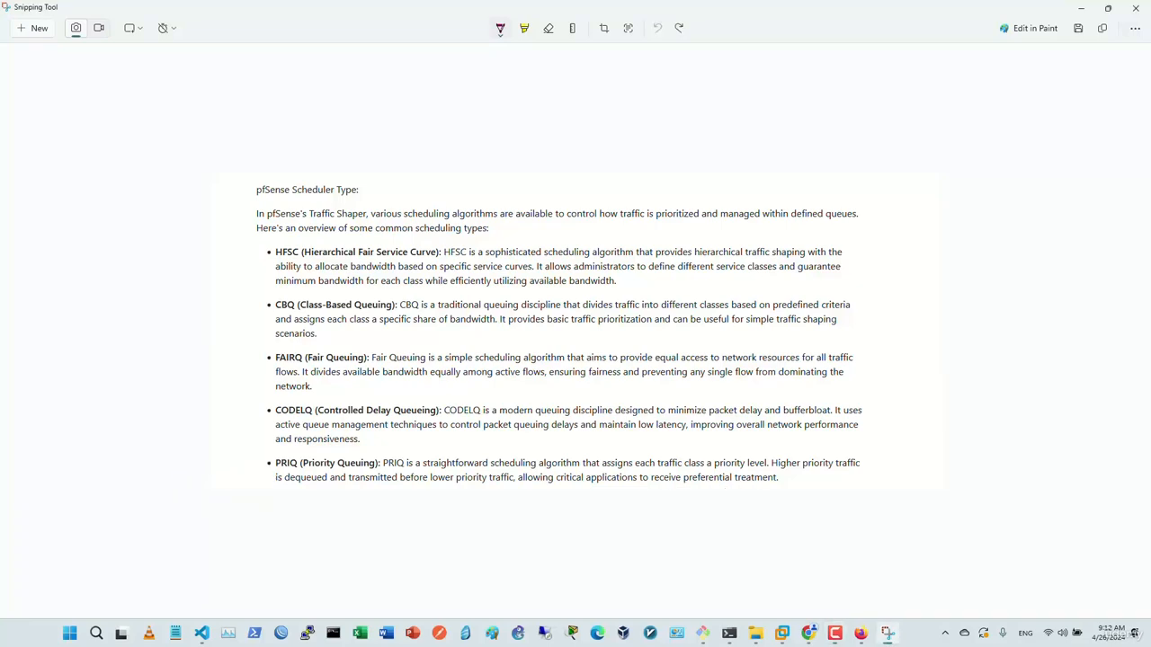
- Switch to the pfSense page in Firefox and save and apply a bandwidth of 1 Mbit/s for the LAN shaper using HFSC
key("alt+Tab")
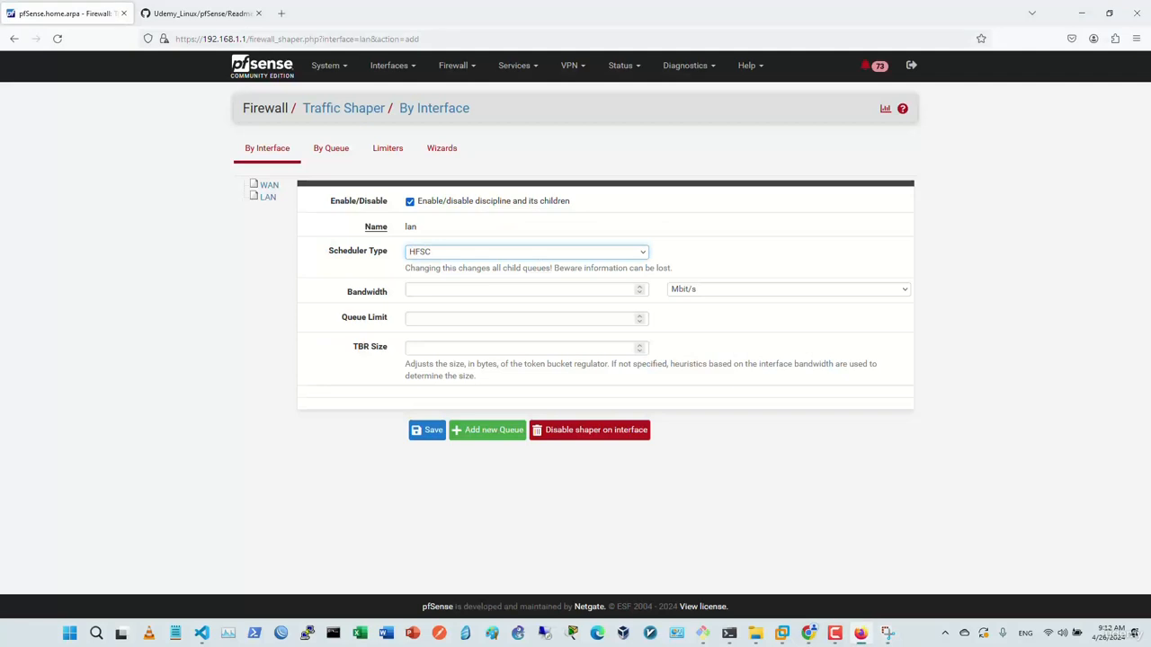
left_click(526, 252)
left_click(526, 253)
left_click(522, 290)
left_click(788, 289)
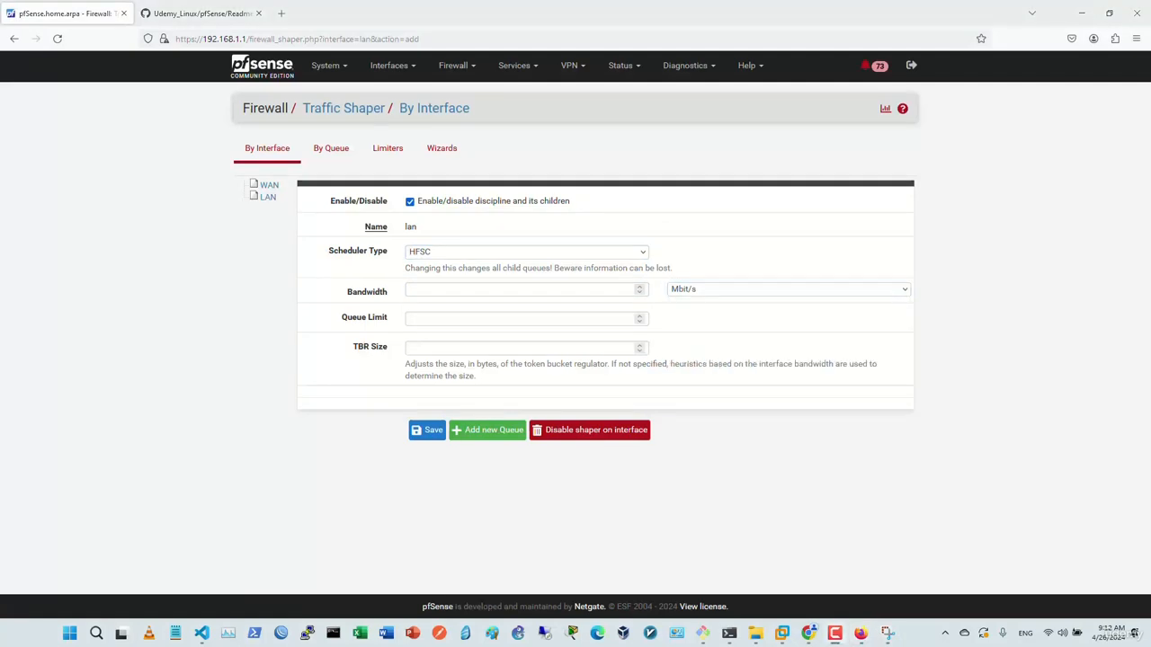
left_click(788, 289)
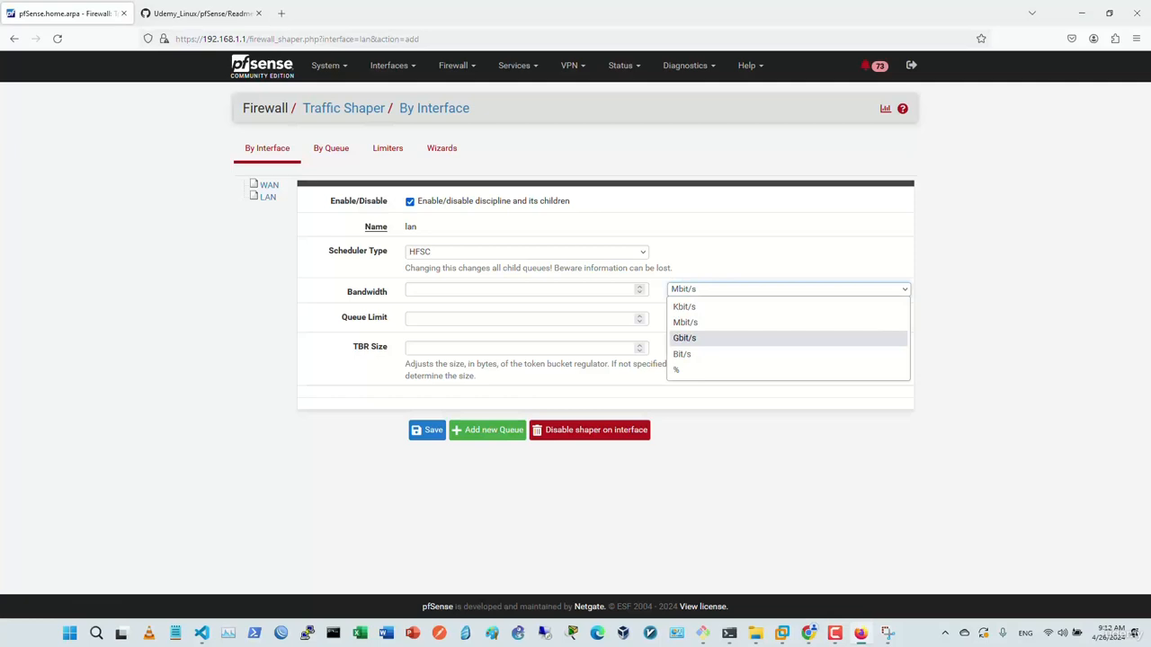
left_click(685, 323)
left_click(521, 290)
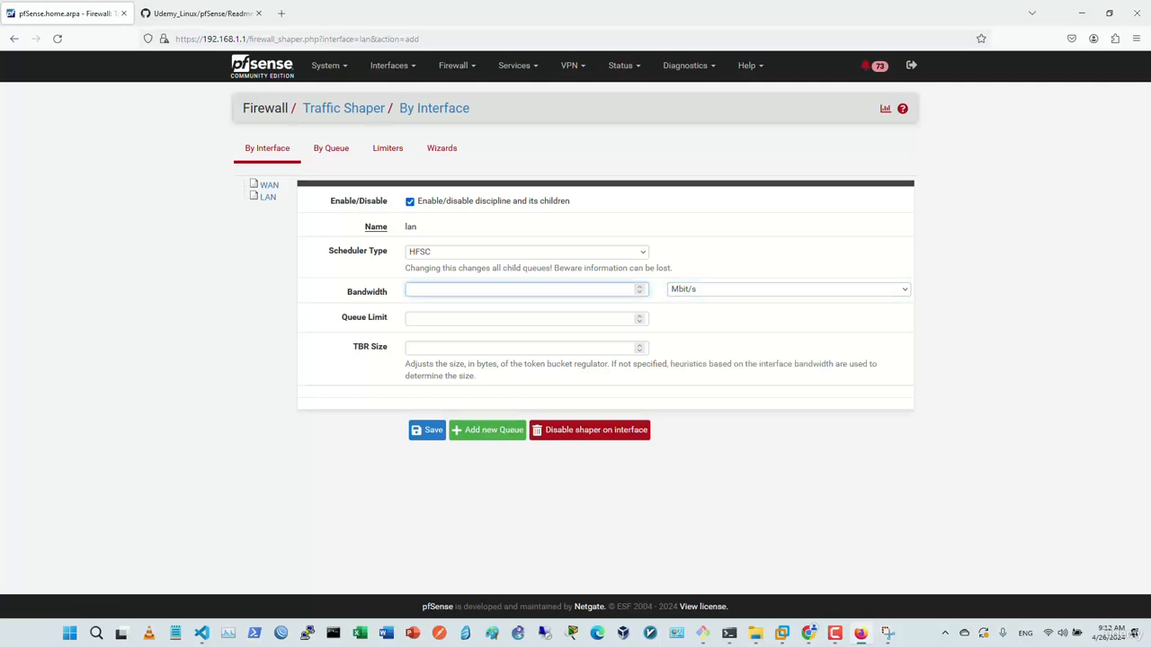
type("1")
left_click(427, 430)
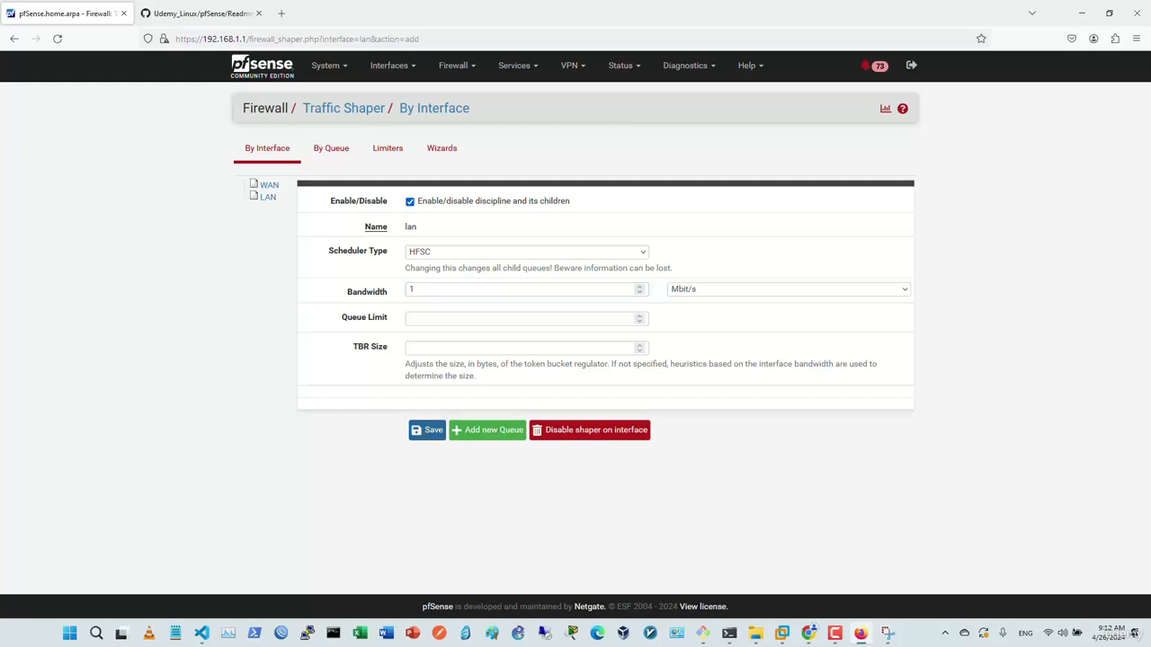
left_click(869, 156)
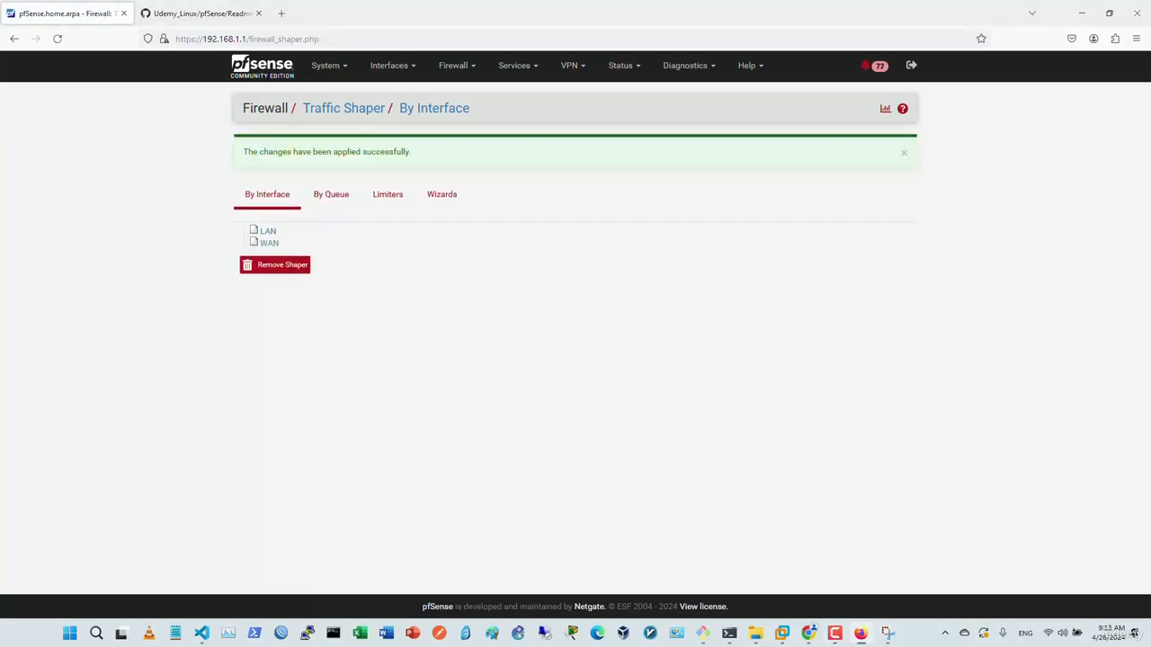
- Check the WAN shaper settings, and try to save the LAN shaper with its bandwidth cleared
left_click(269, 244)
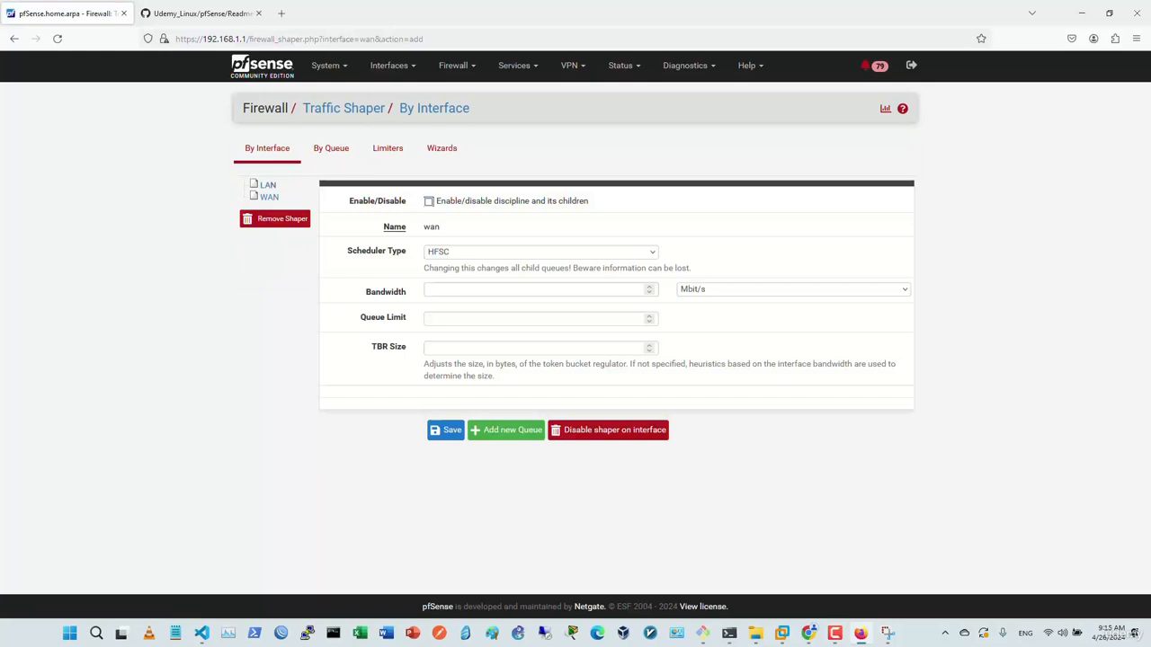
left_click(268, 185)
left_click(438, 290)
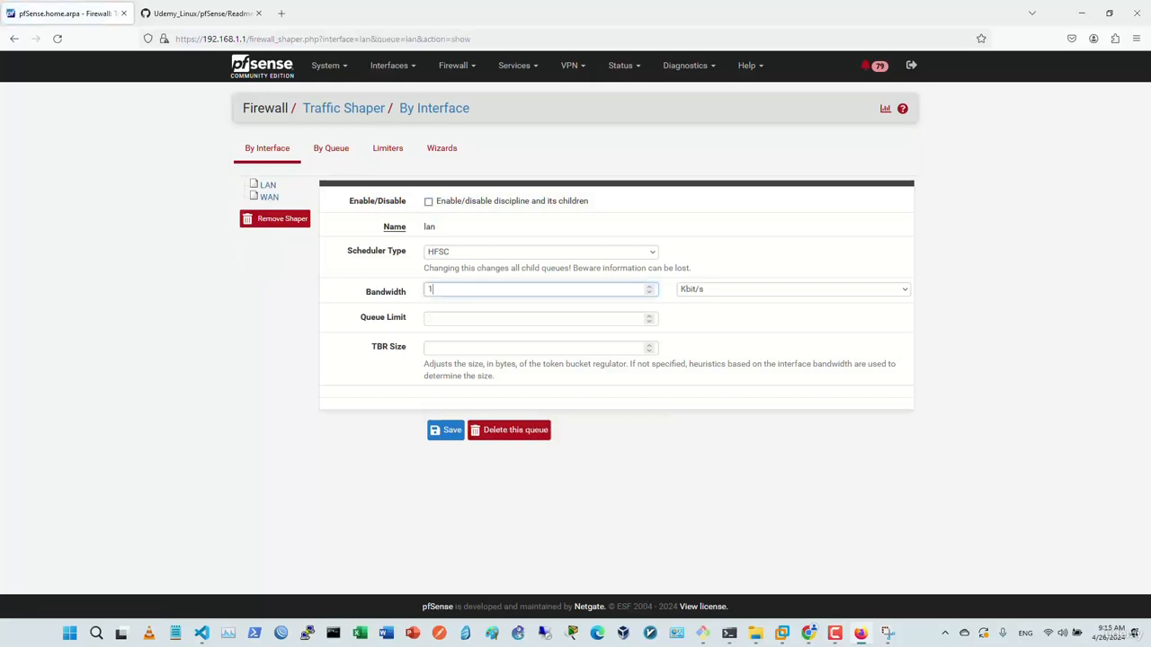
key("BackSpace")
left_click(446, 430)
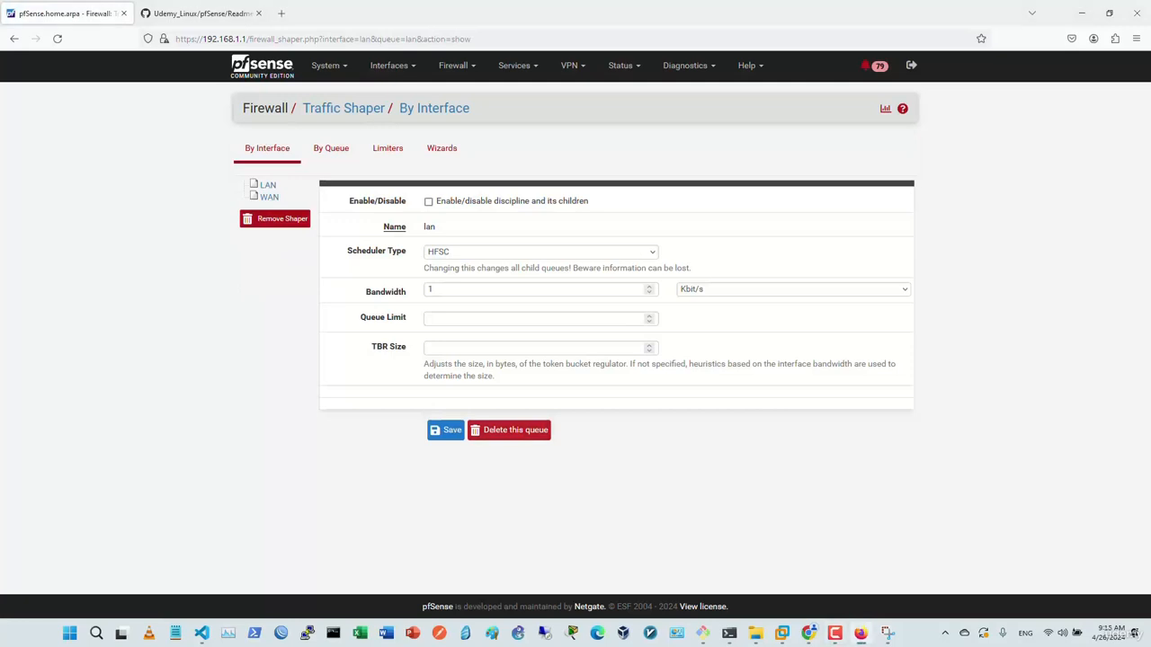
- Delete the LAN shaper queue with the change applied, and open the traffic shaper's Limiters page
left_click(509, 430)
key("Return")
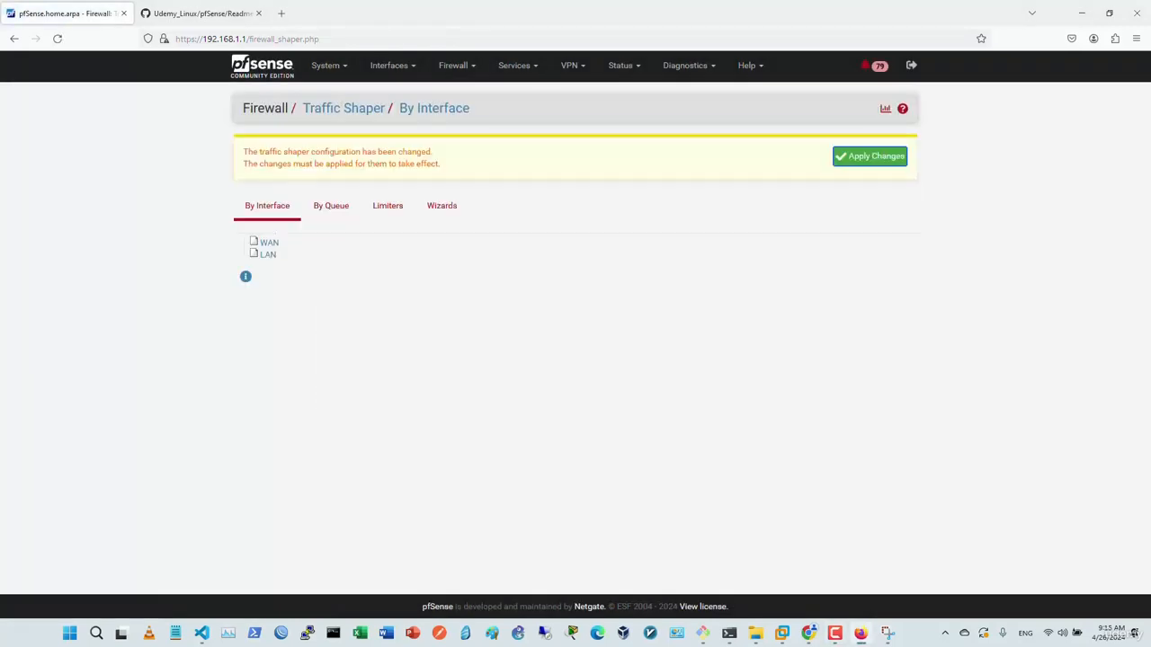
key("Return")
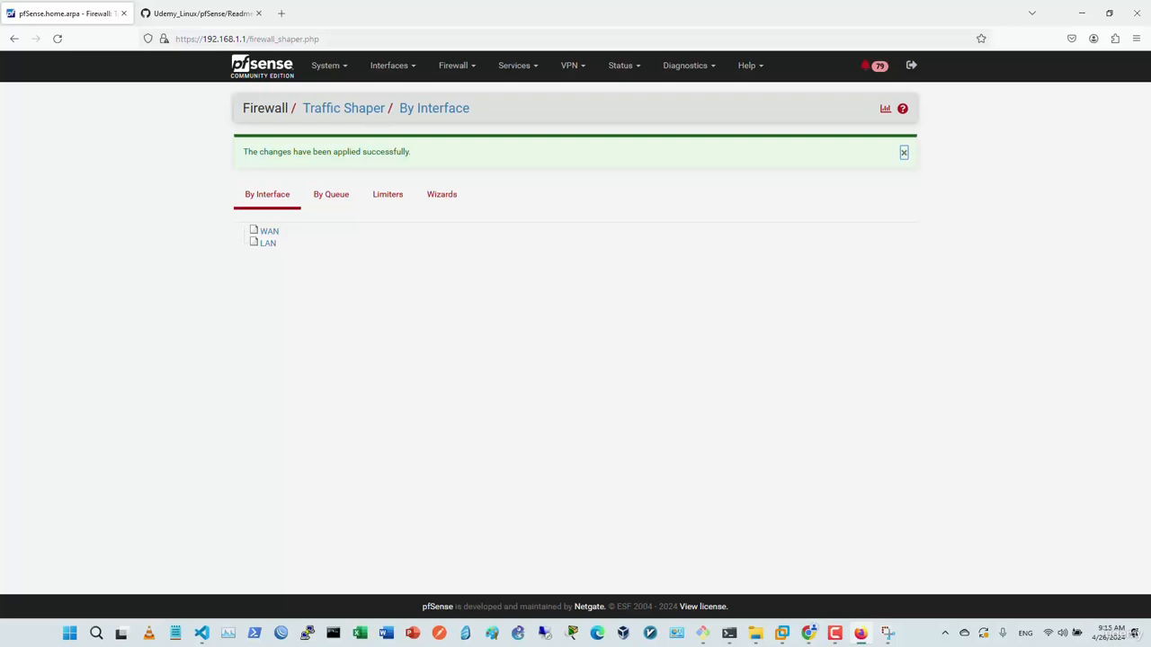
left_click(387, 194)
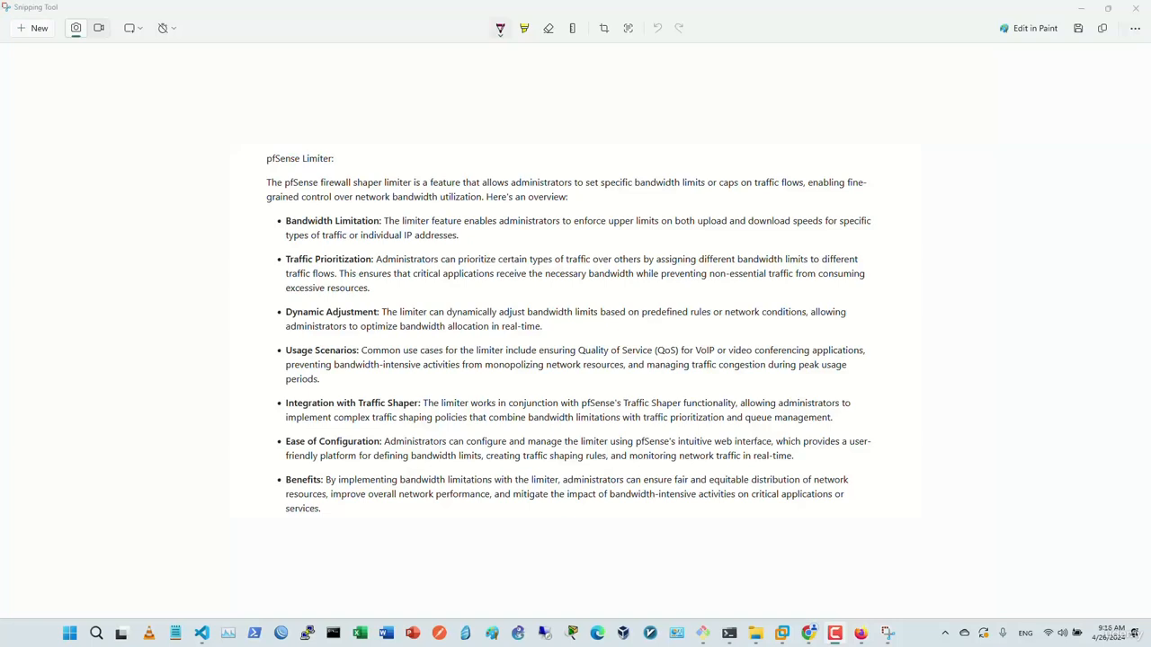
- In the Snipping Tool notes, underline the "pfSense Limiter" title, "bandwidth limits" and "bandwidth utilization"
mouse_move(277, 175)
left_mouse_down()
mouse_move(344, 173)
mouse_move(306, 171)
left_mouse_up()
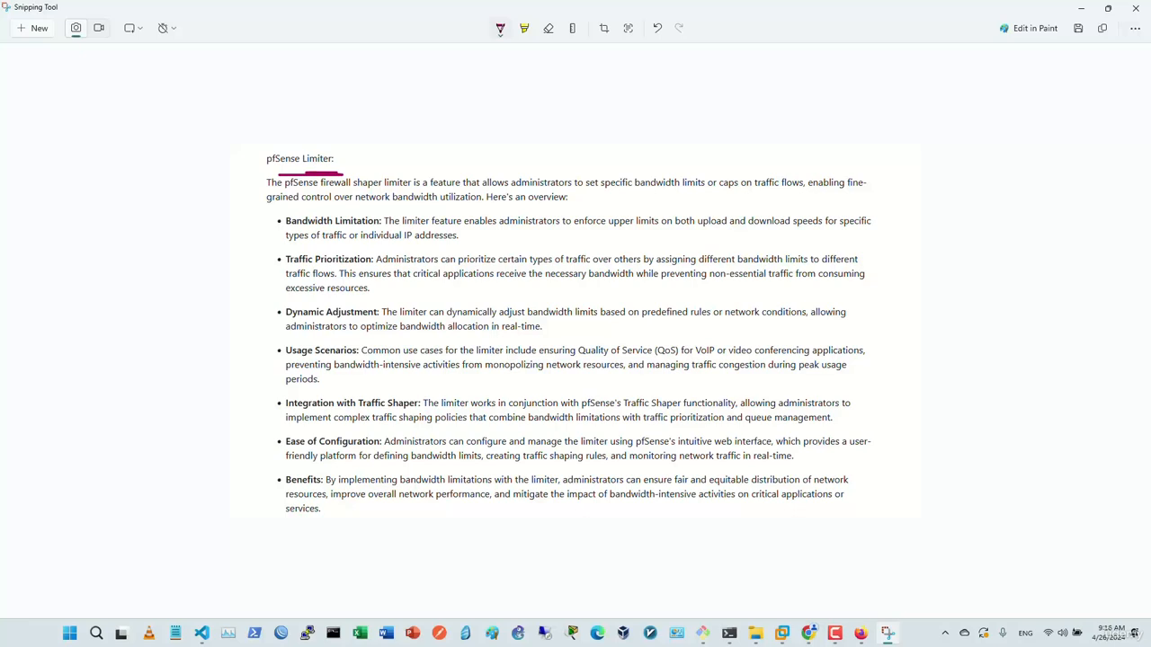
mouse_move(635, 194)
left_mouse_down()
mouse_move(708, 195)
mouse_move(666, 197)
left_mouse_up()
left_click_drag(388, 206, 476, 206)
- Point arrows at the Bandwidth Limitation and Traffic Prioritization bullets and underline "upload and download speeds"
mouse_move(231, 224)
left_mouse_down()
mouse_move(259, 224)
mouse_move(255, 214)
mouse_move(260, 232)
left_mouse_up()
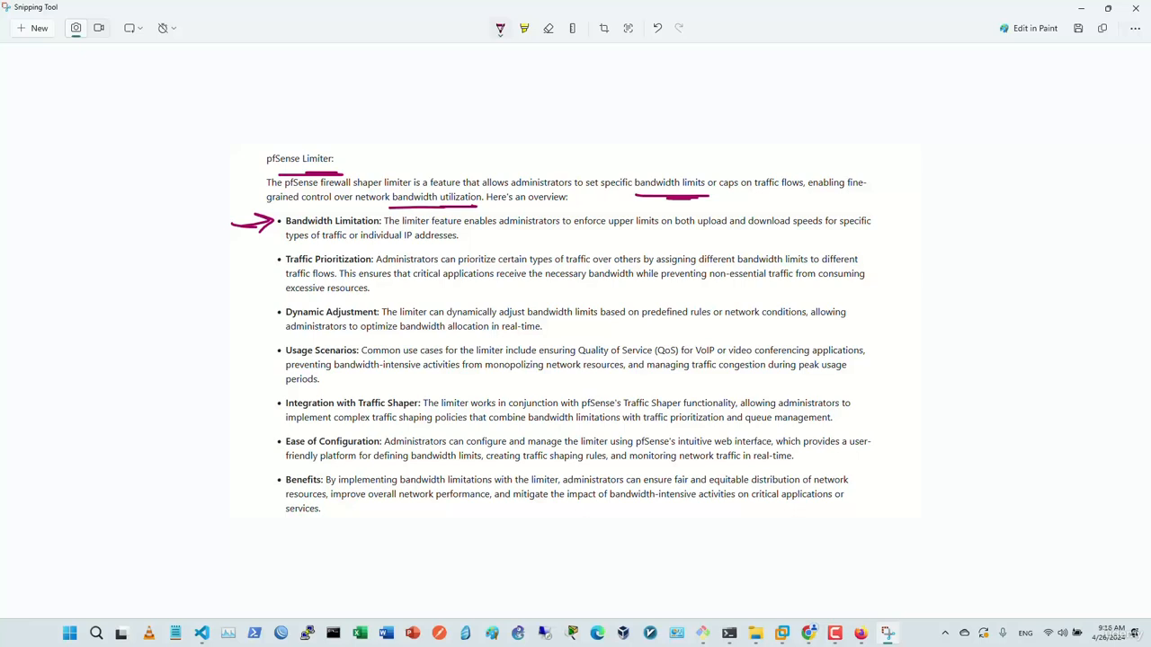
left_click_drag(707, 231, 828, 238)
mouse_move(219, 274)
left_mouse_down()
mouse_move(265, 273)
mouse_move(249, 284)
left_mouse_up()
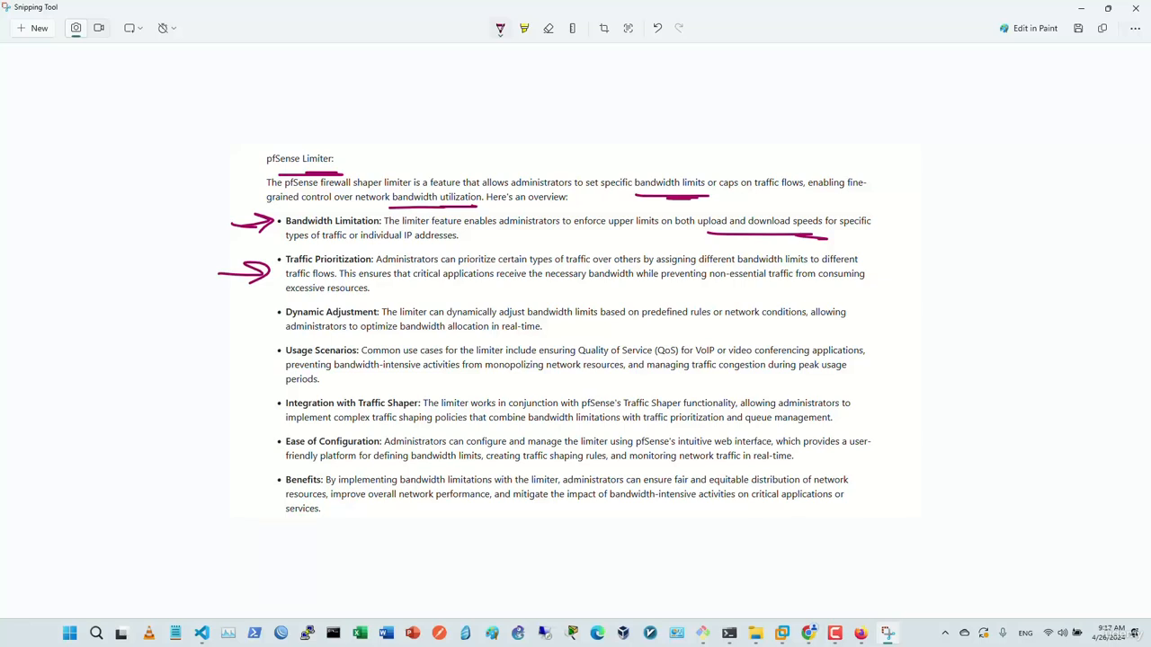
- Point an arrow at the Dynamic Adjustment bullet and underline "rules or network conditions" and "administrators to optimize bandwidth allocation"
mouse_move(220, 319)
left_mouse_down()
mouse_move(257, 318)
mouse_move(240, 335)
left_mouse_up()
left_click_drag(769, 324, 798, 326)
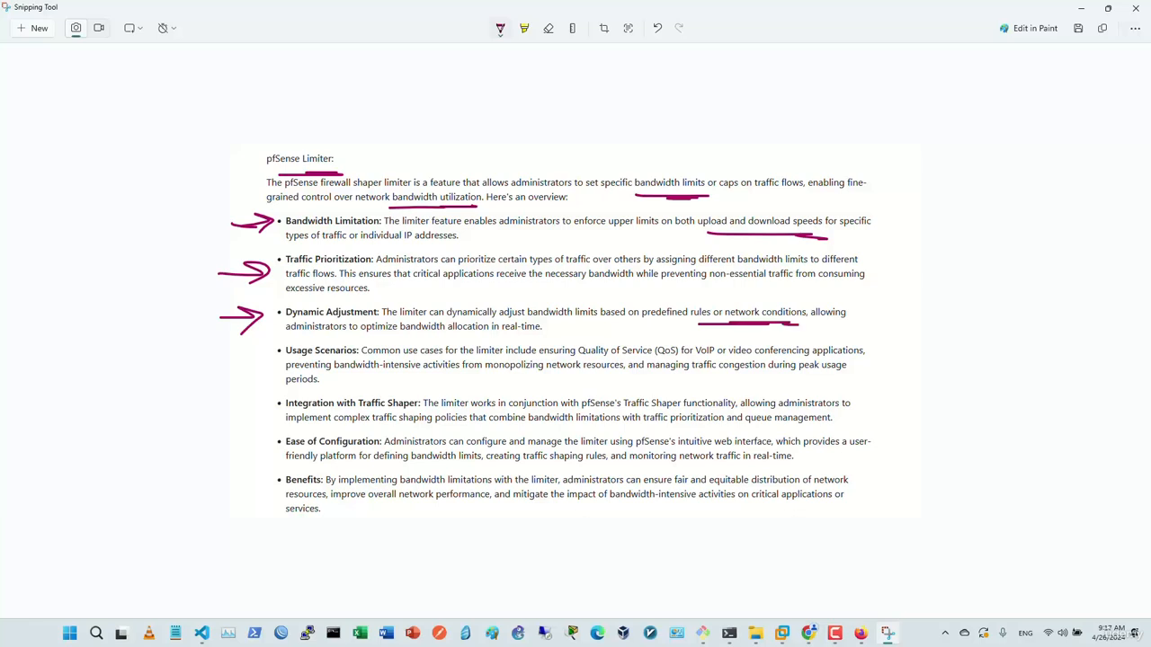
left_click_drag(314, 333, 484, 334)
- Mark the Usage Scenarios, Integration with Traffic Shaper and Ease of Configuration bullets, underlining "managing traffic congestion" and "complex traffic shaping policies"
mouse_move(232, 356)
left_mouse_down()
mouse_move(254, 349)
mouse_move(250, 368)
left_mouse_up()
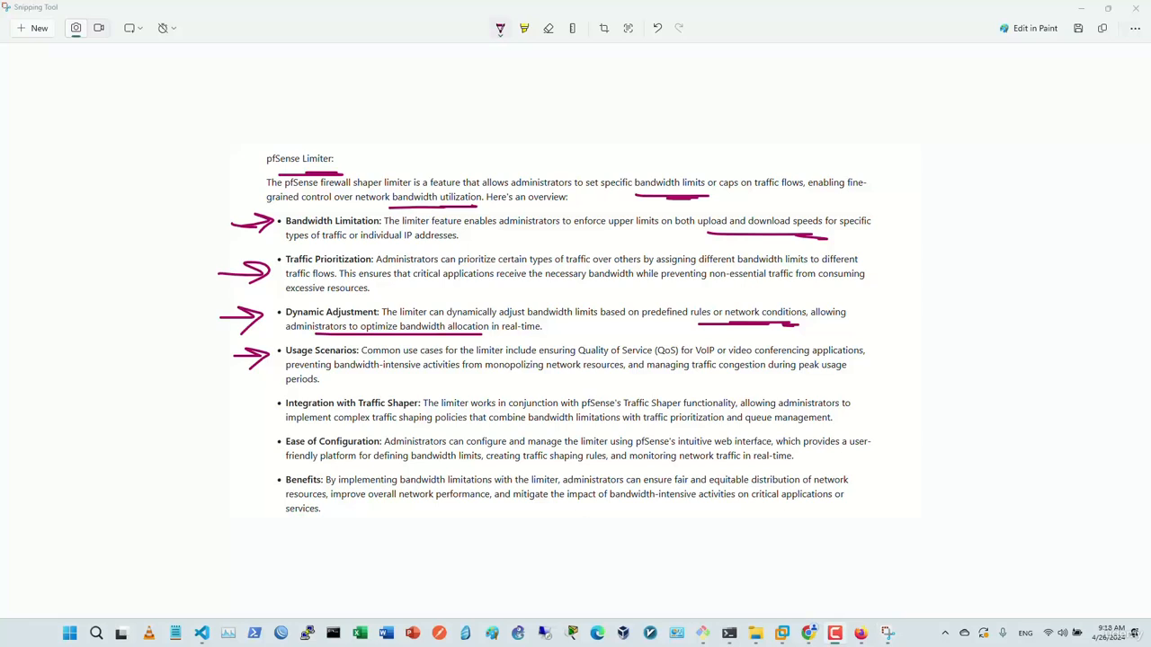
left_click_drag(576, 383, 760, 374)
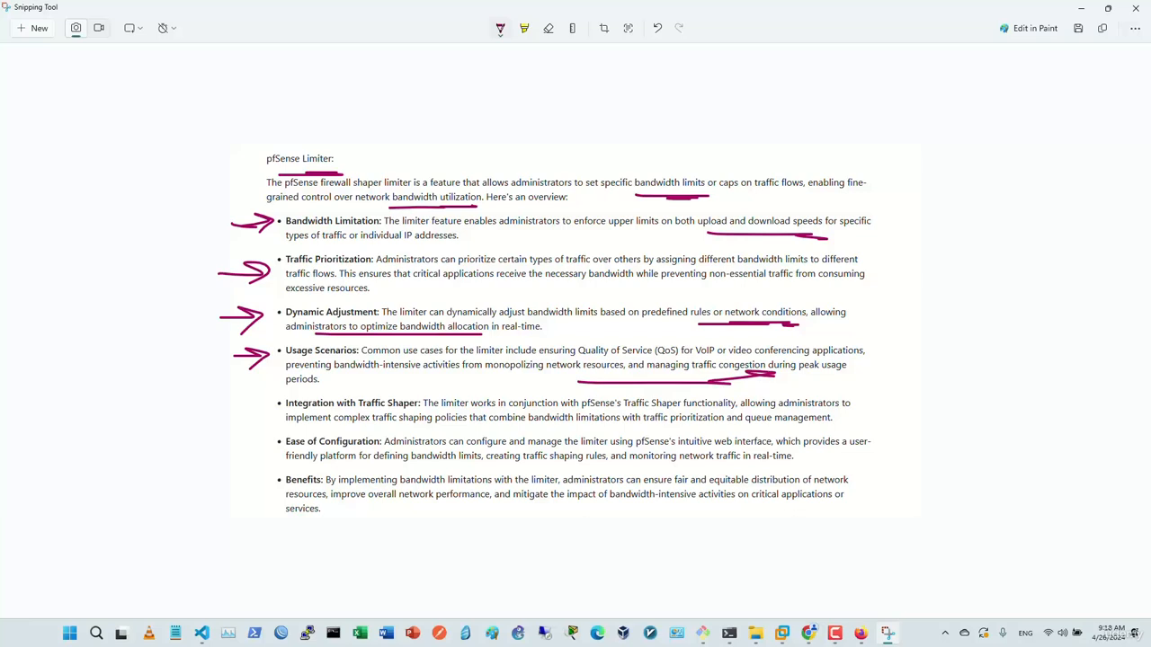
mouse_move(205, 402)
left_mouse_down()
mouse_move(274, 405)
mouse_move(260, 414)
left_mouse_up()
left_click_drag(329, 428, 473, 428)
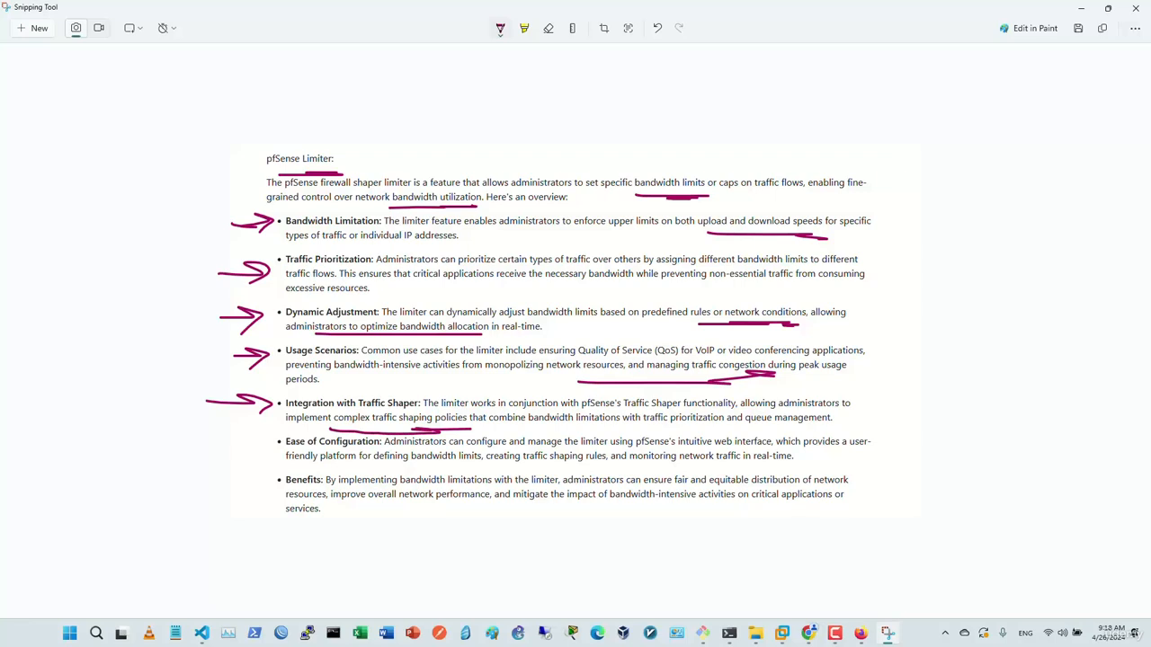
mouse_move(232, 451)
left_mouse_down()
mouse_move(263, 445)
mouse_move(251, 451)
left_mouse_up()
- Undo all the pen annotations on the pfSense Limiter notes
key("ctrl+z")
key("ctrl+z")
key("ctrl+z")
key("ctrl+z")
key("ctrl+z")
key("ctrl+z")
key("ctrl+z")
key("ctrl+z")
key("ctrl+z")
key("ctrl+z")
key("ctrl+z")
key("ctrl+z")
key("ctrl+z")
key("ctrl+z")
key("ctrl+z")
key("ctrl+z")
key("ctrl+z")
key("ctrl+z")
key("ctrl+z")
key("ctrl+z")
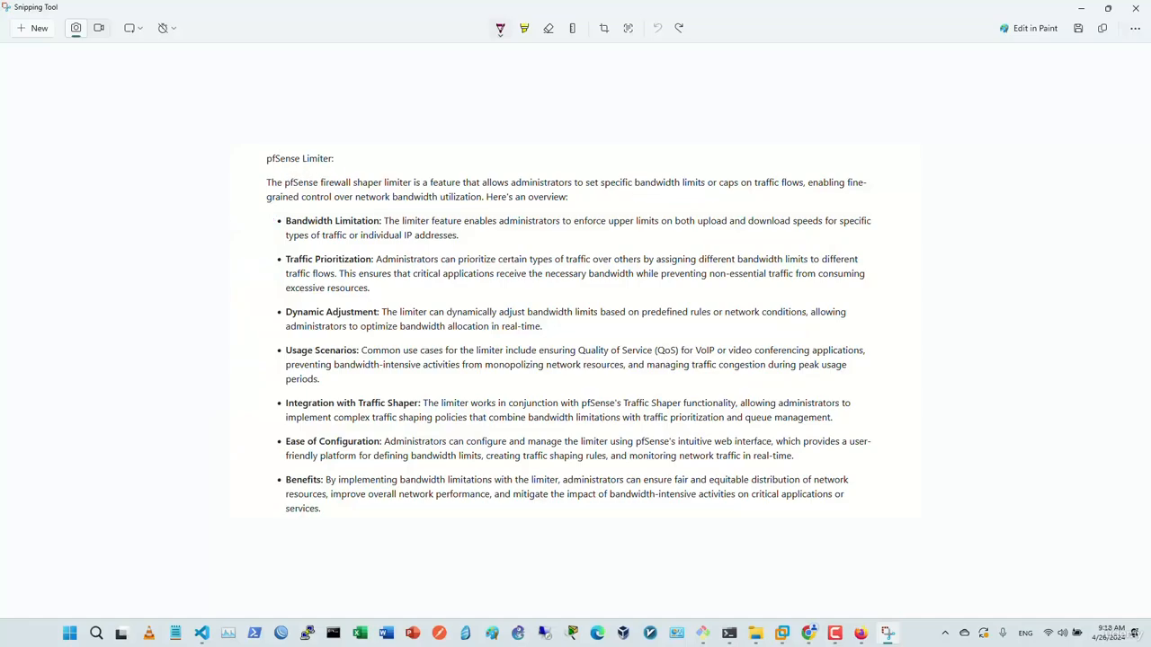
- Switch back to pfSense in Firefox and start a new limiter, enabled with its children and named "Upload"
left_click(861, 634)
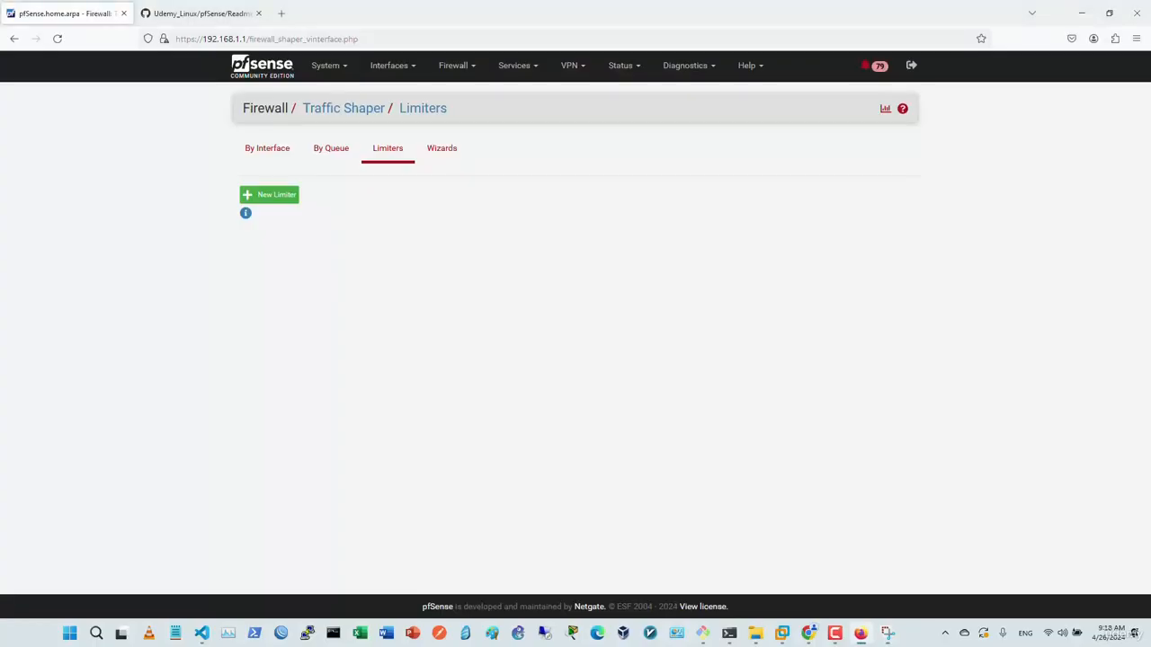
left_click(269, 195)
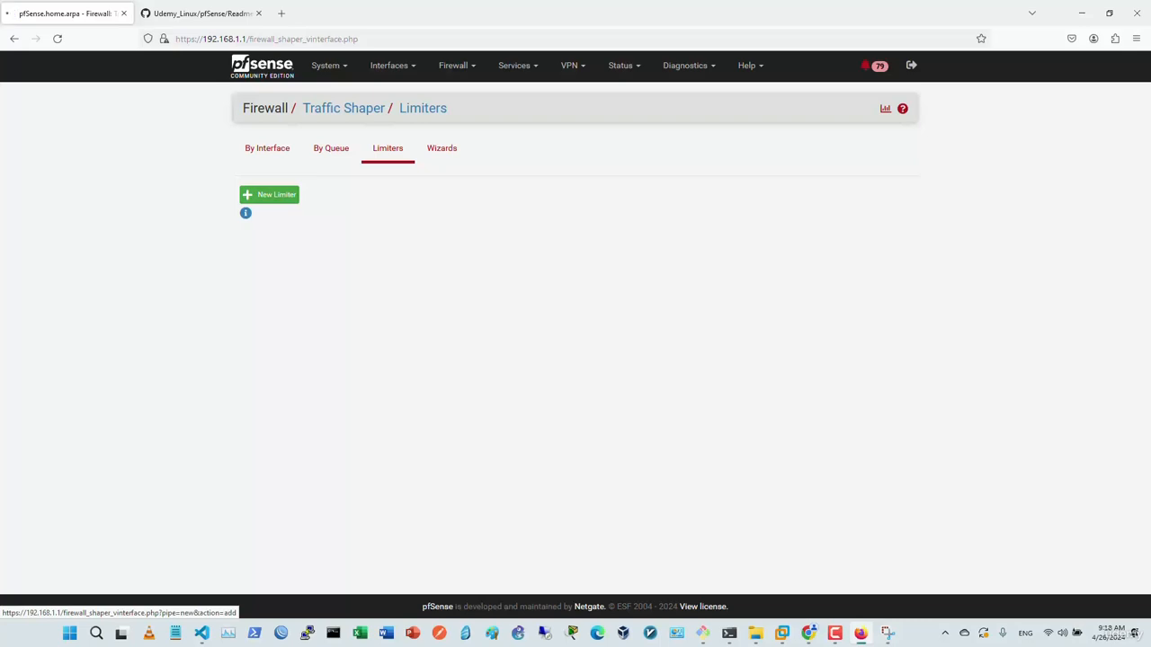
key("Tab")
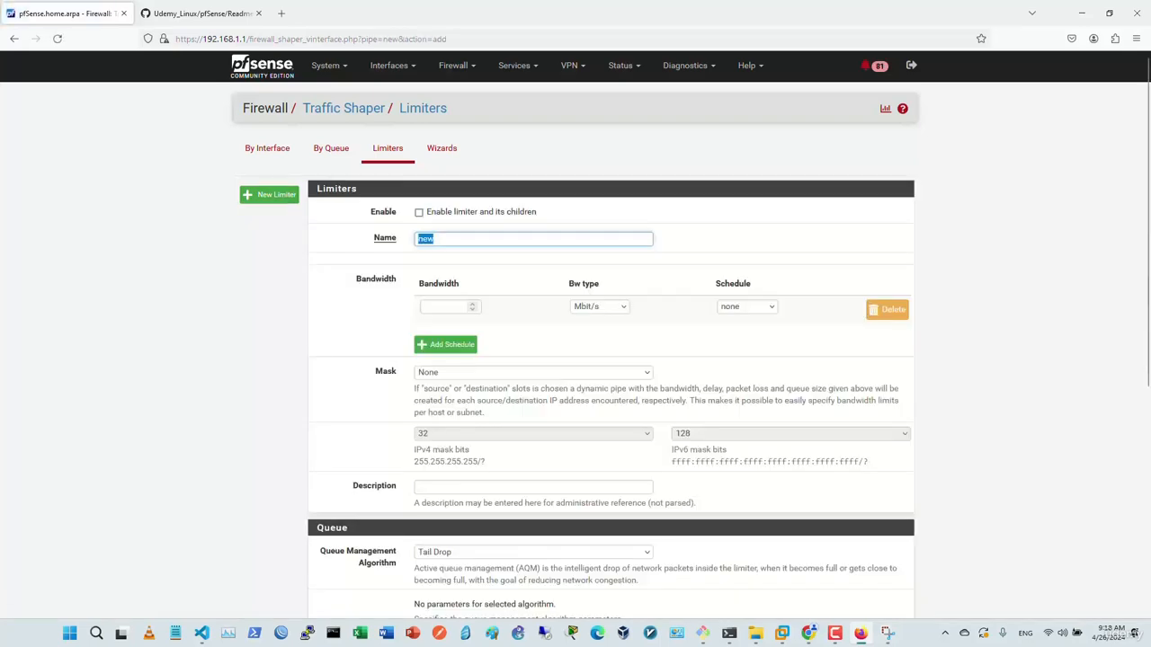
left_click(419, 213)
double_click(432, 238)
type("Upload")
key("Tab")
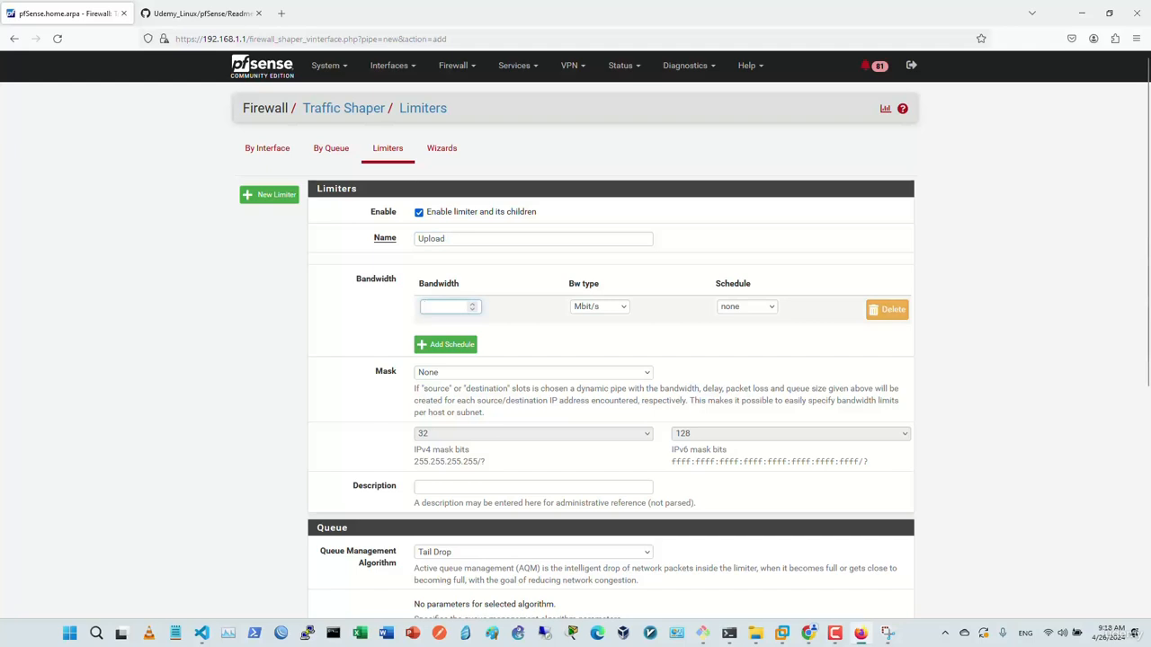
- Set the Upload limiter's bandwidth to 1 Mbit/s, keeping its schedule at none
type("1")
left_click(746, 307)
left_click(747, 307)
scroll(576, 334, "down", 3)
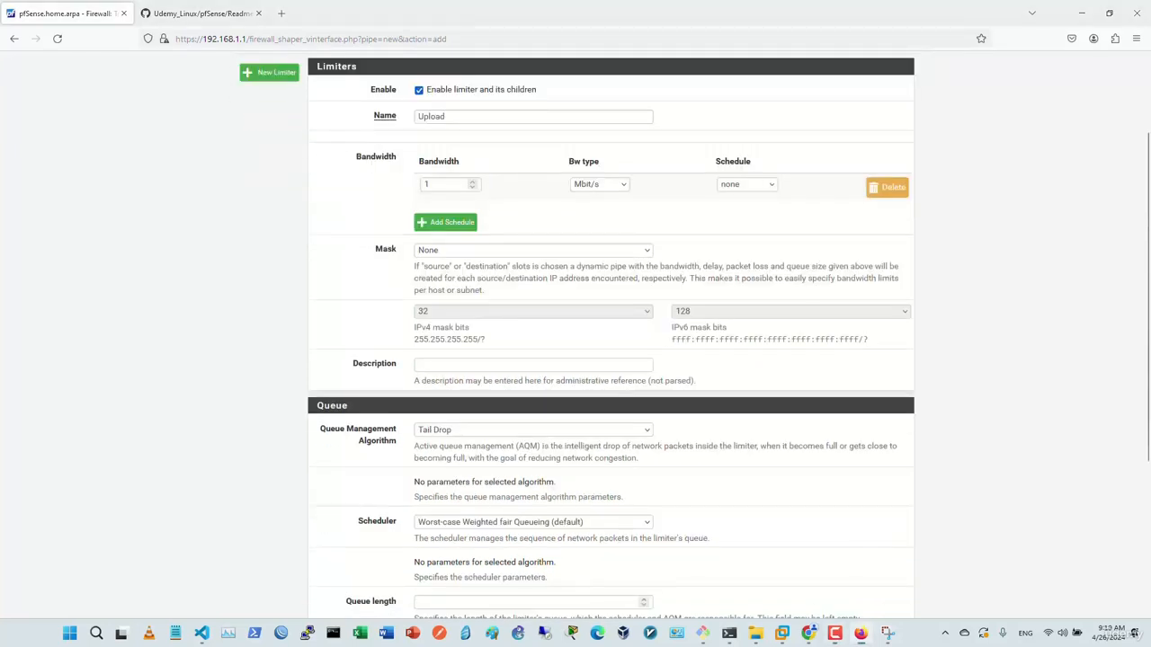
- Keep Tail Drop as the Upload limiter's queue management algorithm and save the limiter
scroll(576, 335, "down", 3)
left_click(533, 308)
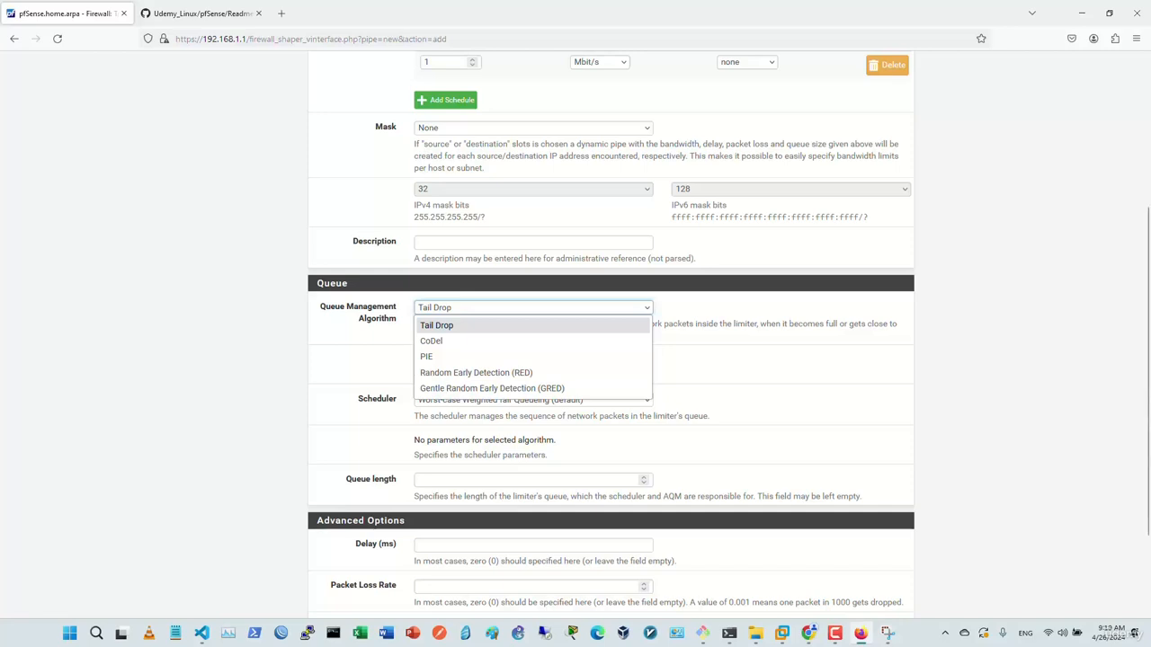
key("Escape")
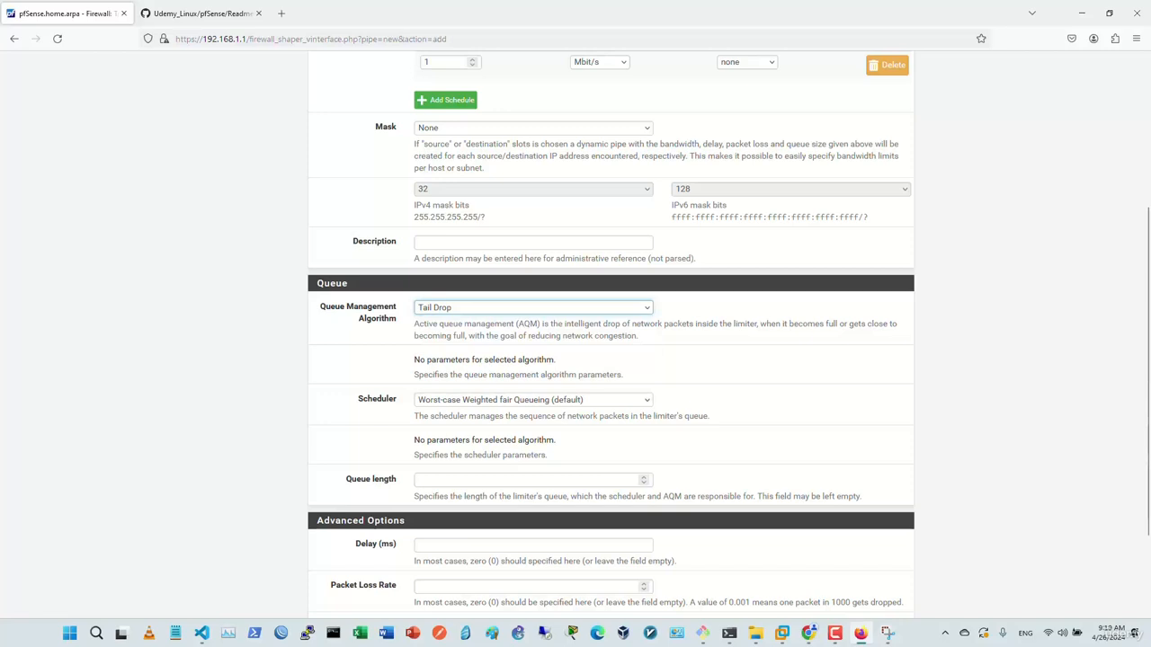
scroll(576, 338, "down", 3)
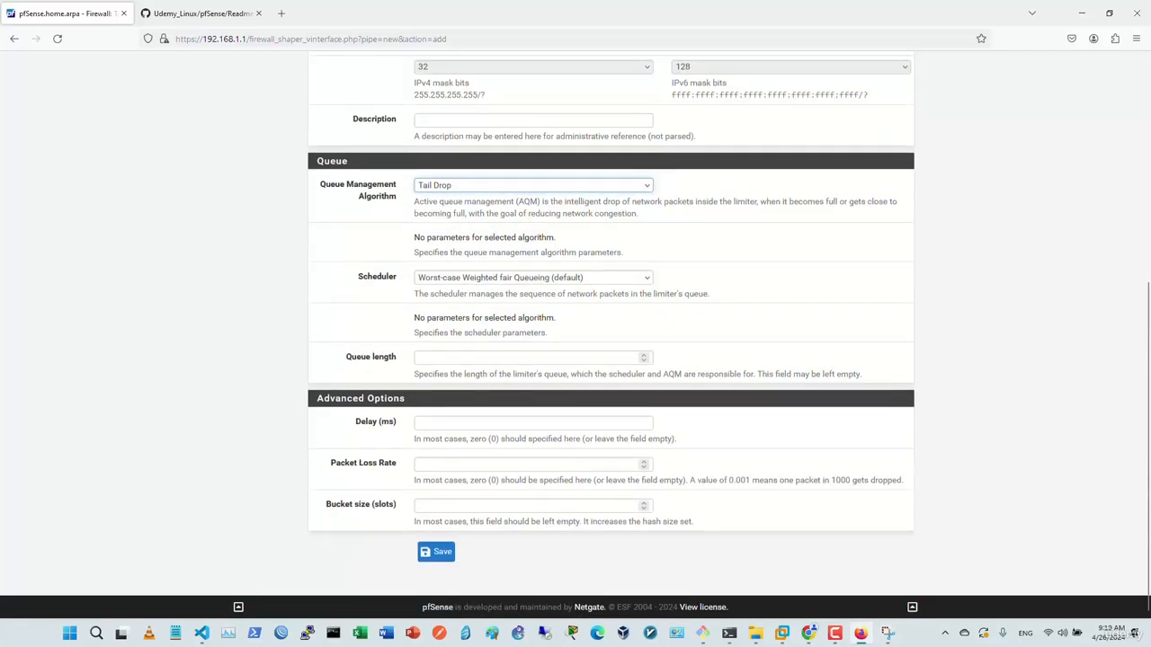
left_click(437, 552)
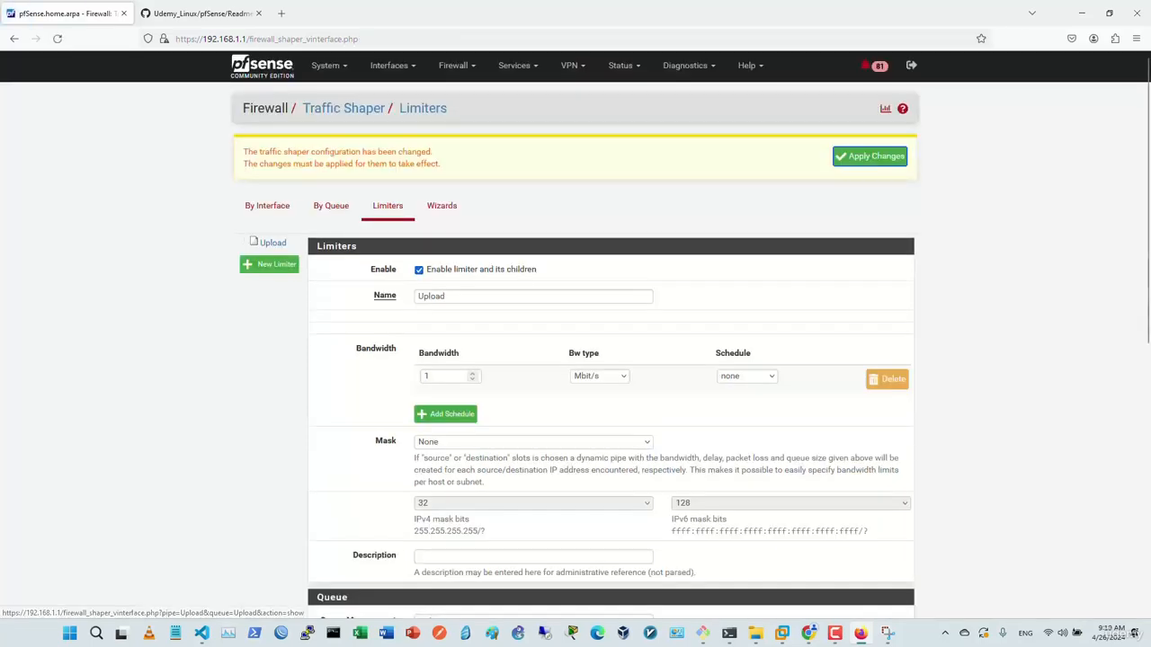
- Create and save a second limiter named "Download", enabled with its children and limited to 1 Mbit/s
left_click(269, 263)
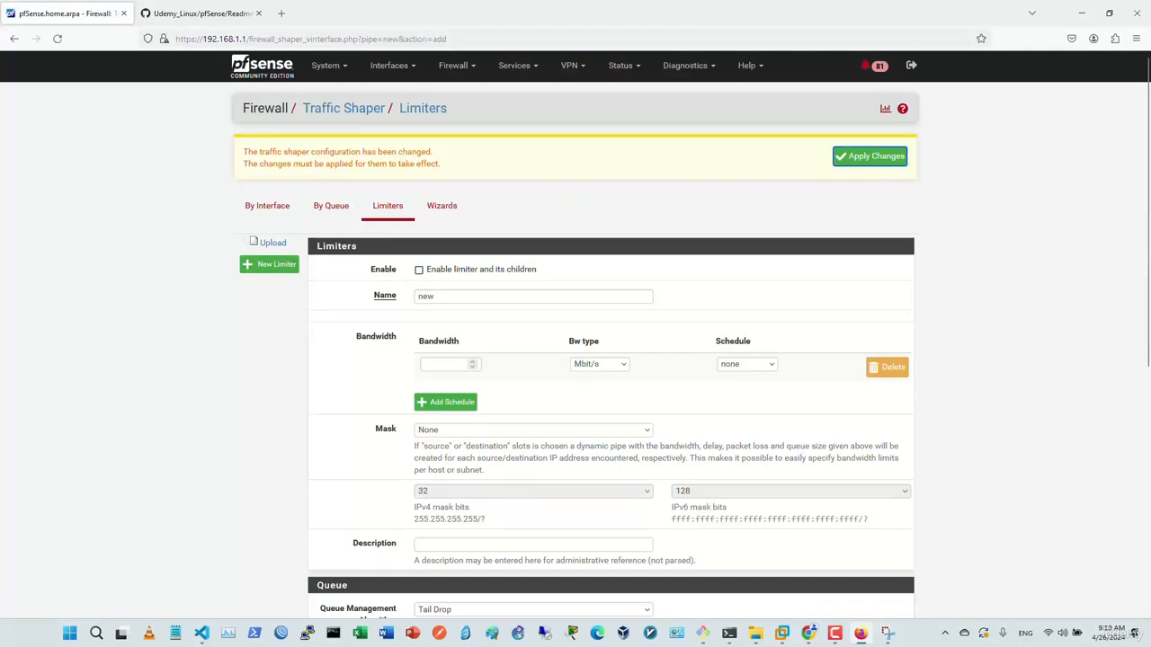
left_click(418, 269)
key("Tab")
type("Download")
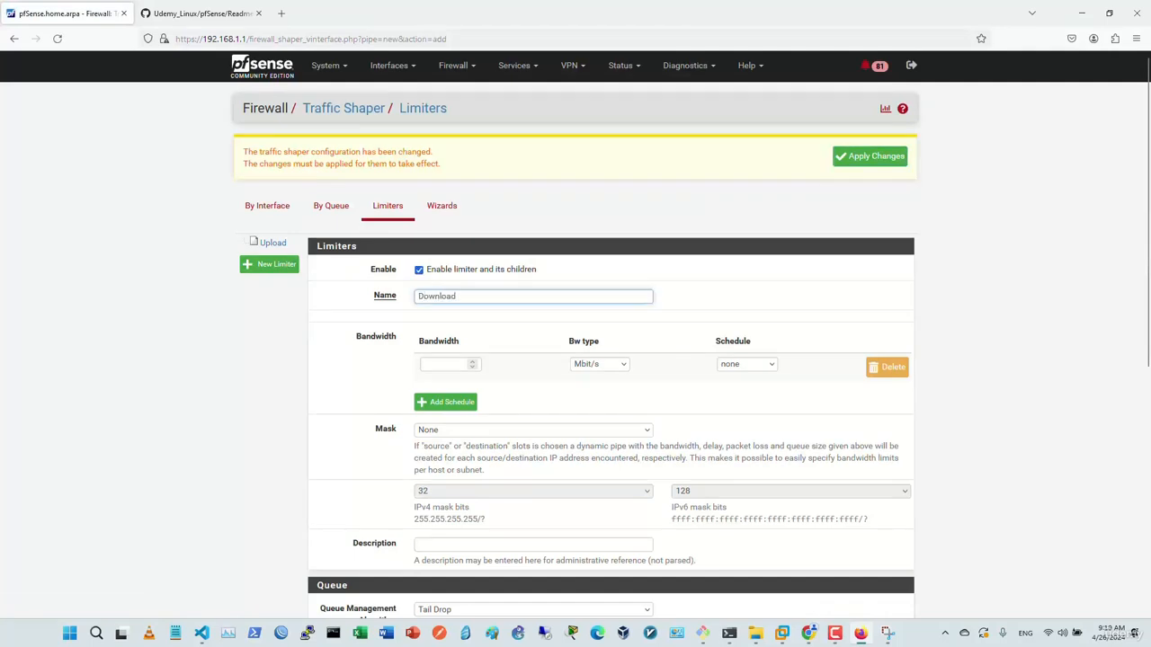
key("Tab")
type("1")
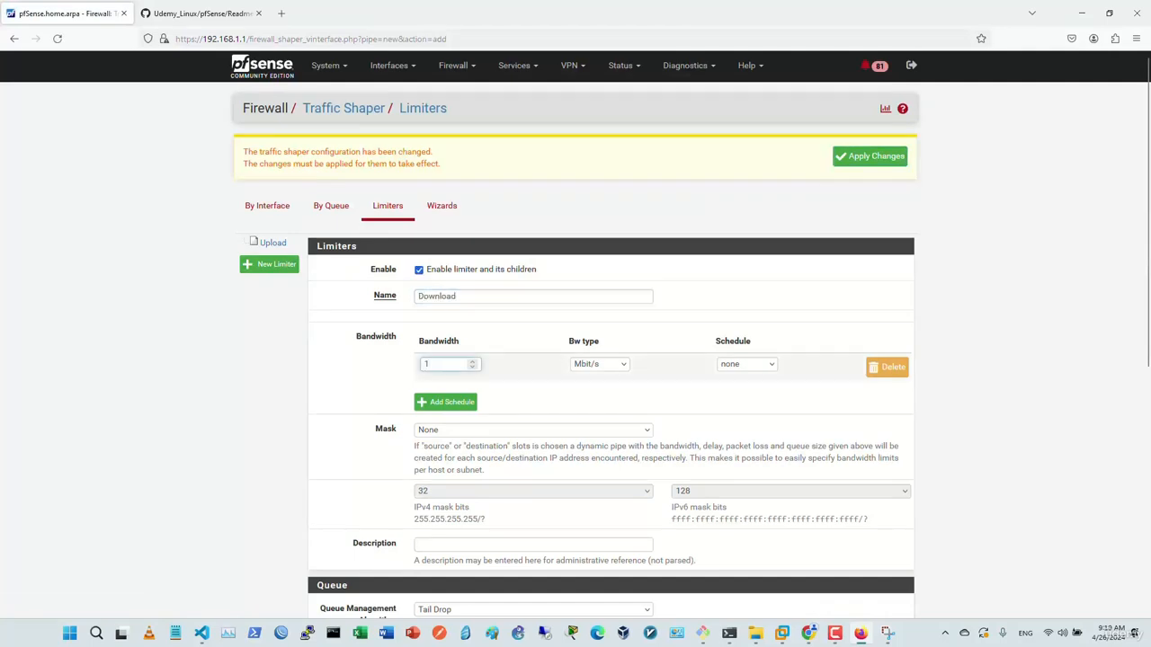
scroll(575, 360, "down", 2)
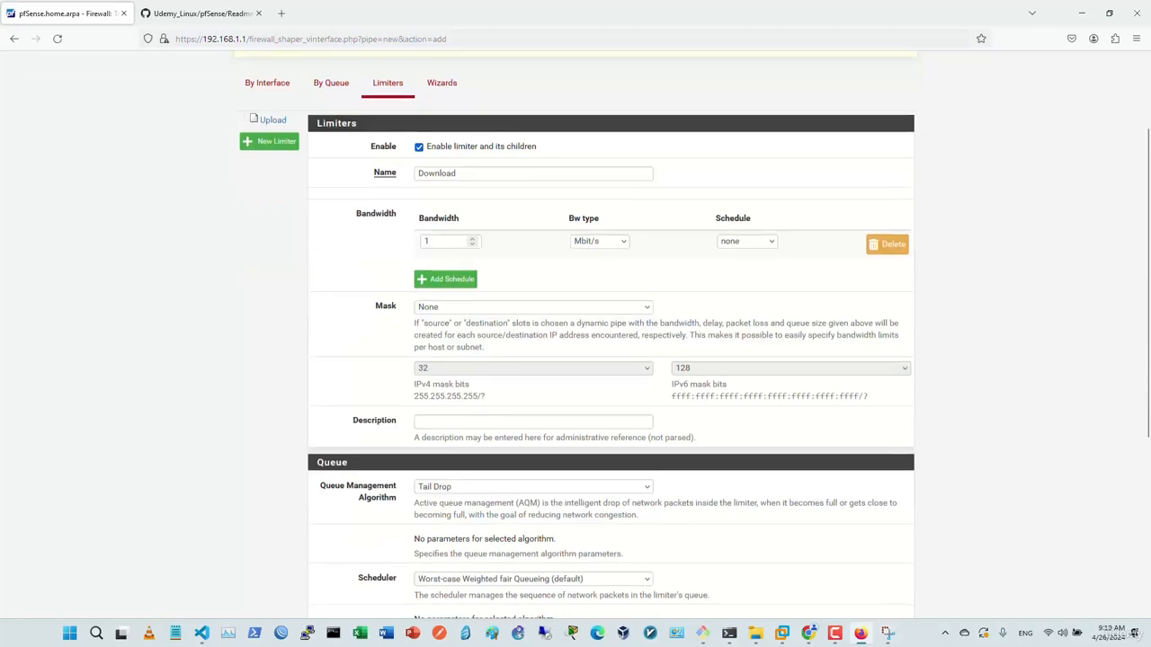
scroll(437, 550, "down", 5)
left_click(436, 550)
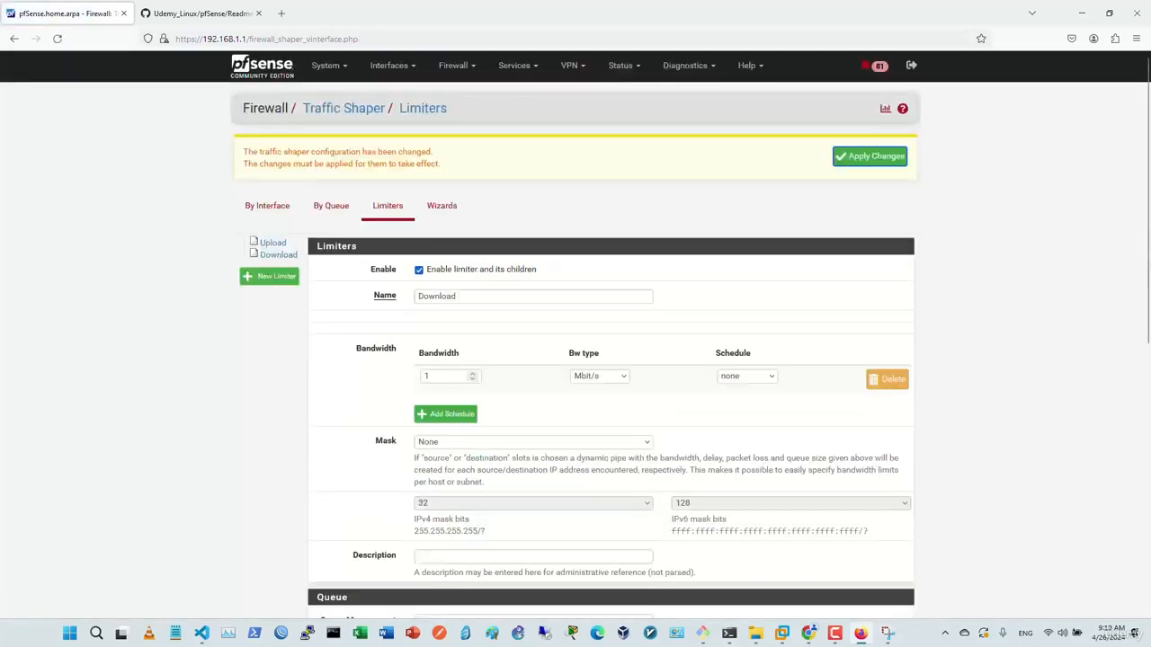
- Recheck the Upload limiter's settings and apply the pending traffic shaper changes
left_click(273, 243)
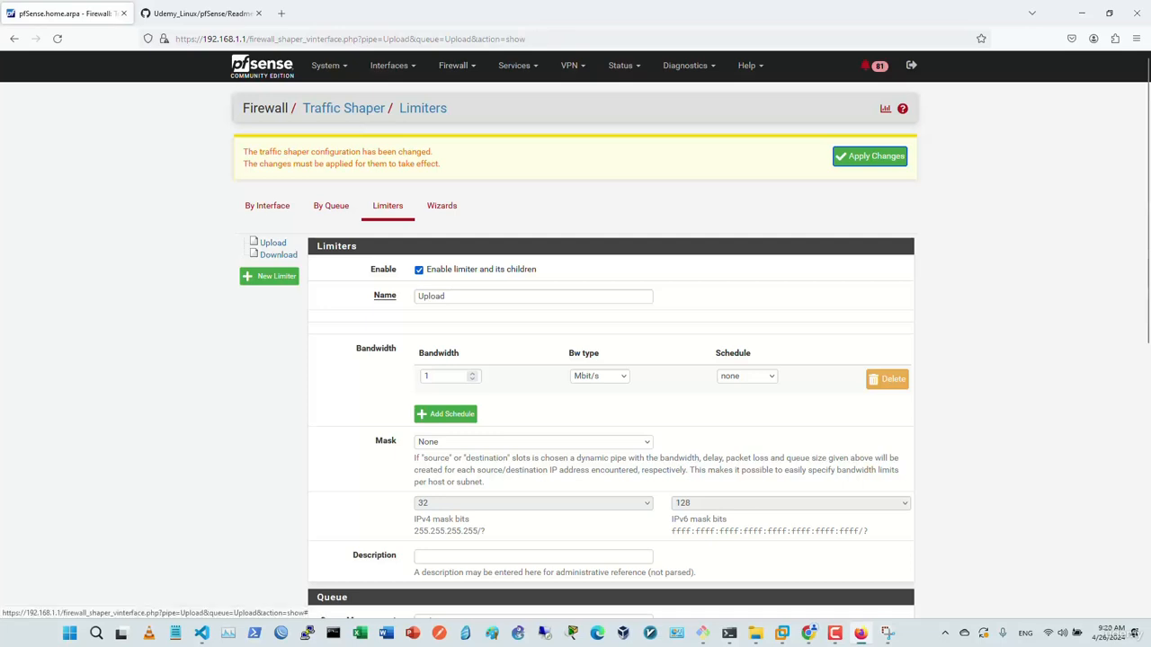
left_click(453, 65)
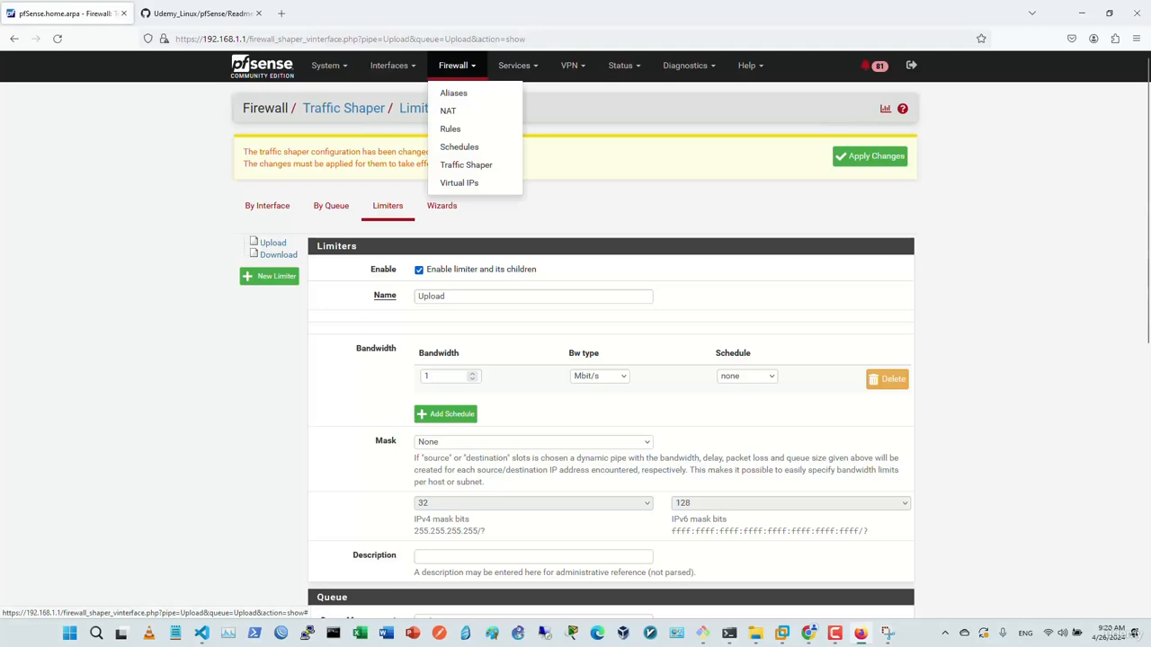
left_click(387, 206)
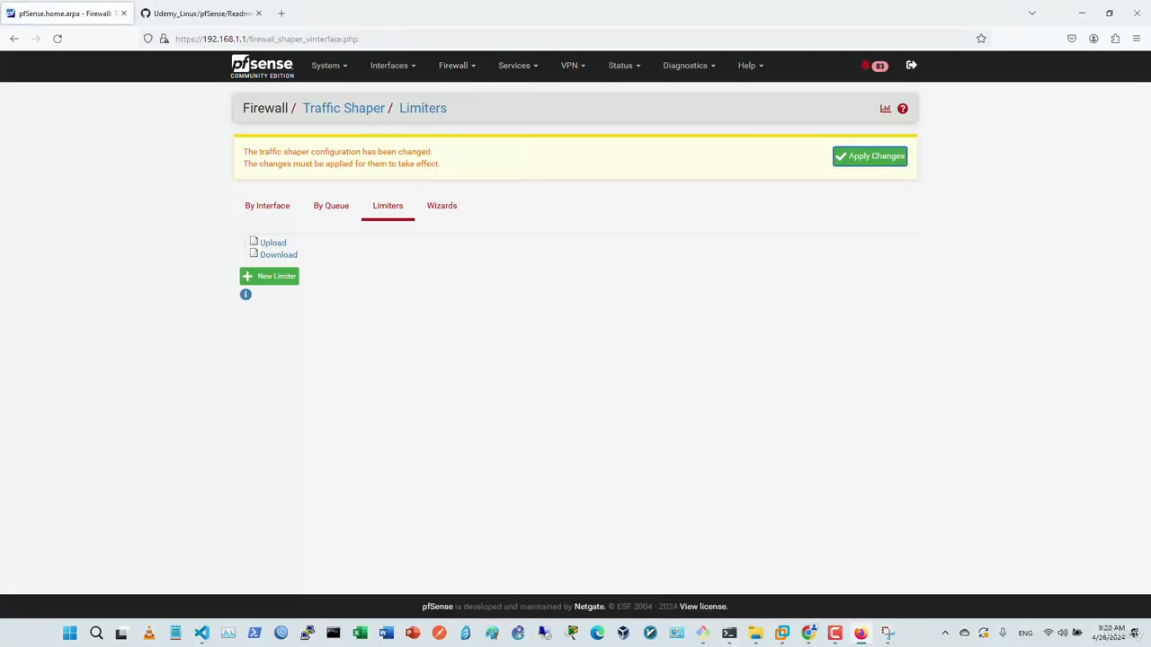
left_click(870, 156)
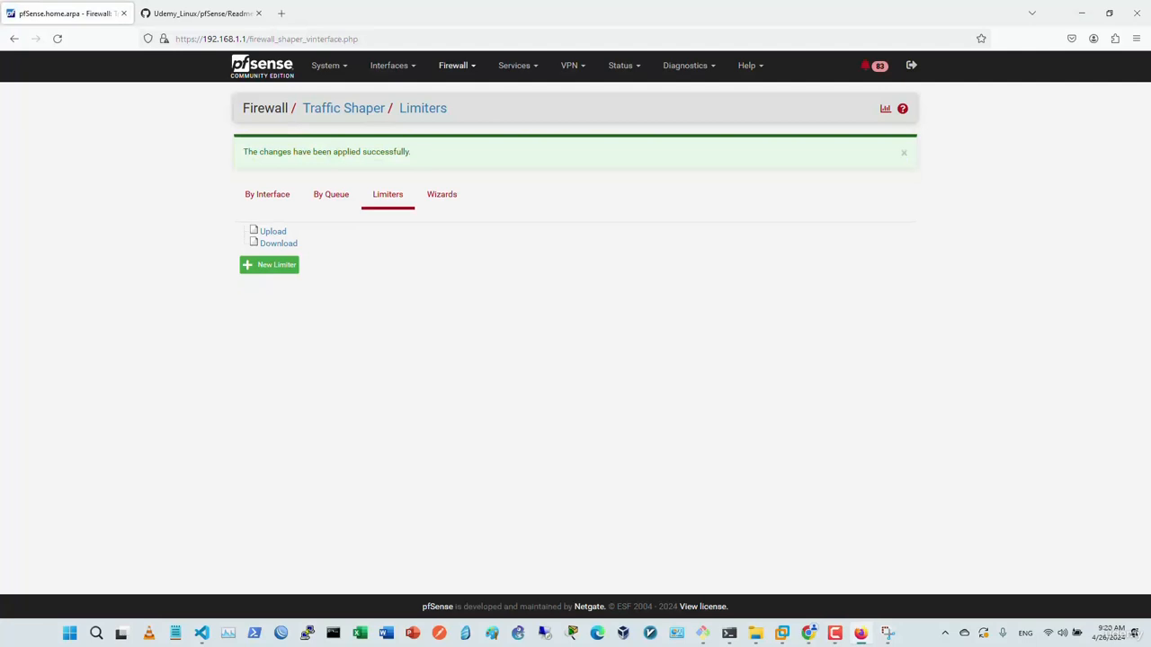
left_click(453, 64)
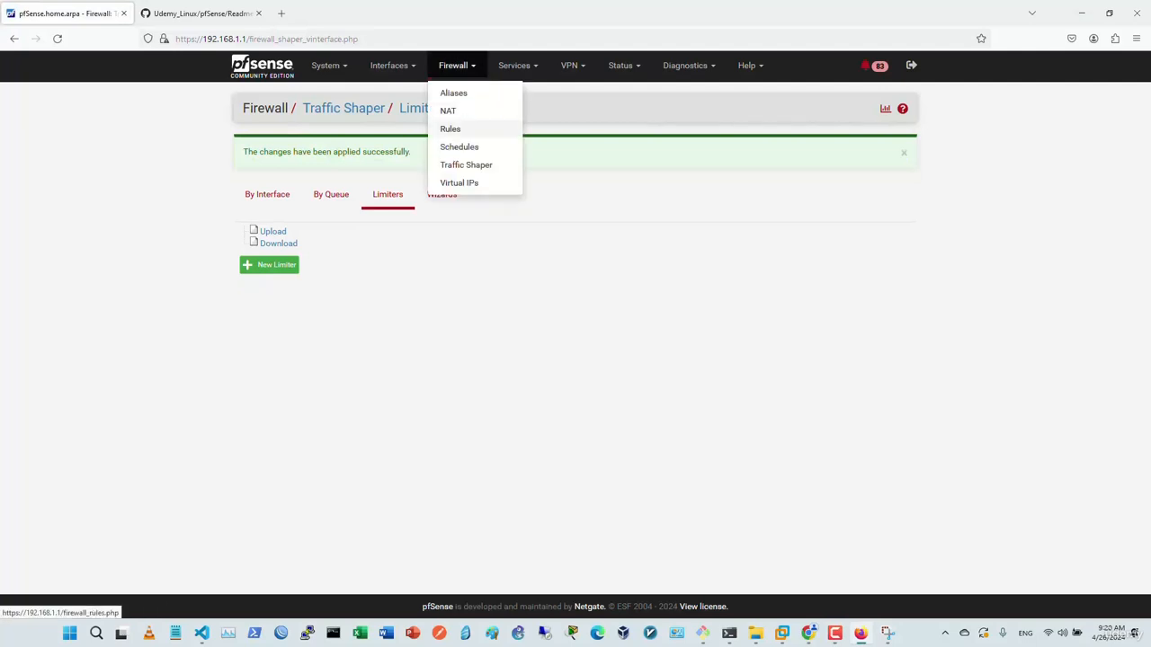
left_click(450, 128)
left_click(350, 148)
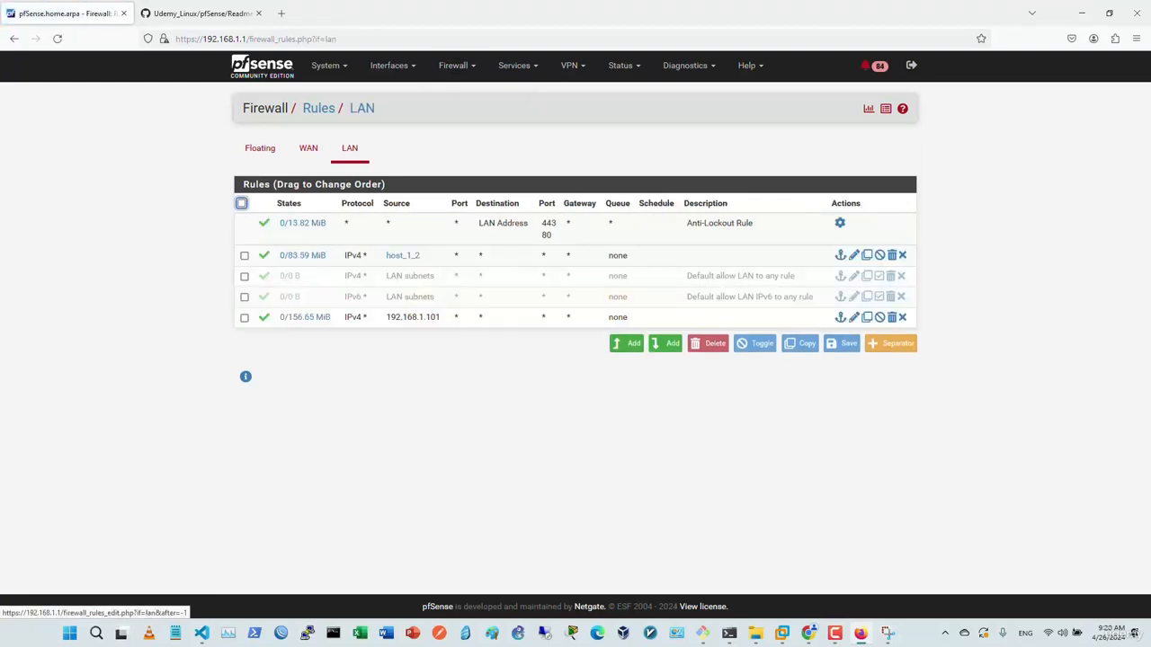
left_click(627, 343)
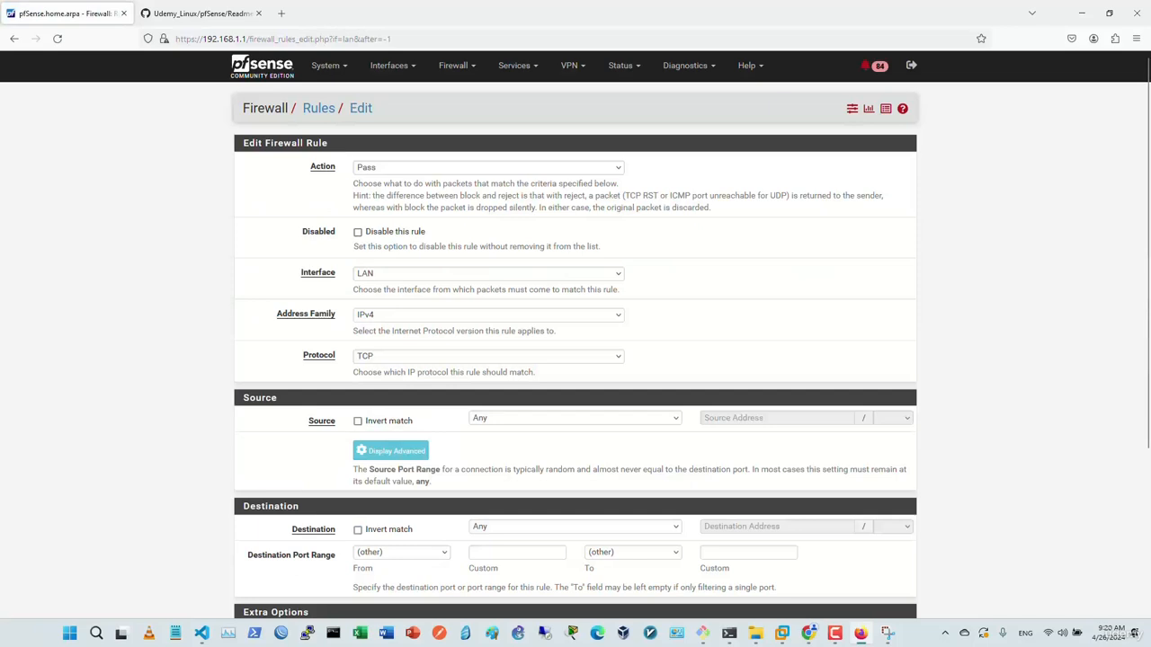
- Look up the IP aliases defined on the firewall
left_click(455, 64)
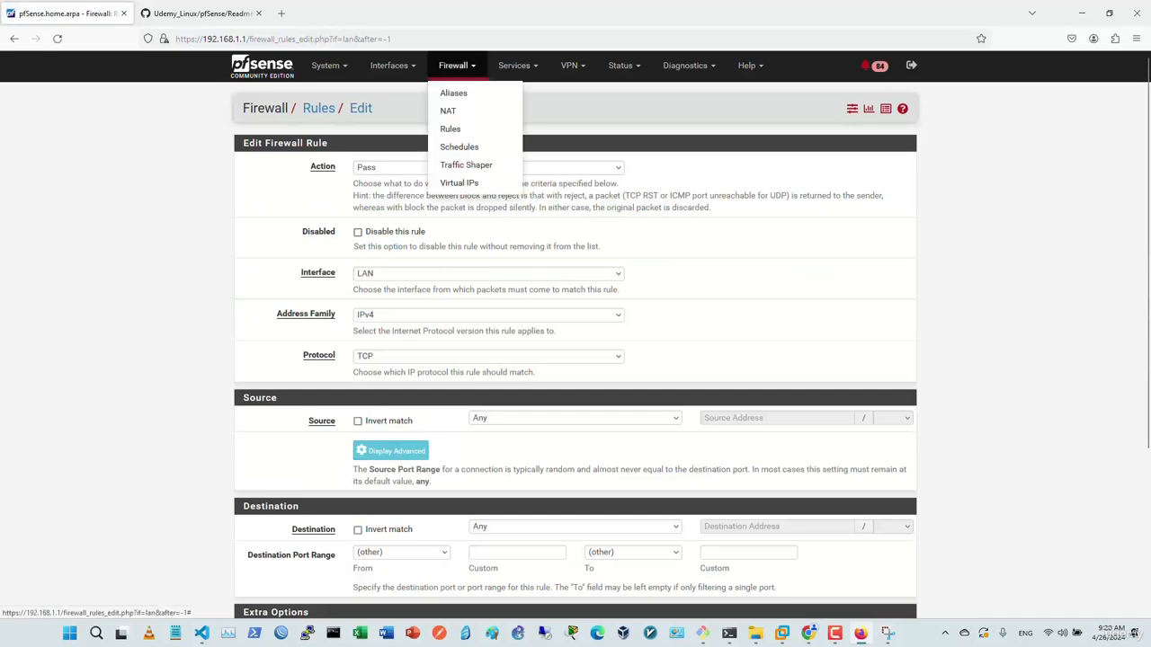
left_click(452, 93)
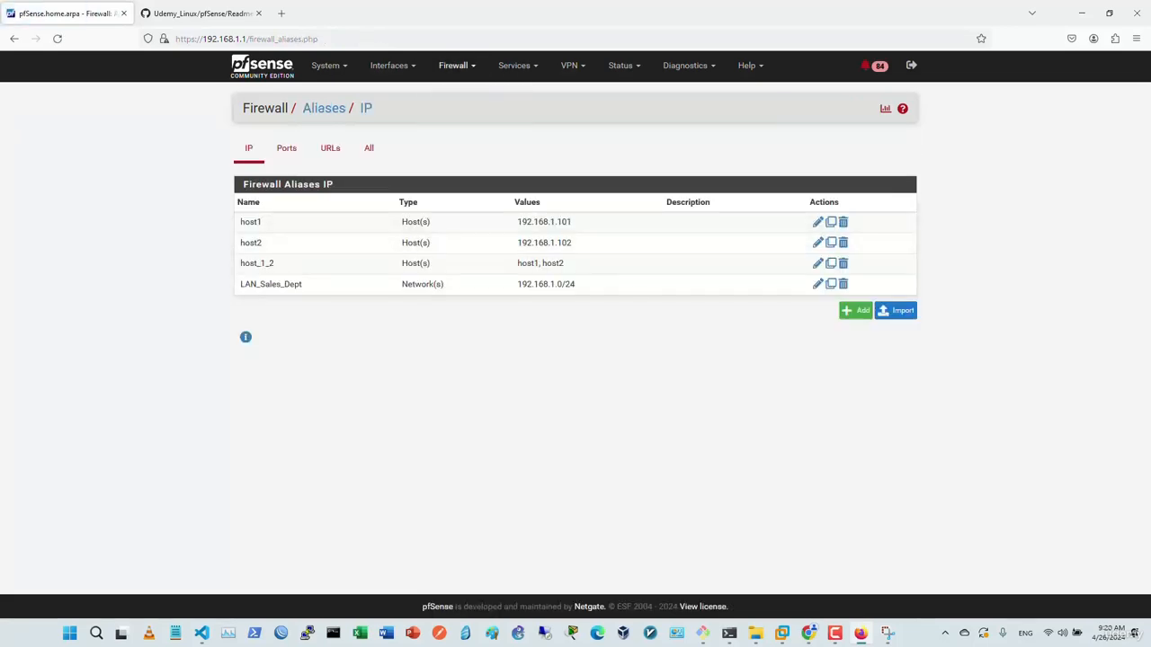
- Delete the pass rules for source 192.168.1.101 and for the host_1_2 alias from the LAN firewall rules
left_click(455, 65)
left_click(449, 129)
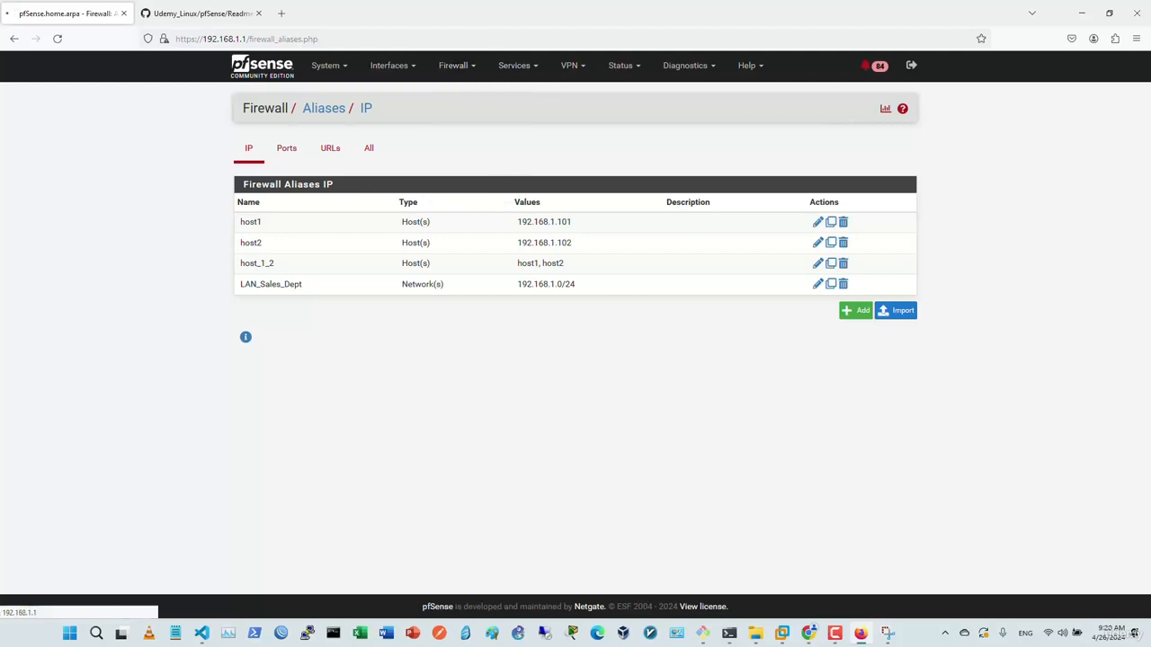
left_click(349, 148)
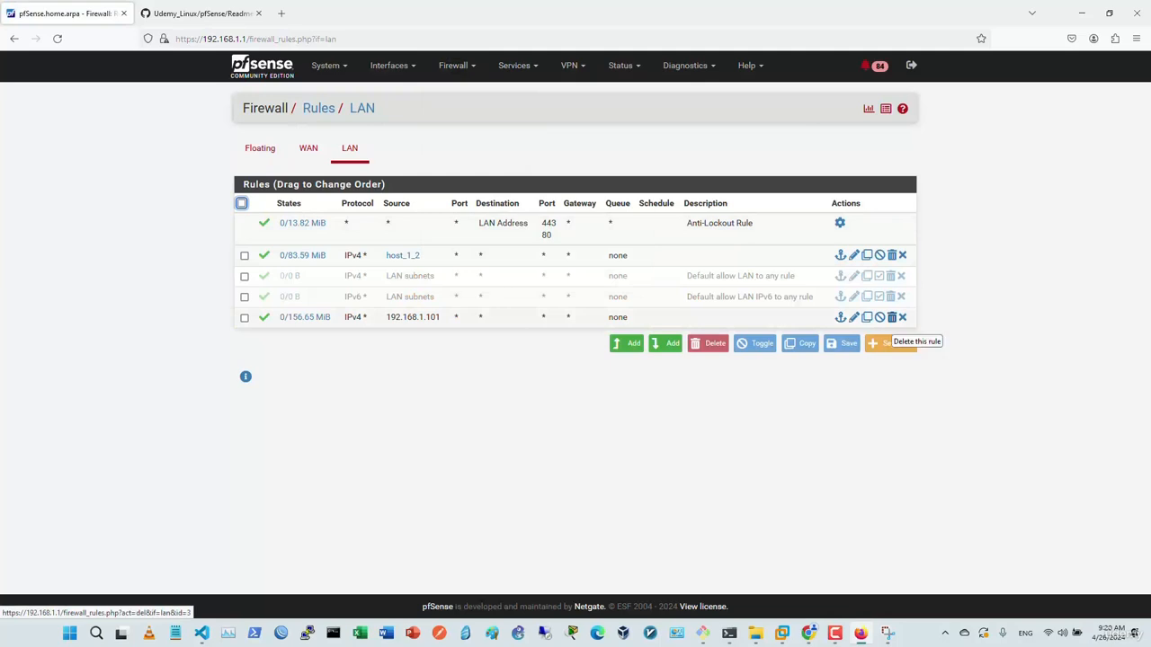
left_click(902, 318)
left_click(633, 355)
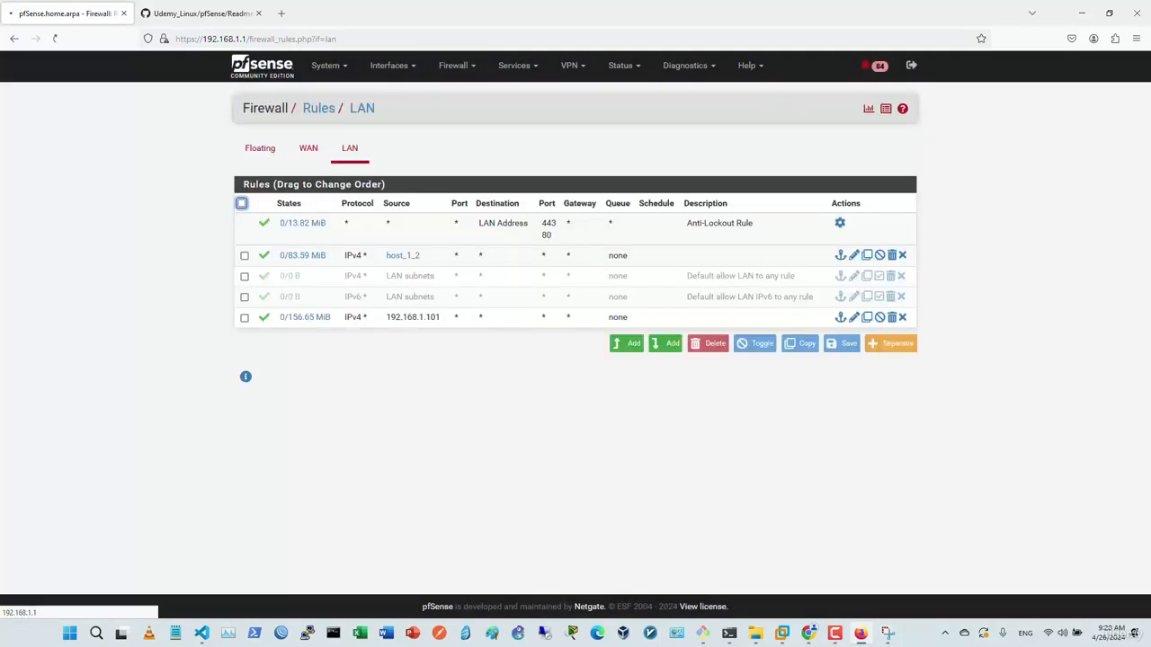
left_click(890, 312)
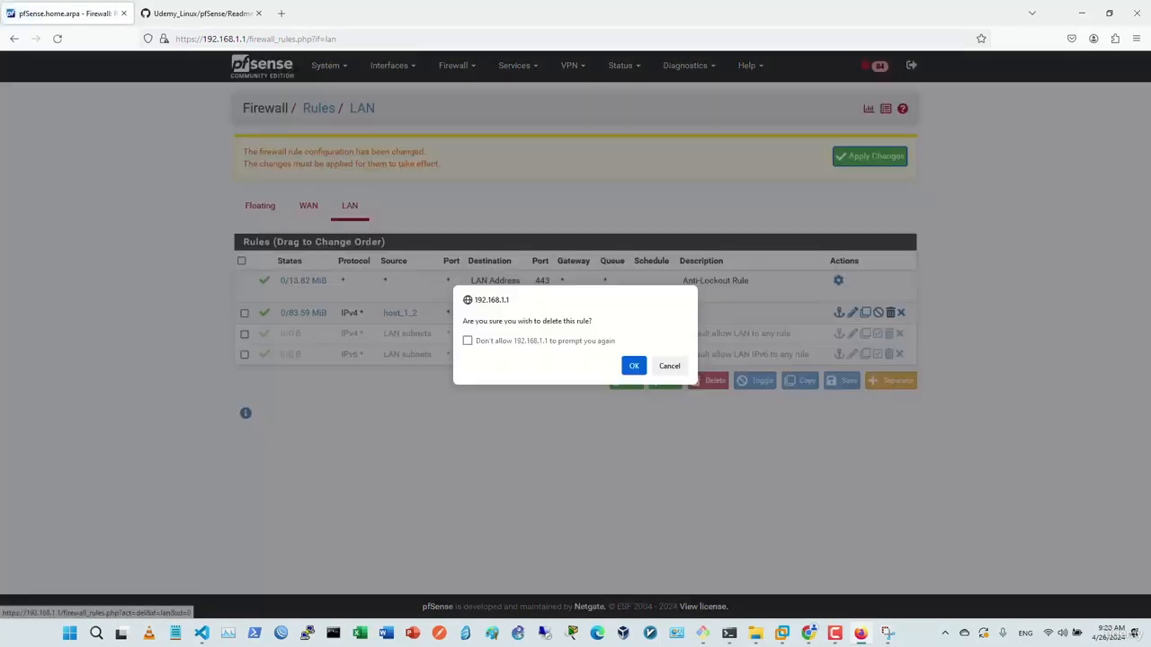
left_click(633, 366)
- Add a new pass rule to the top of the LAN rules, keeping interface LAN and setting the protocol to Any
left_click(622, 359)
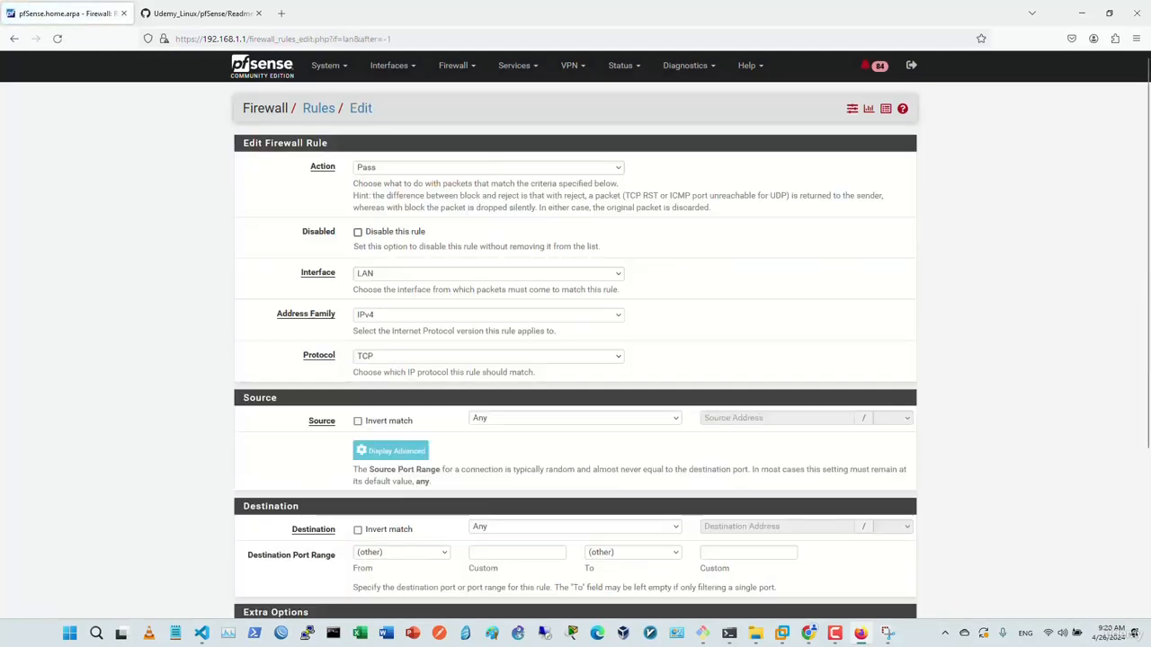
left_click(488, 273)
left_click(488, 273)
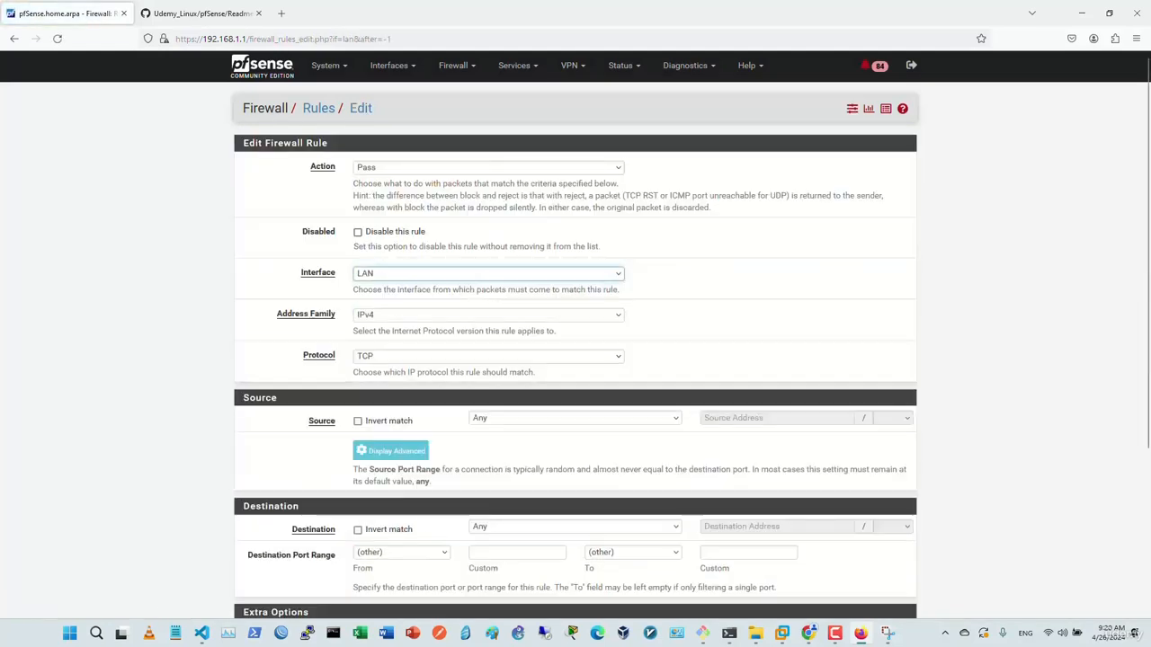
scroll(575, 334, "down", 3)
left_click(488, 234)
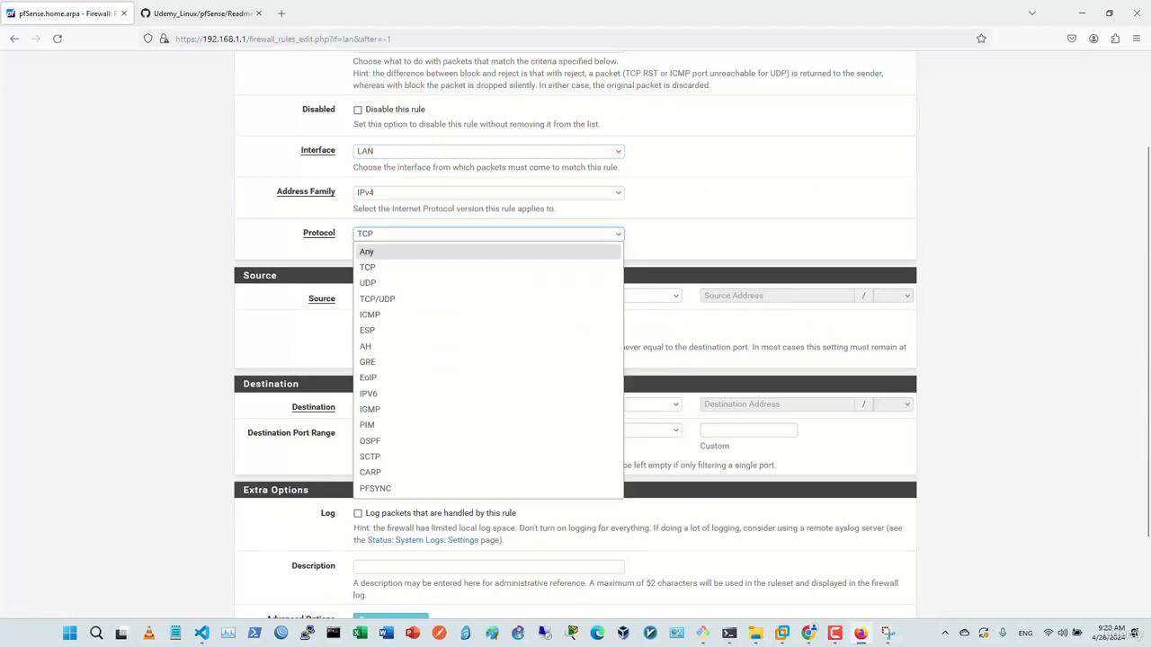
left_click(489, 252)
- Set the new LAN rule's source to the address alias host1
left_click(575, 308)
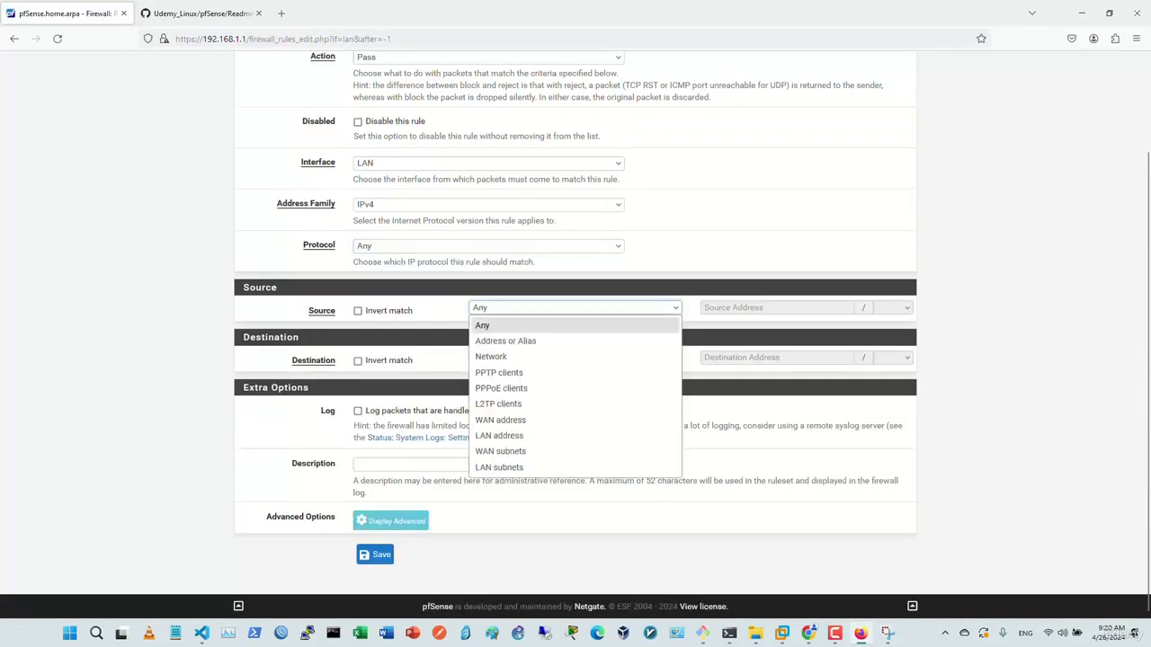
left_click(505, 341)
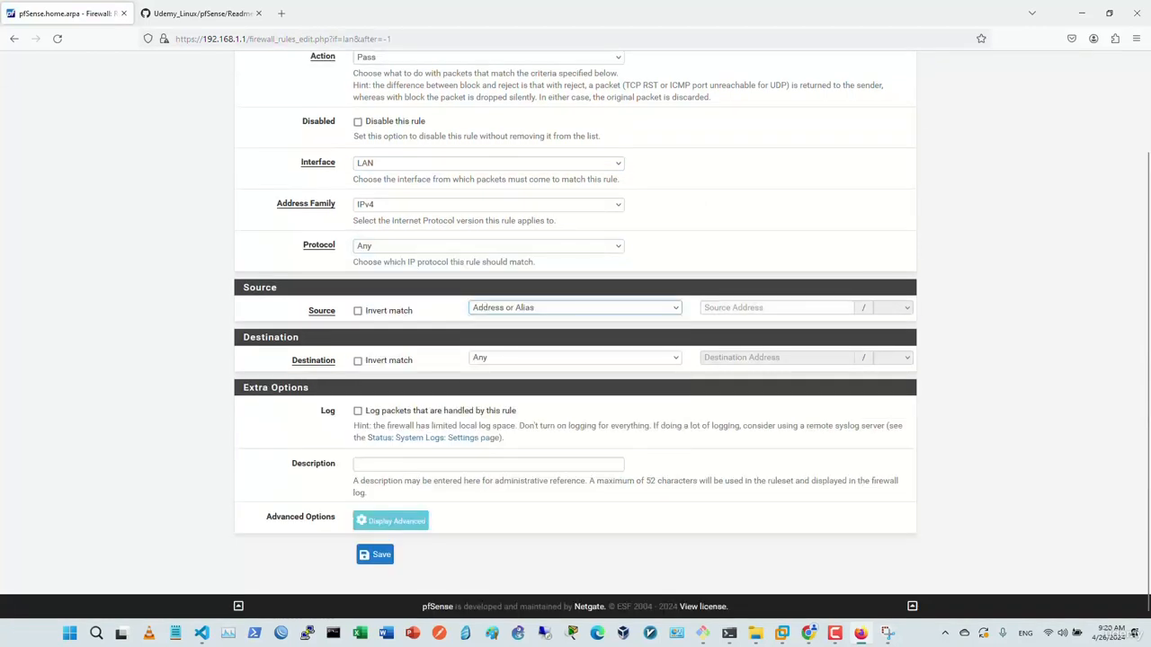
left_click(756, 308)
type("host1")
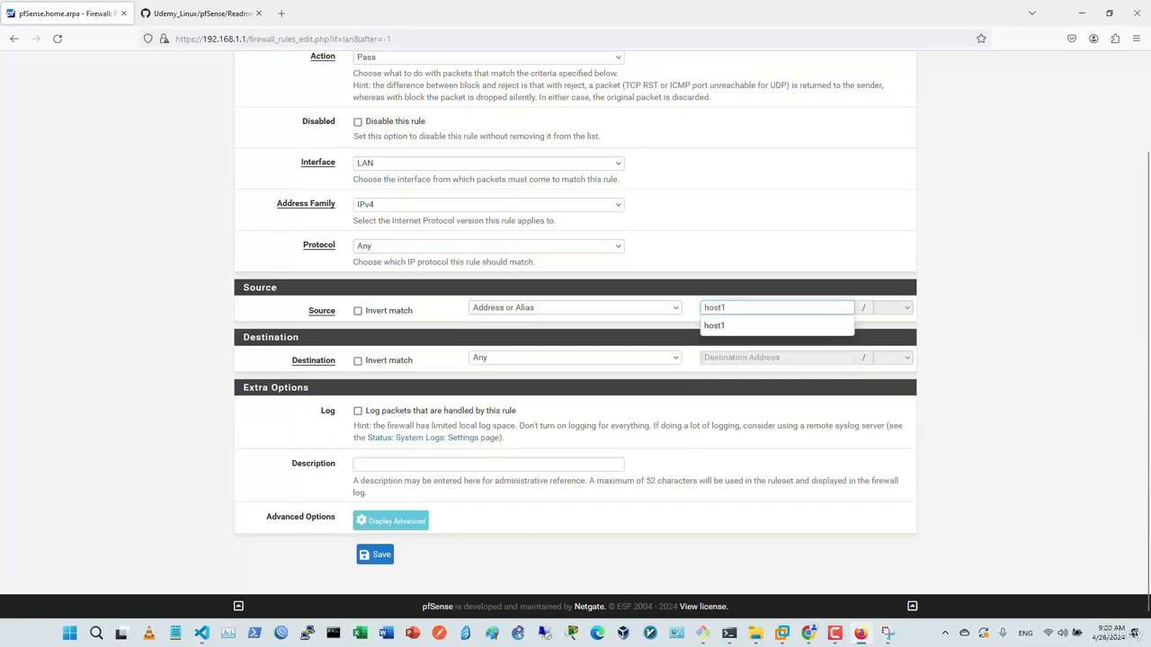
key("Down")
key("Return")
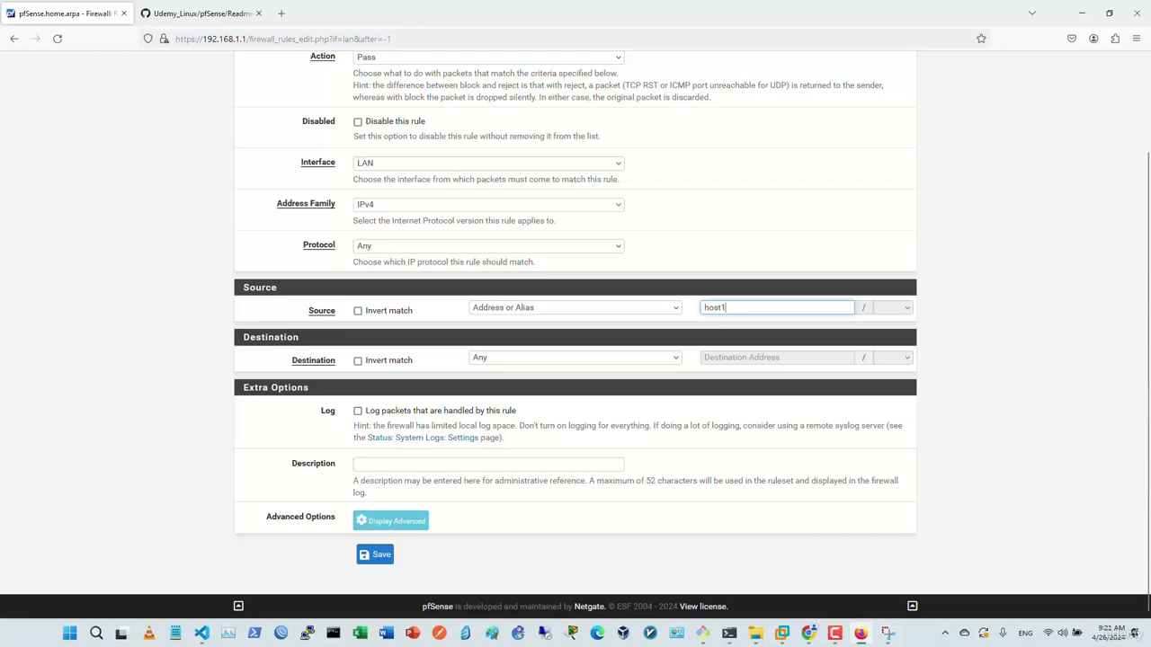
- Display the LAN rule's advanced options and set its In / Out pipe to Upload for In and Download for Out
left_click(488, 465)
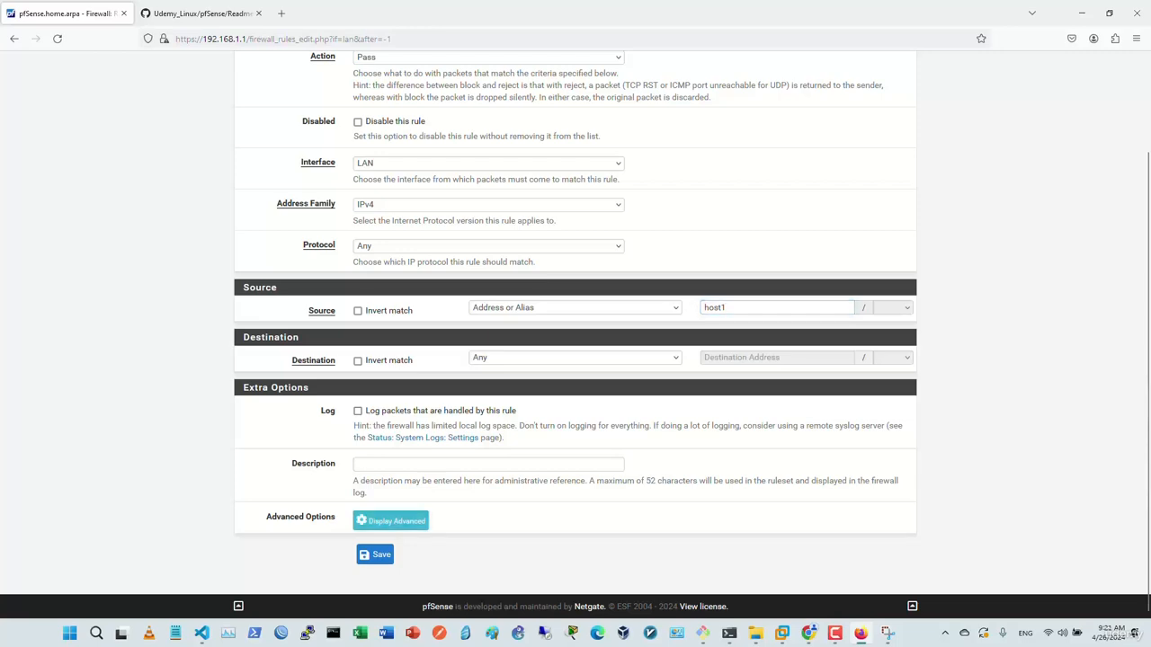
left_click(391, 521)
scroll(391, 521, "down", 3)
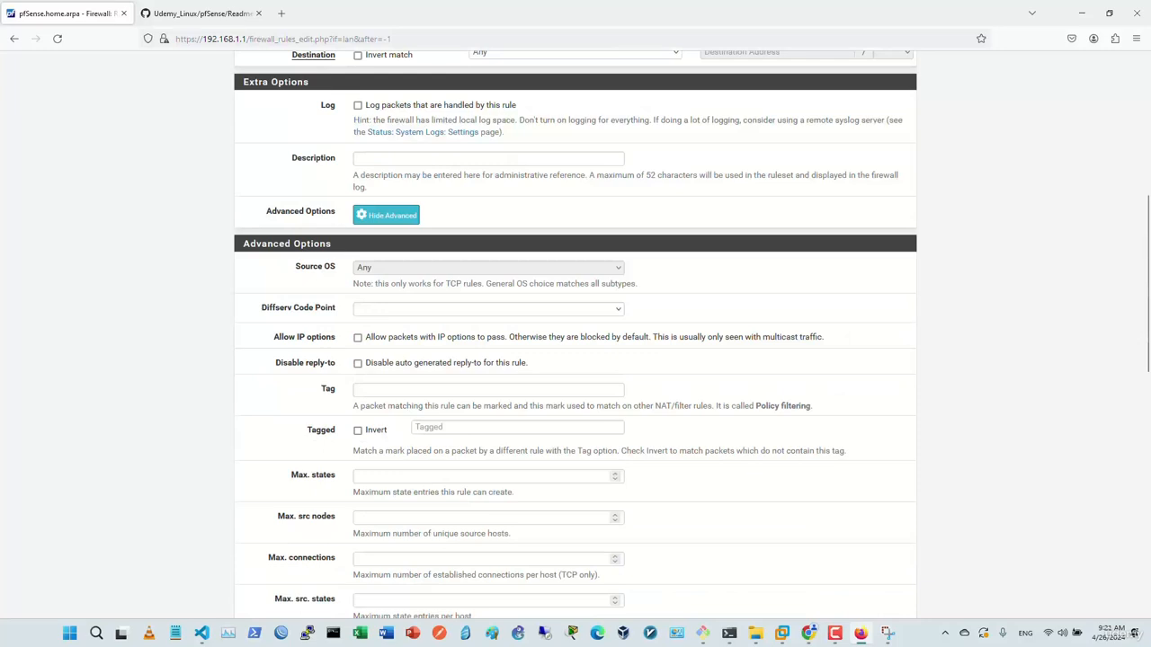
scroll(575, 334, "down", 2)
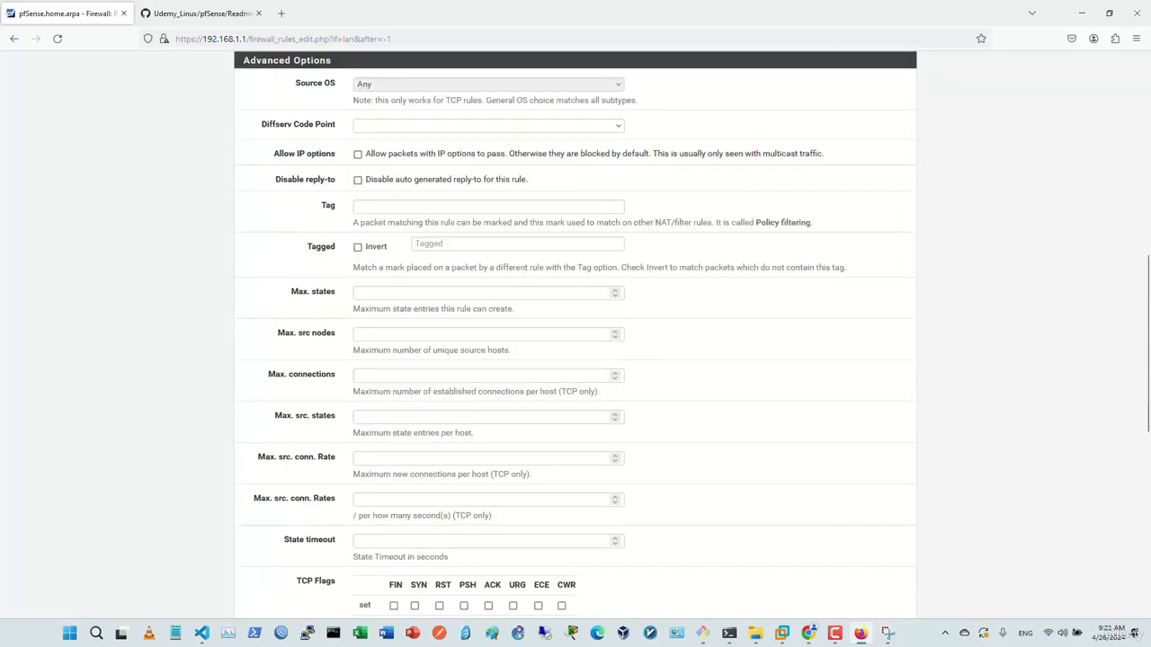
scroll(575, 334, "down", 3)
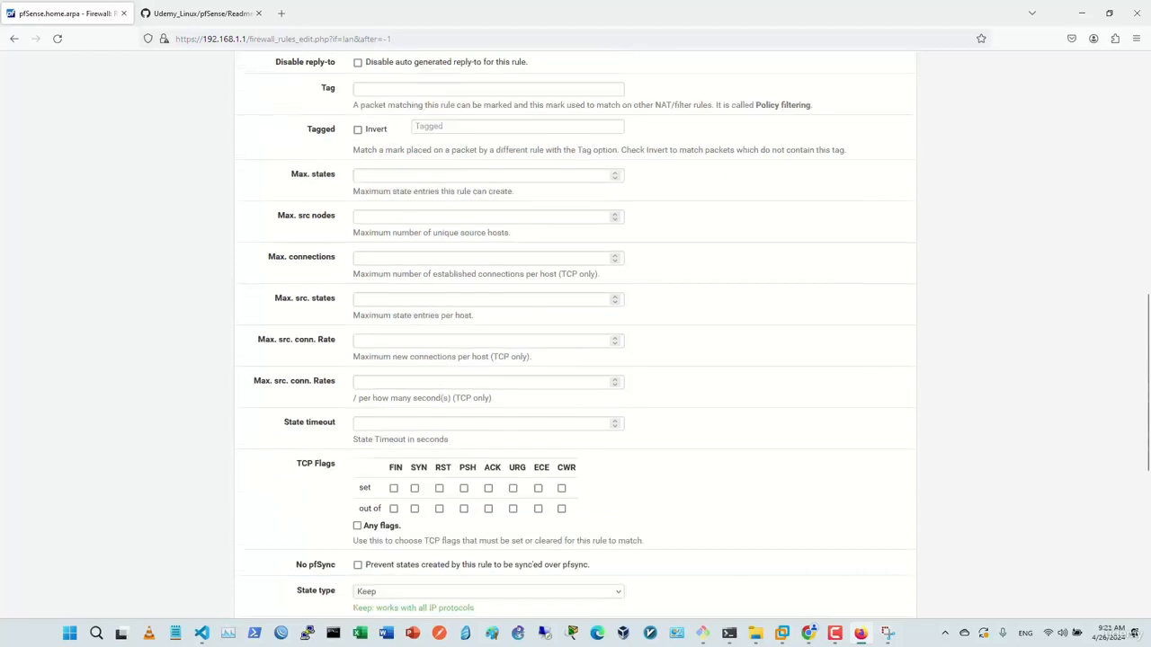
scroll(576, 334, "up", 2)
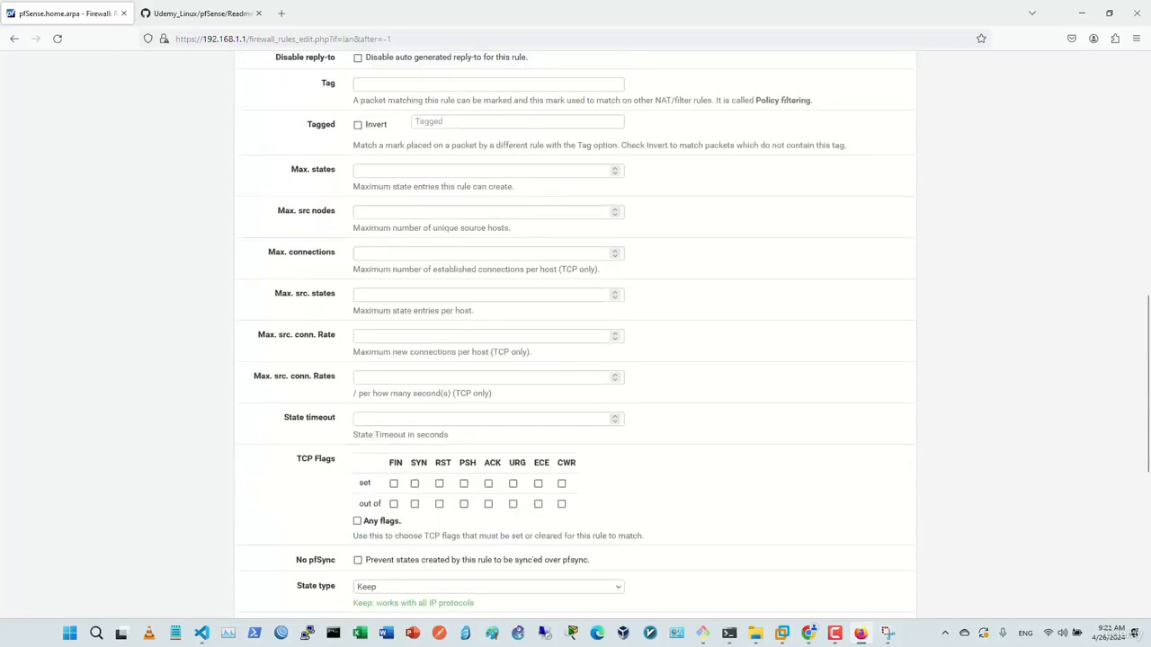
scroll(575, 335, "down", 5)
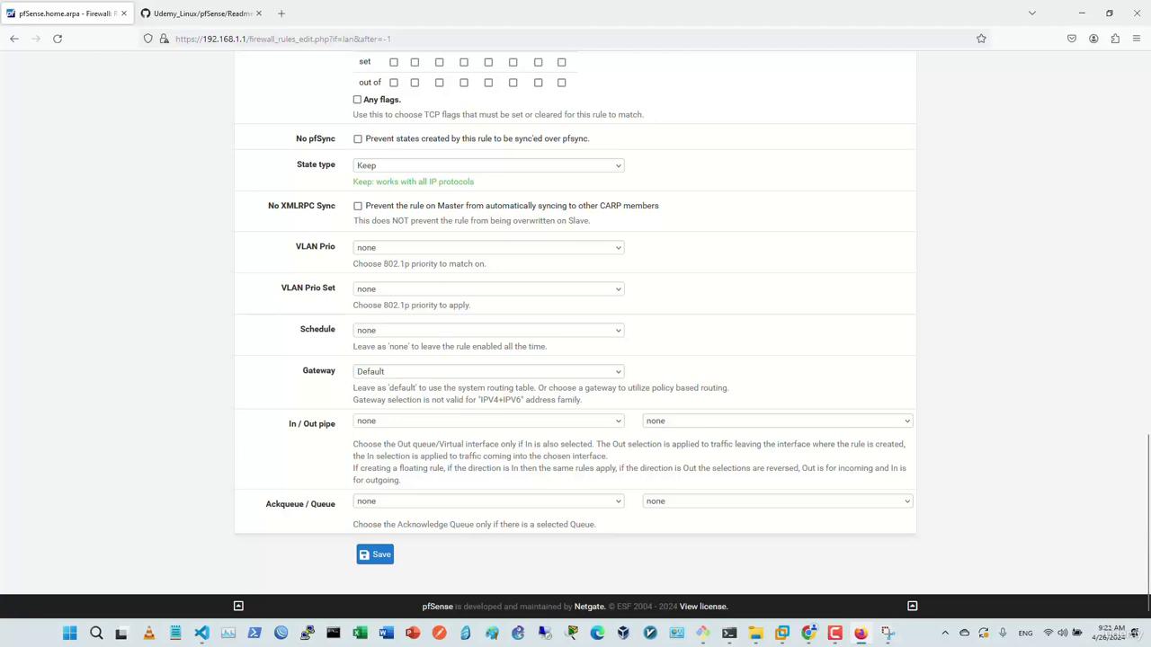
left_click(488, 420)
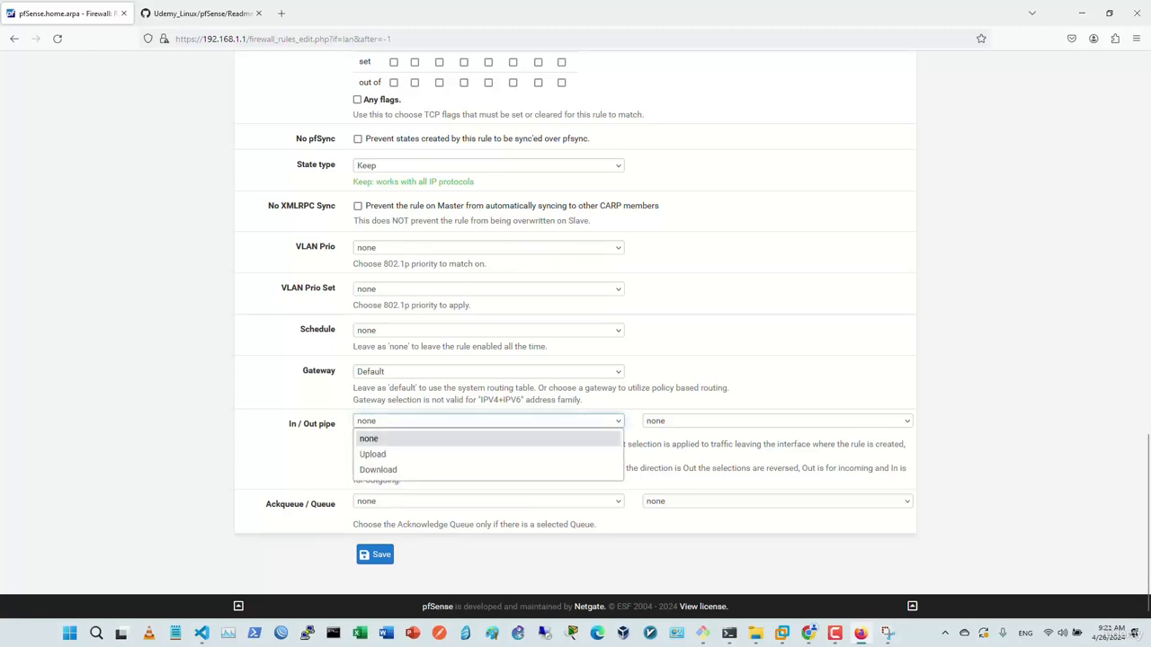
left_click(488, 454)
left_click(777, 421)
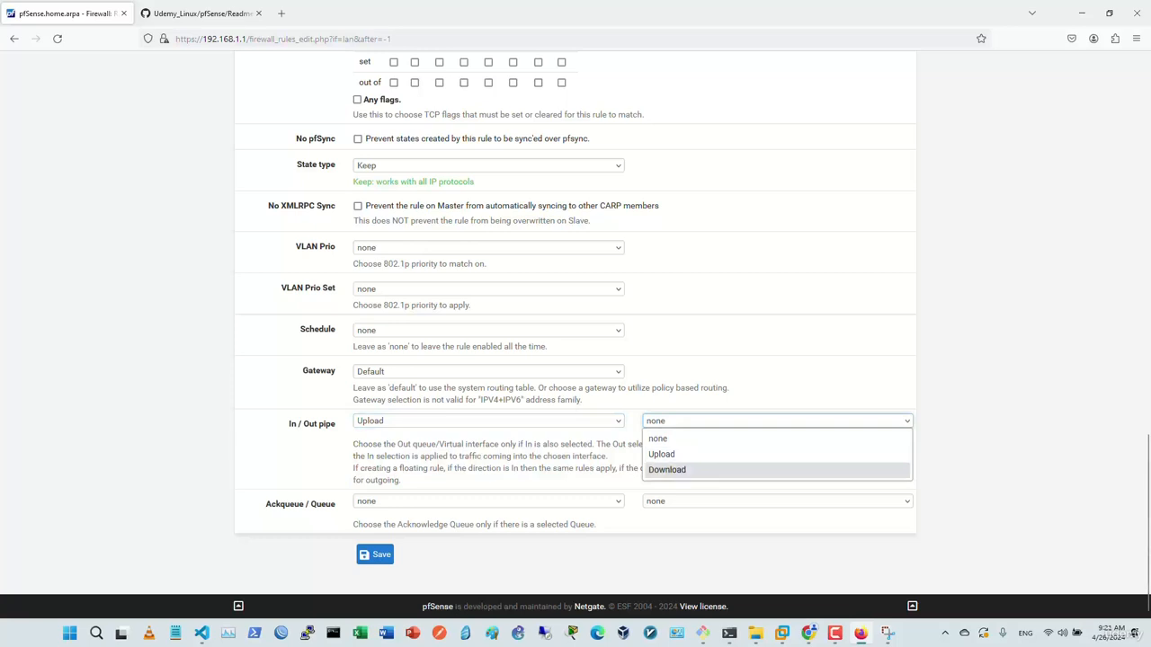
left_click(777, 469)
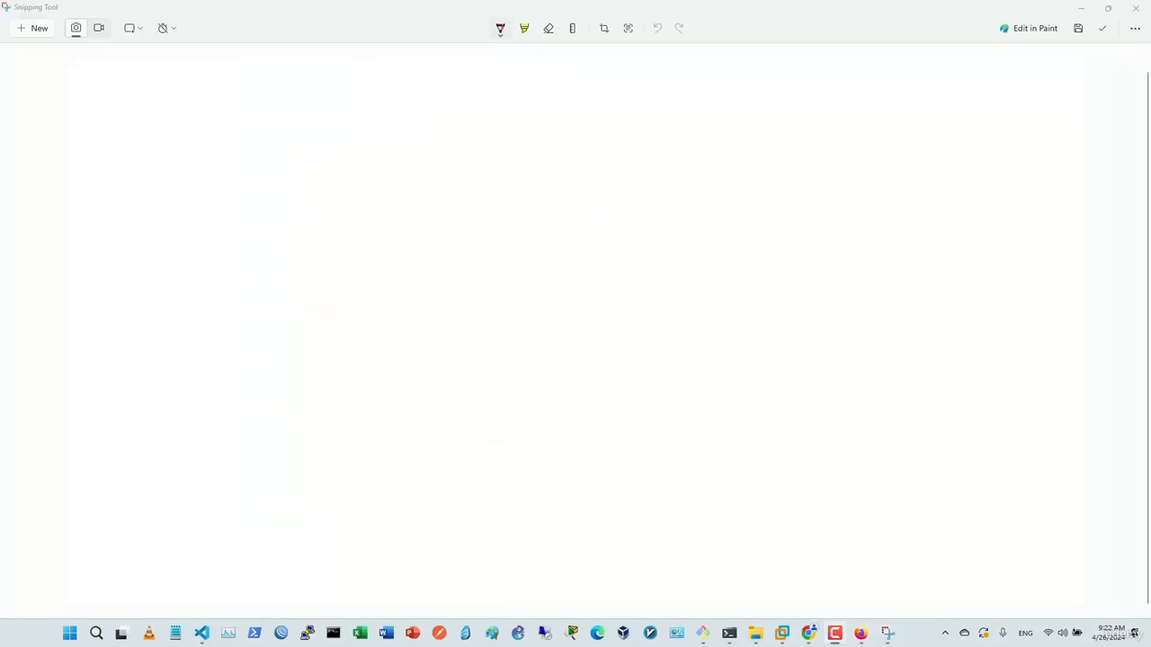
- Switch to Snipping Tool and sketch a cloud connected to a box labelled FW, with a LAN cloud connected below it
mouse_move(543, 92)
left_mouse_down()
mouse_move(510, 93)
mouse_move(542, 186)
mouse_move(597, 115)
mouse_move(529, 93)
left_mouse_up()
mouse_move(497, 258)
left_mouse_down()
mouse_move(563, 301)
mouse_move(494, 267)
mouse_move(525, 289)
mouse_move(556, 281)
mouse_move(539, 169)
mouse_move(560, 181)
left_mouse_up()
key("ctrl+z")
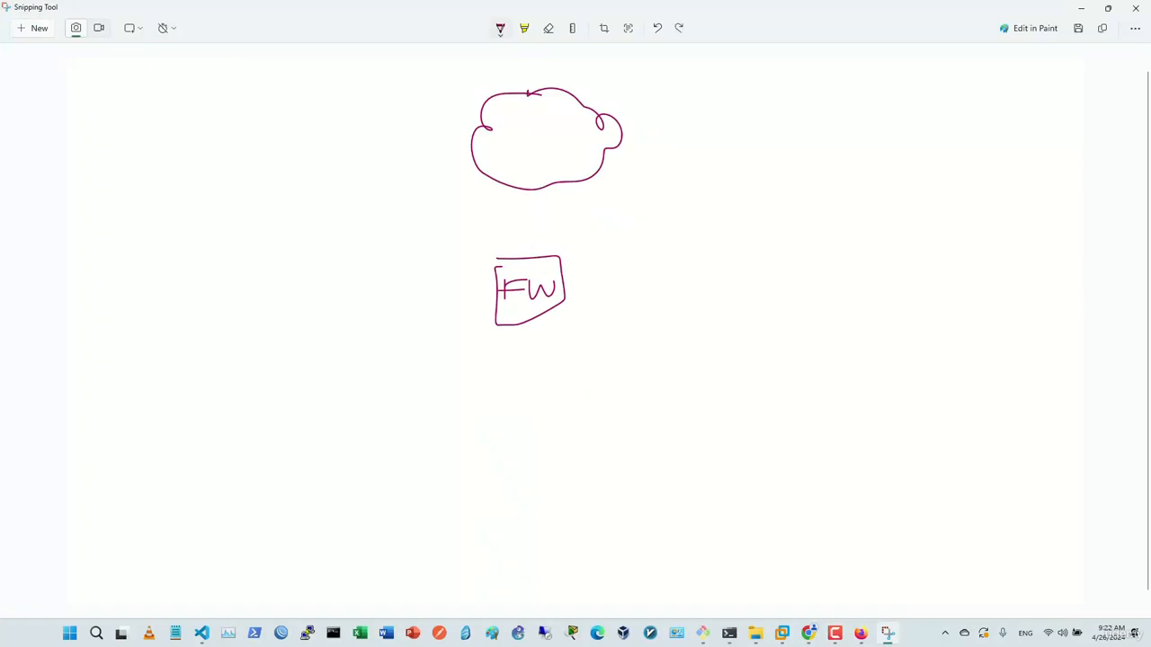
mouse_move(536, 252)
left_mouse_down()
mouse_move(545, 175)
mouse_move(539, 252)
left_mouse_up()
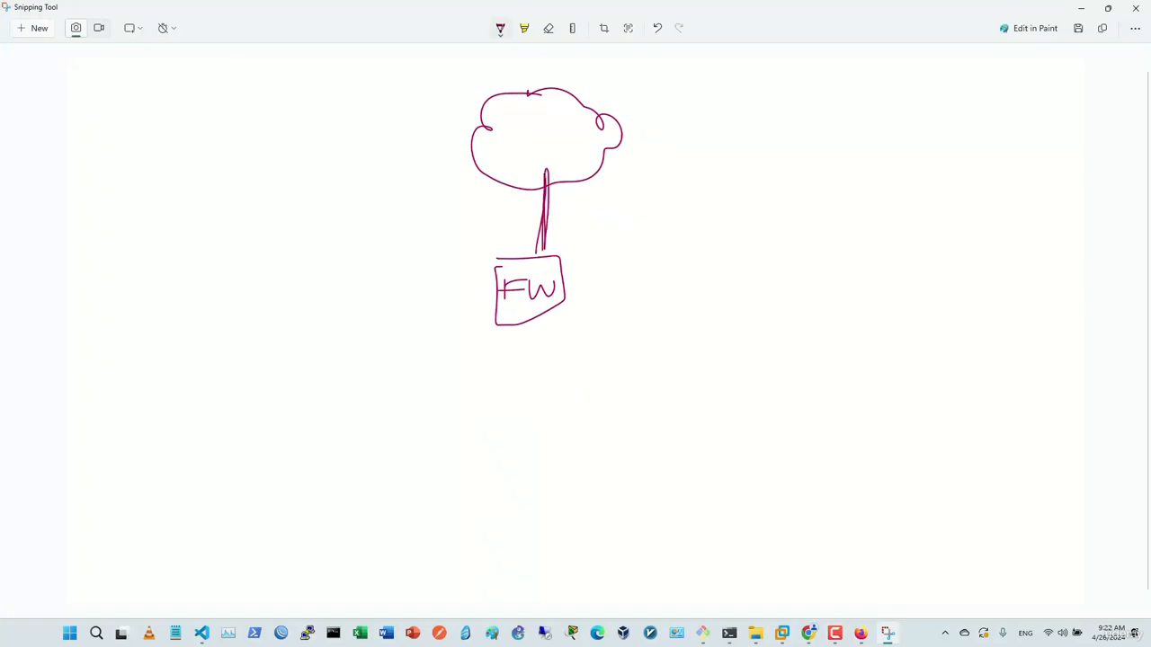
mouse_move(535, 320)
left_mouse_down()
mouse_move(531, 413)
mouse_move(431, 486)
mouse_move(500, 409)
mouse_move(502, 467)
mouse_move(543, 460)
mouse_move(574, 433)
left_mouse_up()
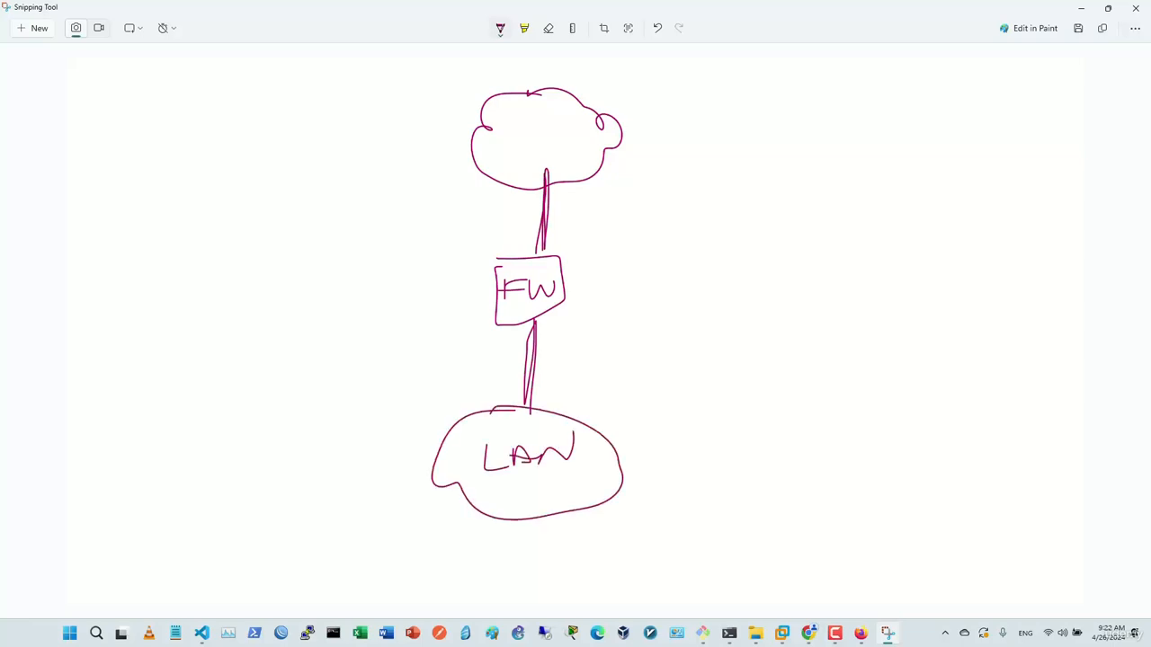
- Draw a client box marked U beside the LAN cloud, connect it to the LAN and label it C1
left_click_drag(437, 458, 397, 458)
mouse_move(329, 443)
left_mouse_down()
mouse_move(369, 442)
mouse_move(307, 491)
mouse_move(330, 444)
left_mouse_up()
mouse_move(339, 466)
left_mouse_down()
mouse_move(339, 484)
mouse_move(354, 467)
left_mouse_up()
left_click_drag(356, 418, 357, 424)
left_click_drag(379, 402, 378, 440)
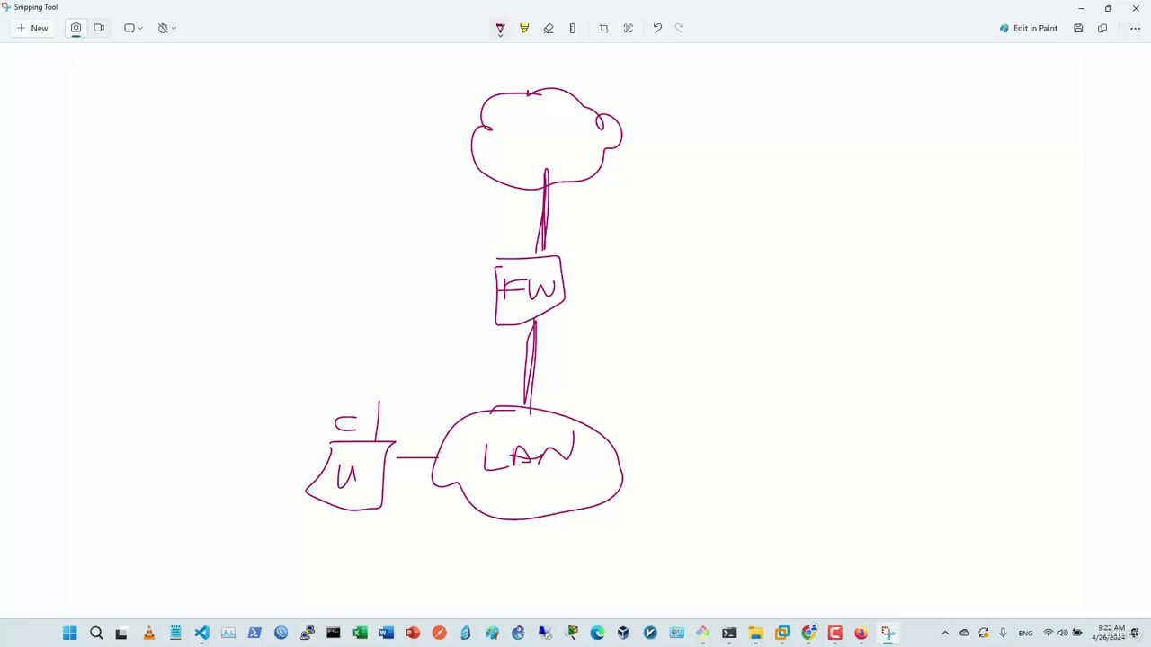
- Label the upper cloud Int and write 1mbps beside it
mouse_move(517, 123)
left_mouse_down()
mouse_move(518, 145)
mouse_move(527, 127)
mouse_move(521, 145)
left_mouse_up()
left_click_drag(527, 149, 548, 150)
left_click_drag(540, 137, 554, 135)
mouse_move(640, 161)
left_mouse_down()
mouse_move(641, 179)
mouse_move(706, 179)
left_mouse_up()
mouse_move(702, 178)
left_mouse_down()
mouse_move(716, 173)
mouse_move(723, 208)
left_mouse_up()
mouse_move(711, 175)
left_mouse_down()
mouse_move(736, 169)
mouse_move(760, 188)
left_mouse_up()
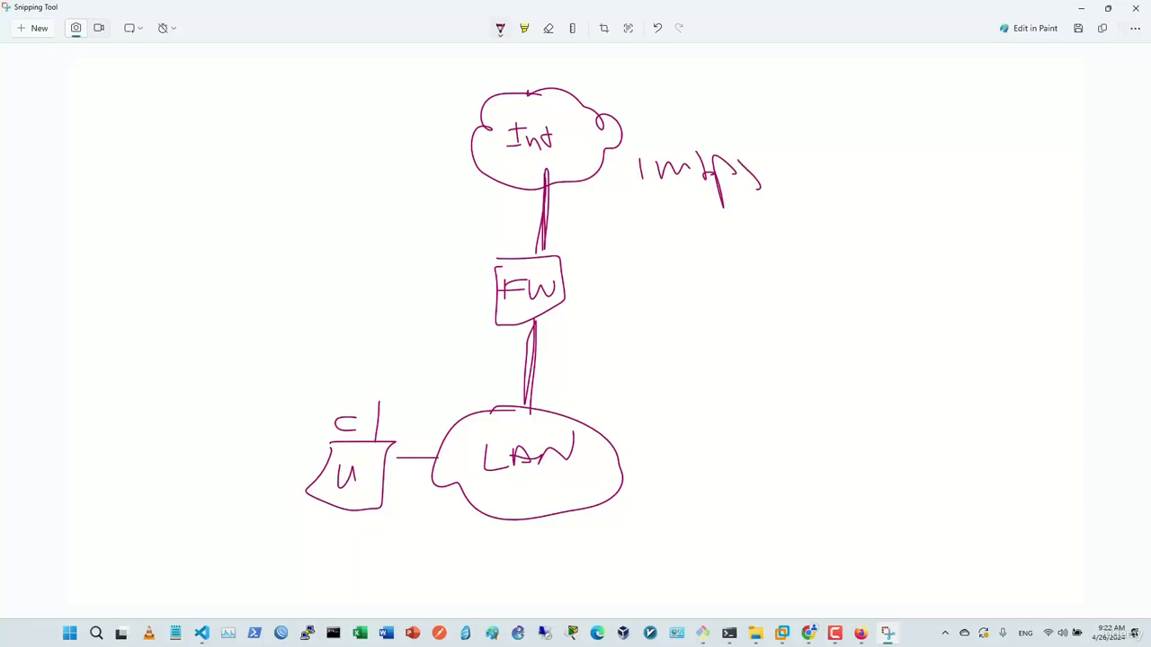
- Add an arrowhead from the LAN into the firewall, label it In, and draw an arrow leading away from that label
left_click(861, 634)
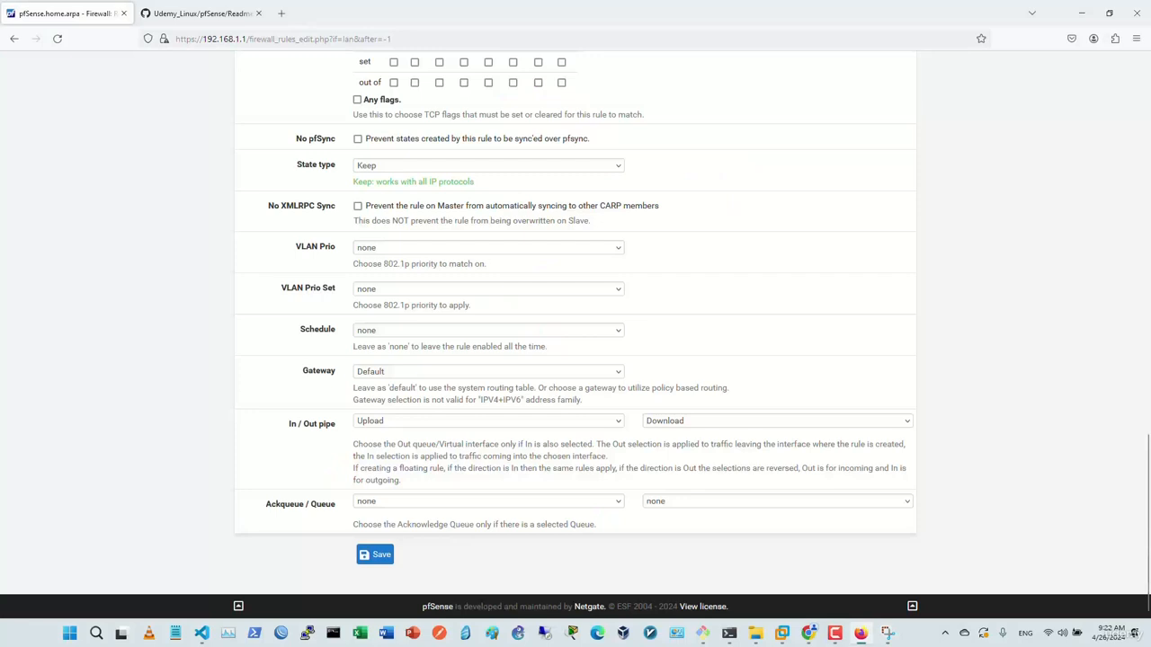
left_click(887, 634)
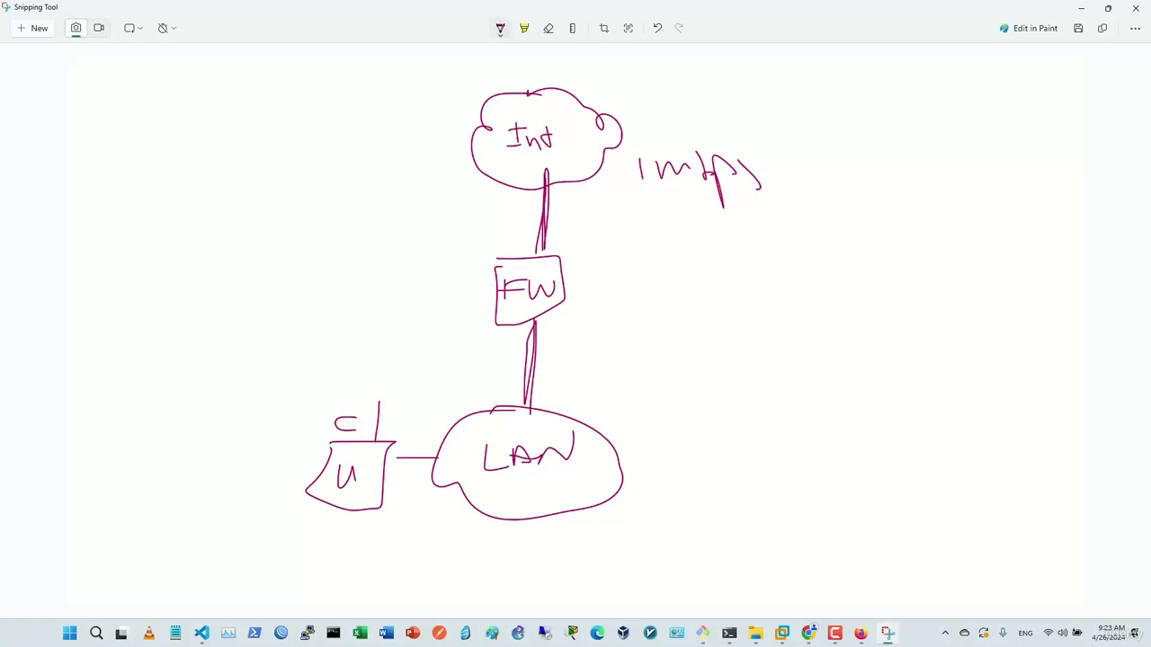
left_click_drag(451, 322, 457, 343)
mouse_move(464, 331)
left_mouse_down()
mouse_move(525, 343)
mouse_move(557, 333)
left_mouse_up()
mouse_move(452, 304)
left_mouse_down()
mouse_move(369, 290)
mouse_move(367, 300)
left_mouse_up()
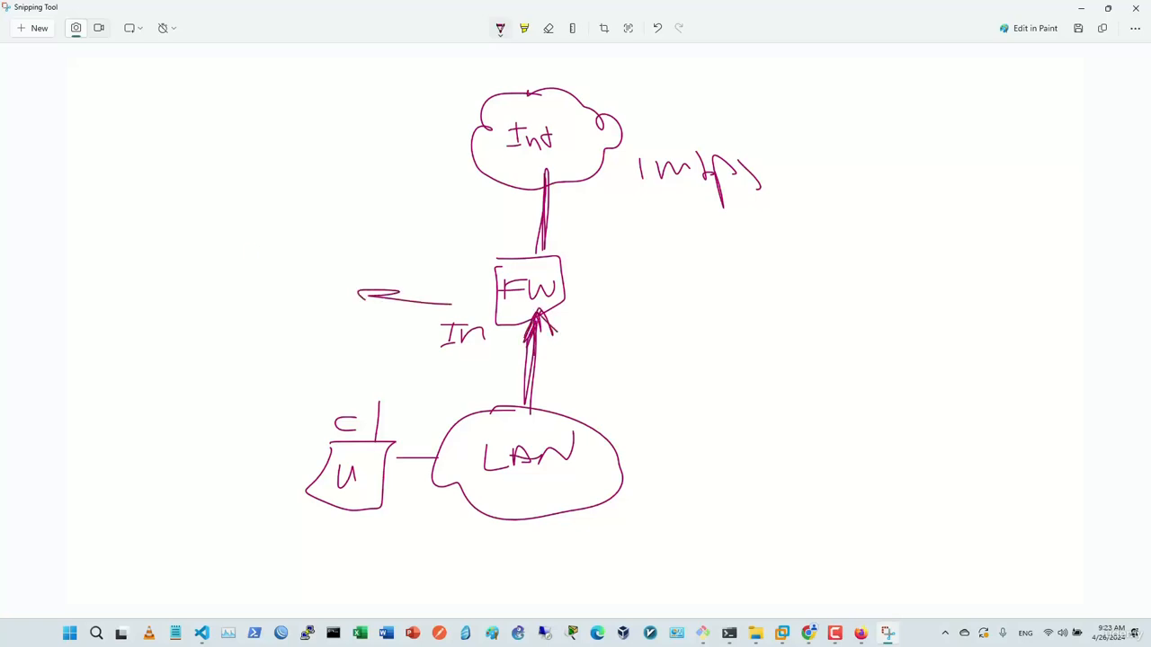
- Write an underlined "upload" at the tip of the In arrow and note the 1 Mbps limit above it
left_click_drag(258, 248, 293, 274)
mouse_move(298, 257)
left_mouse_down()
mouse_move(305, 276)
mouse_move(333, 262)
left_mouse_up()
mouse_move(345, 234)
left_mouse_down()
mouse_move(345, 258)
mouse_move(442, 248)
left_mouse_up()
left_click_drag(272, 289, 360, 288)
mouse_move(274, 152)
left_mouse_down()
mouse_move(279, 176)
mouse_move(336, 178)
left_mouse_up()
left_click_drag(353, 171, 355, 183)
left_click_drag(371, 144, 386, 206)
left_click_drag(372, 153, 401, 168)
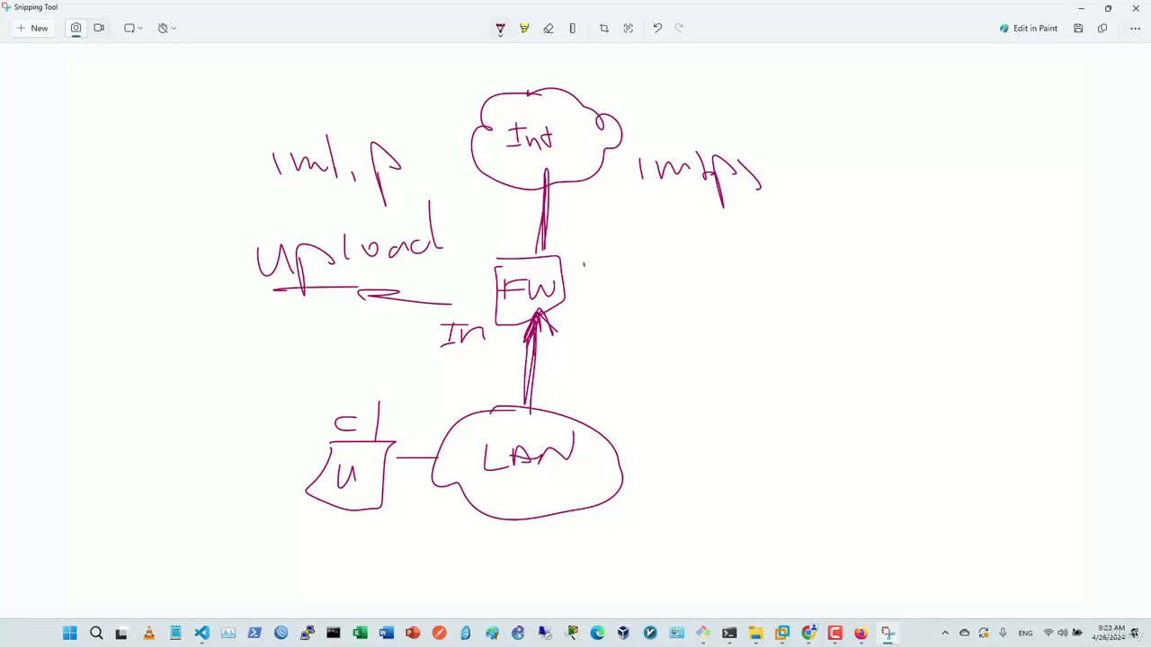
- Draw an arrow from the firewall toward the LAN, label it out, and write Download with a 1 Mbps limit beside it
left_click_drag(583, 266, 577, 345)
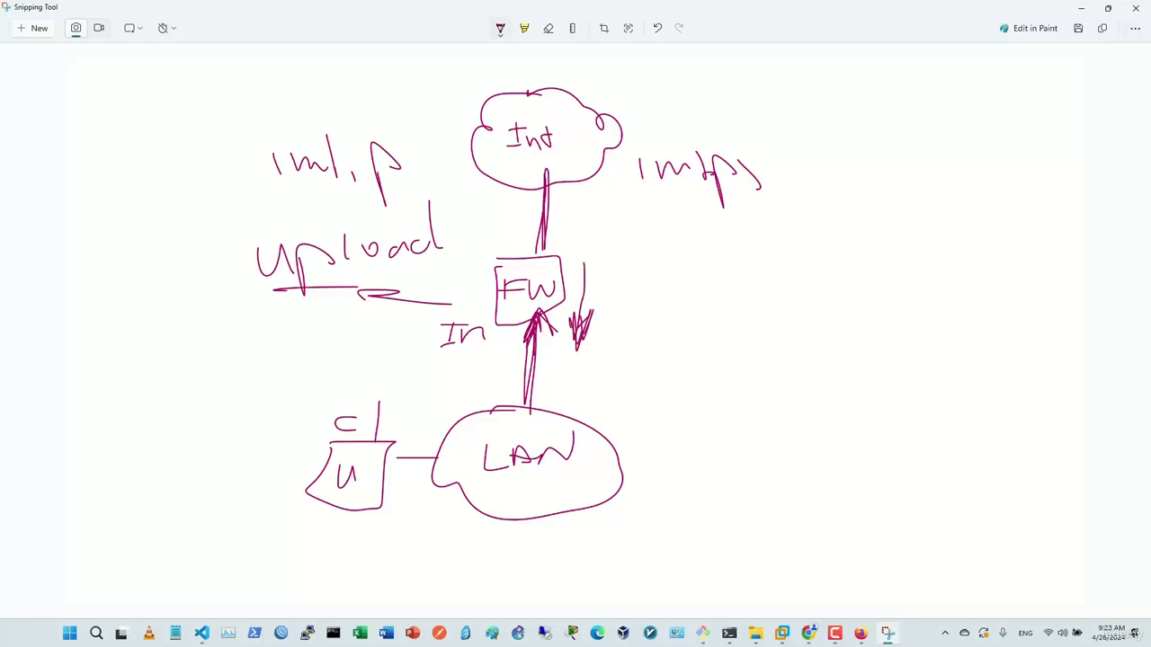
left_click_drag(635, 320, 688, 338)
left_click_drag(694, 297, 705, 332)
left_click_drag(680, 310, 710, 307)
mouse_move(748, 342)
left_mouse_down()
mouse_move(836, 376)
mouse_move(923, 387)
mouse_move(975, 361)
left_mouse_up()
mouse_move(836, 446)
left_mouse_down()
mouse_move(809, 464)
mouse_move(853, 455)
left_mouse_up()
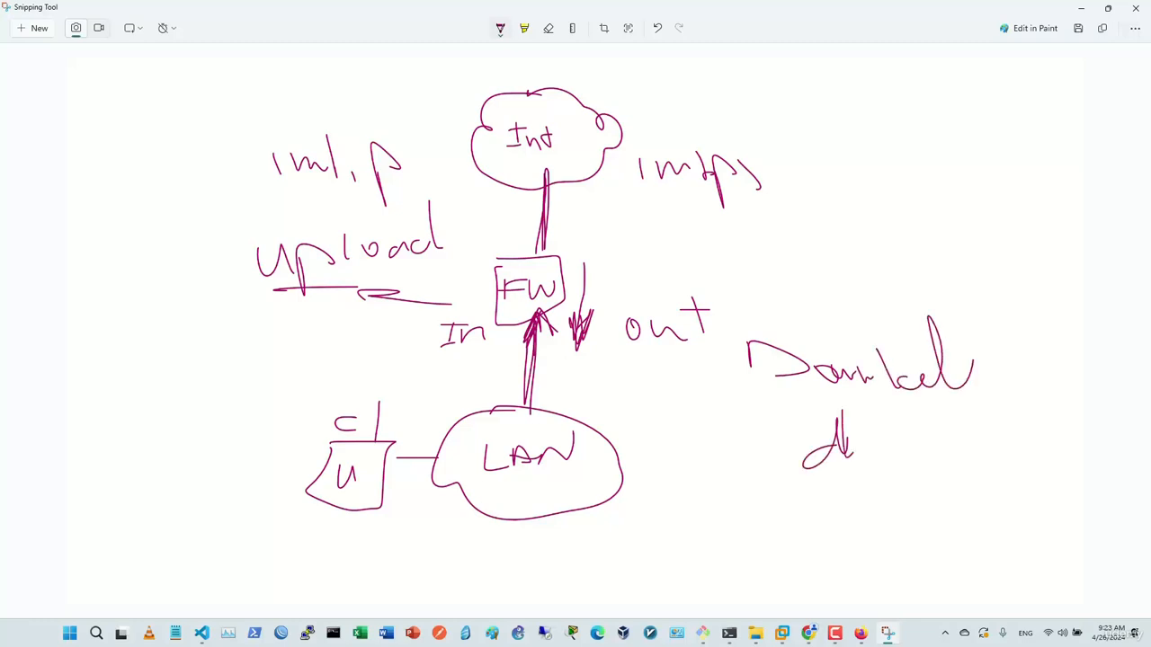
mouse_move(899, 424)
left_mouse_down()
mouse_move(899, 455)
mouse_move(967, 441)
mouse_move(996, 482)
left_mouse_up()
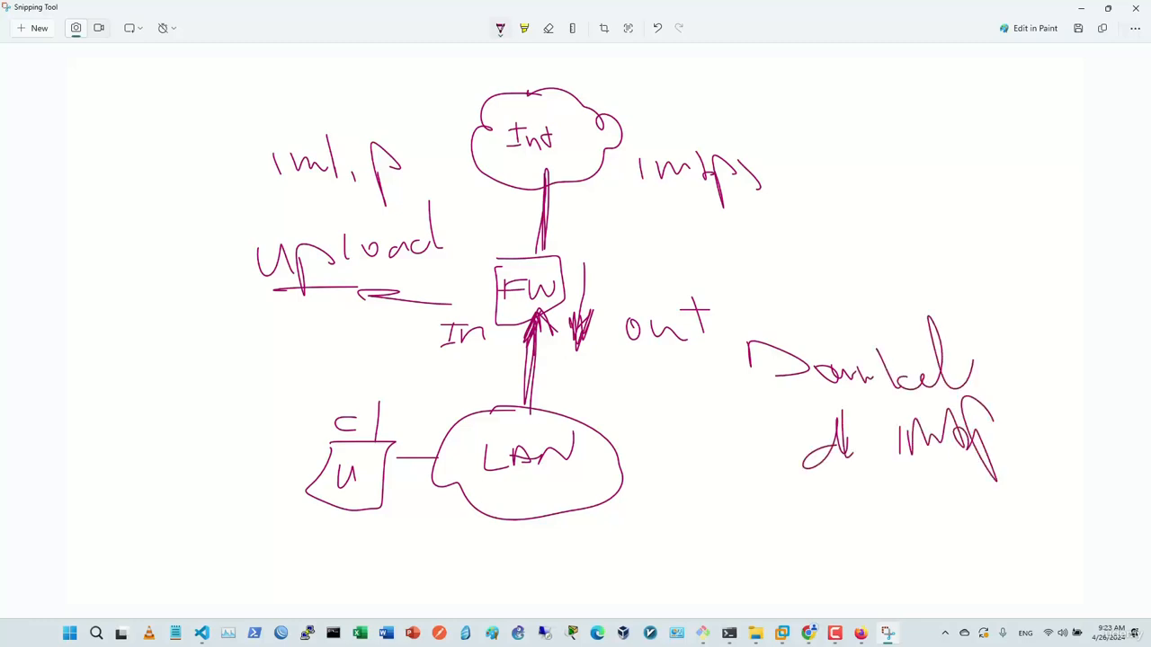
left_click_drag(993, 420, 997, 440)
- Return to the pfSense rule in the browser, review its In / Out pipe choices and save the rule
key("alt+Tab")
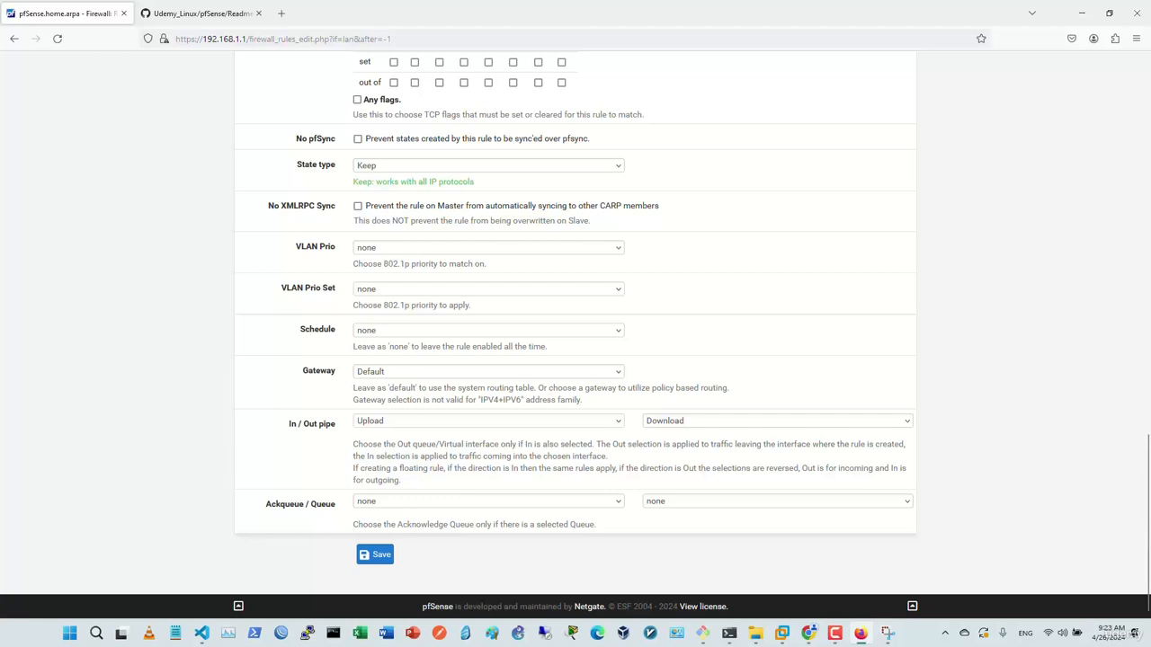
left_click(488, 420)
left_click(488, 421)
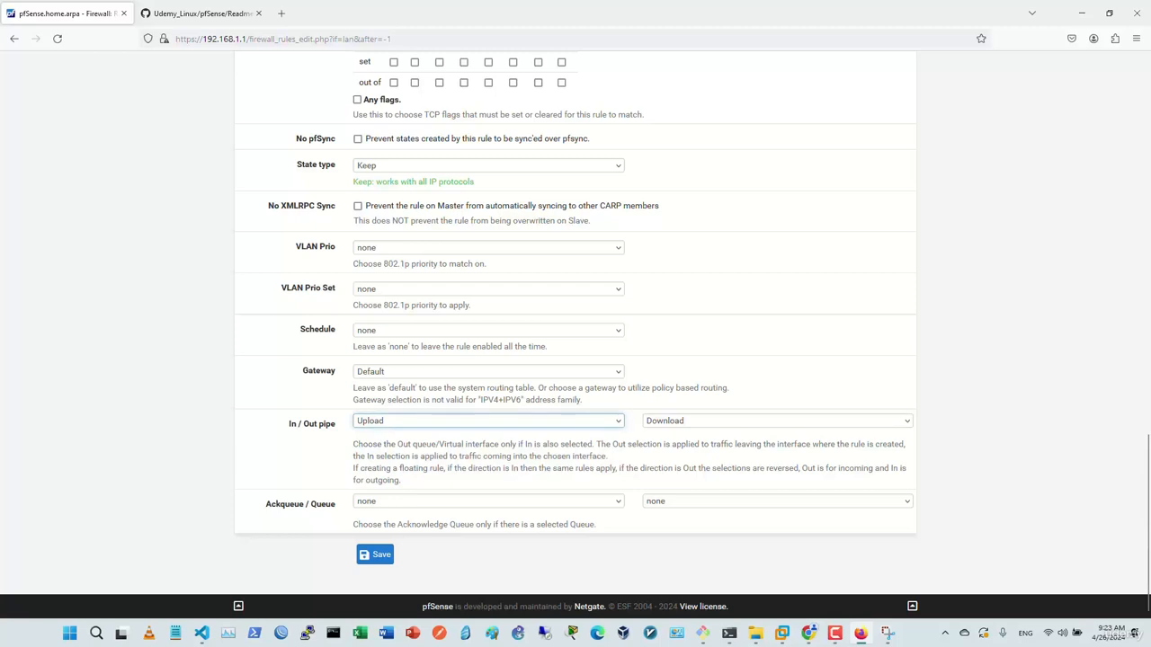
left_click(777, 421)
left_click(777, 421)
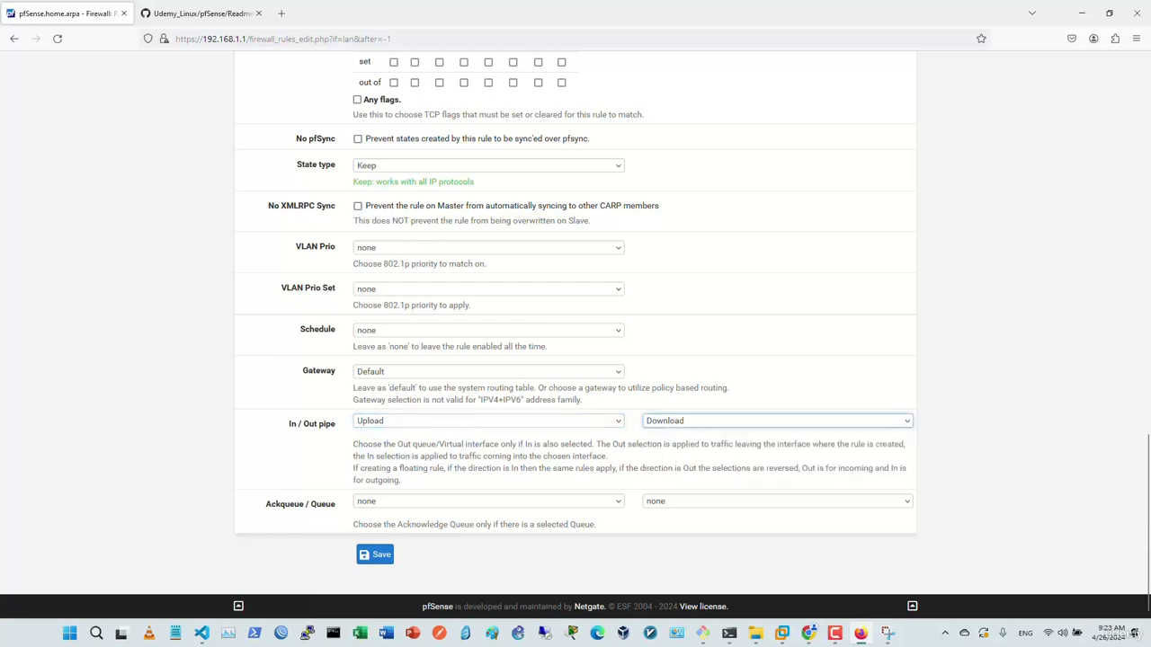
left_click(375, 554)
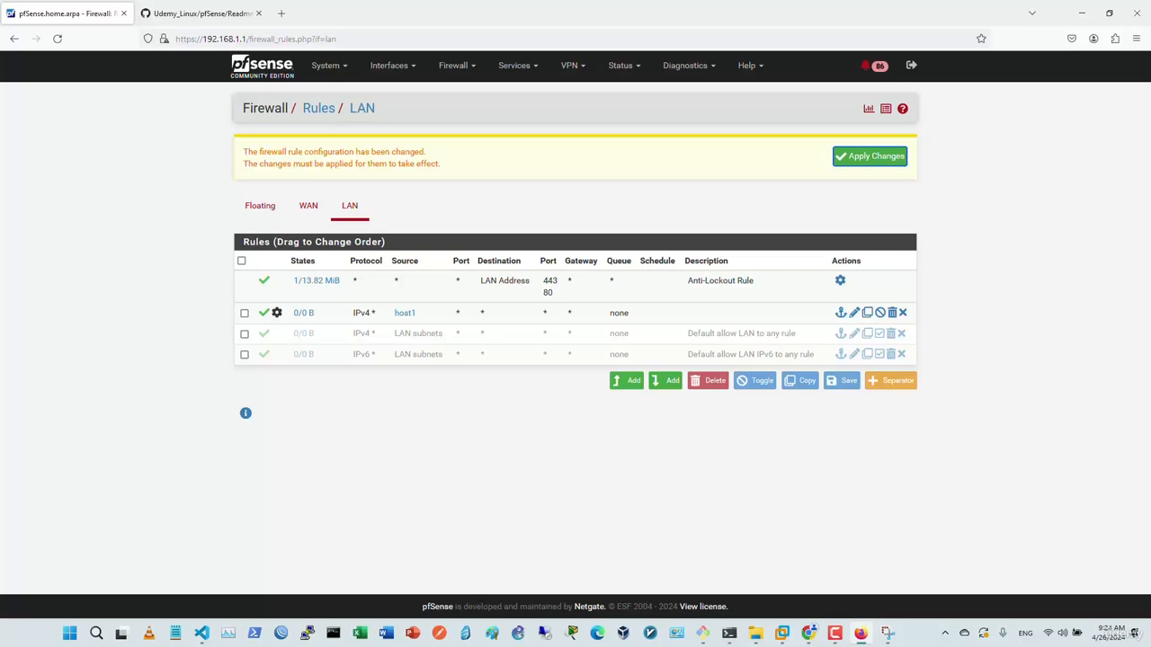
- Switch to the ubuntu_test1 virtual machine in VMware Workstation, open Firefox and search for "download ubuntu"
key("alt+Tab")
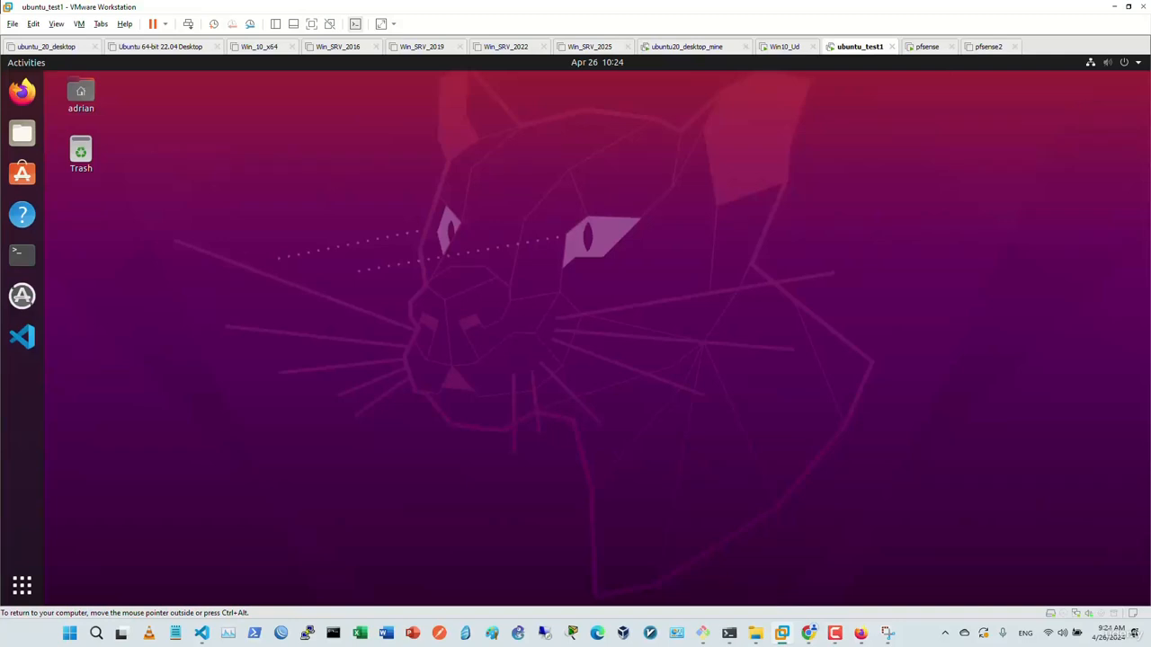
left_click(22, 90)
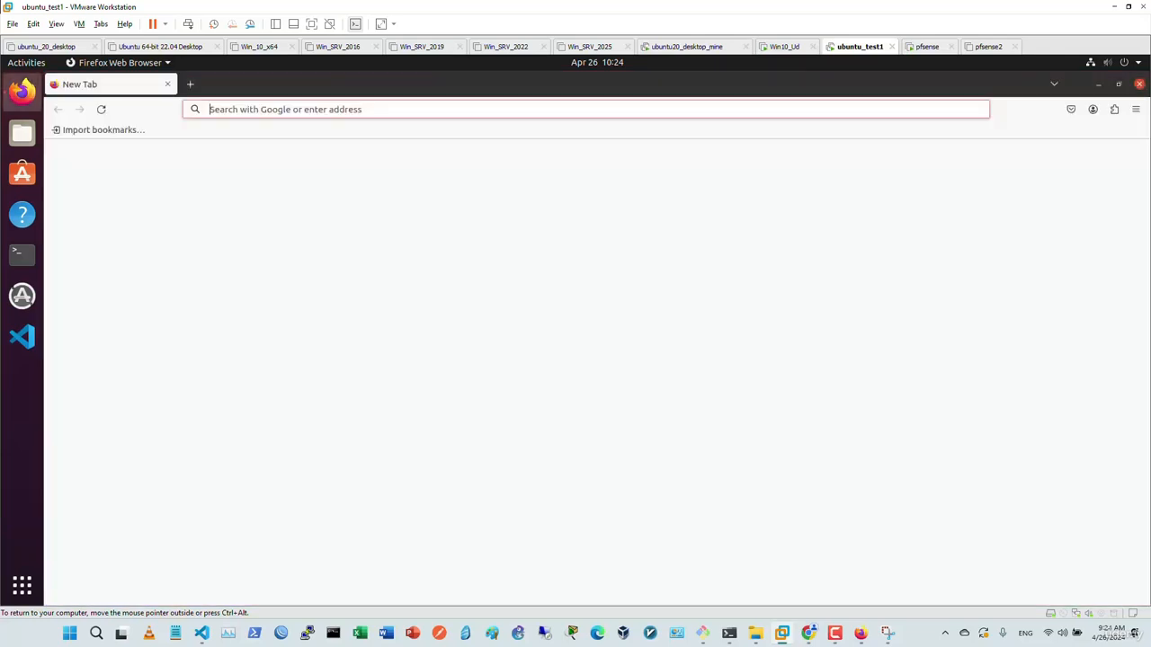
type("downloa")
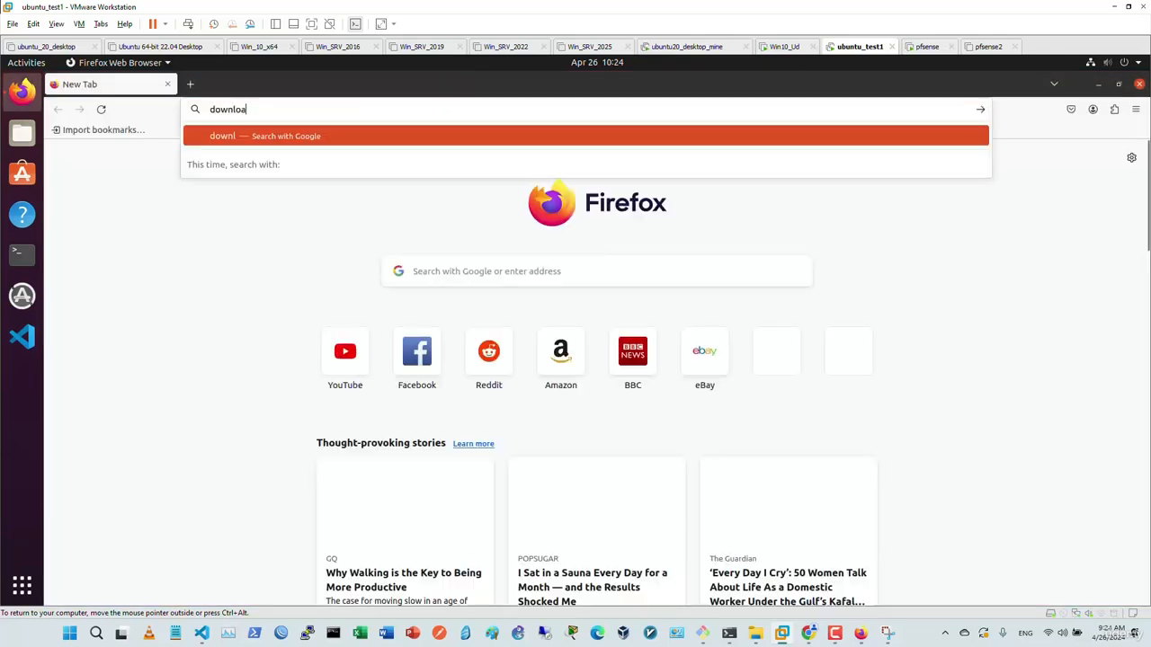
type("d ubuntu")
key("Return")
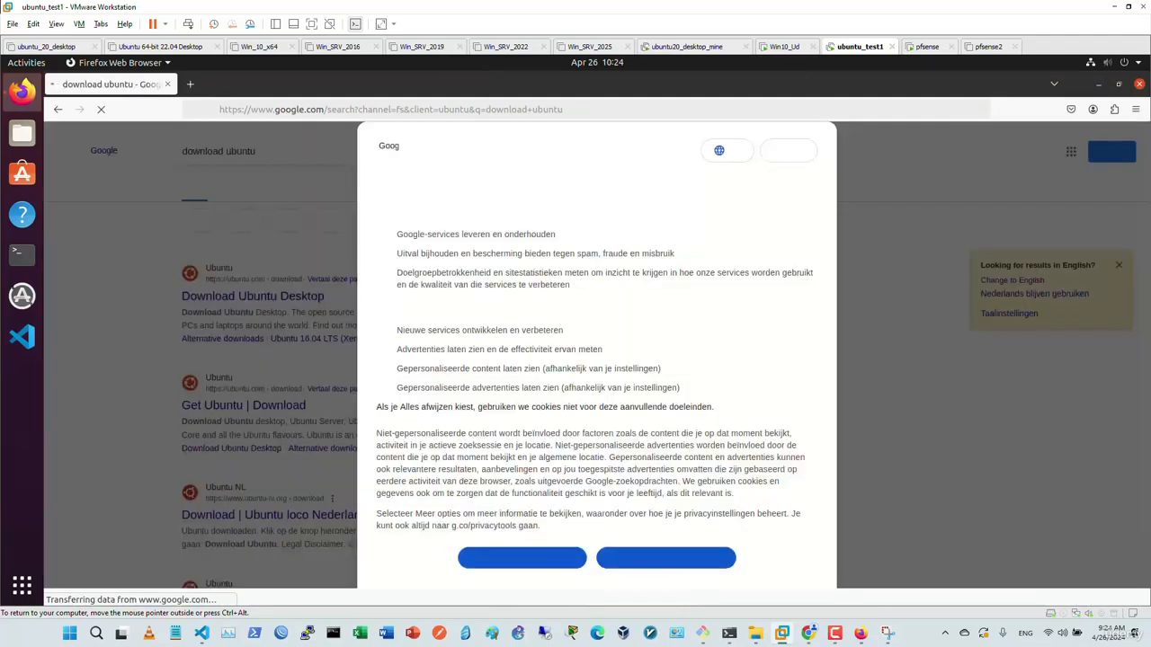
- Accept the cookie prompts, start the Ubuntu Desktop 24.04 LTS download from ubuntu.com and show all downloads
left_click(666, 559)
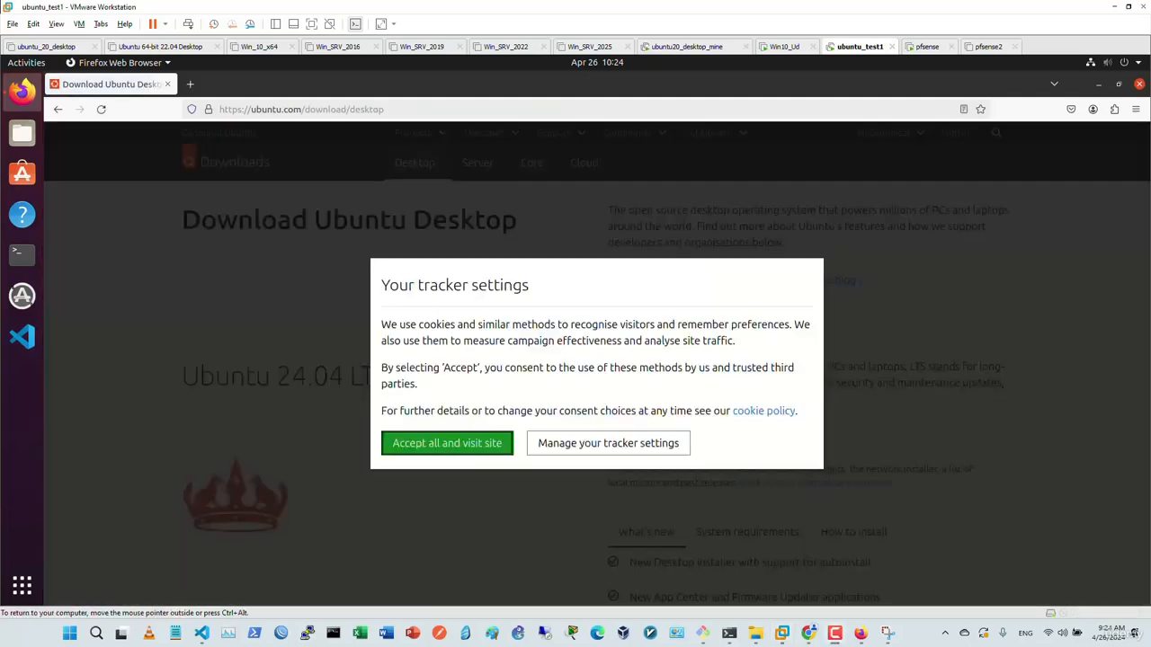
left_click(447, 443)
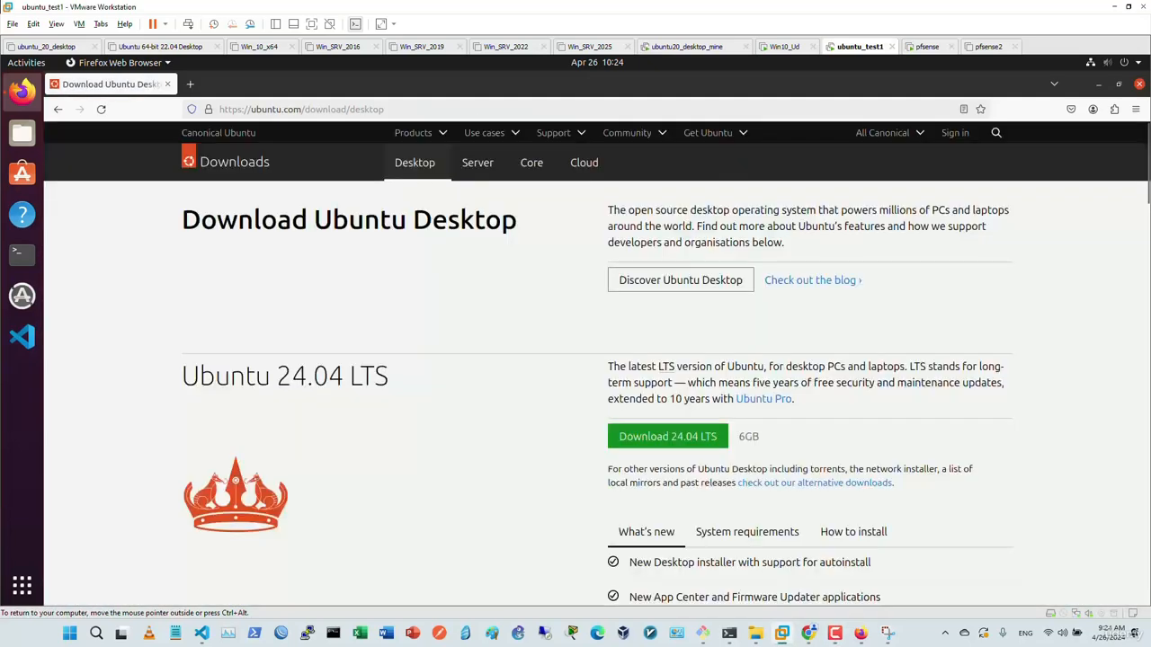
left_click(667, 436)
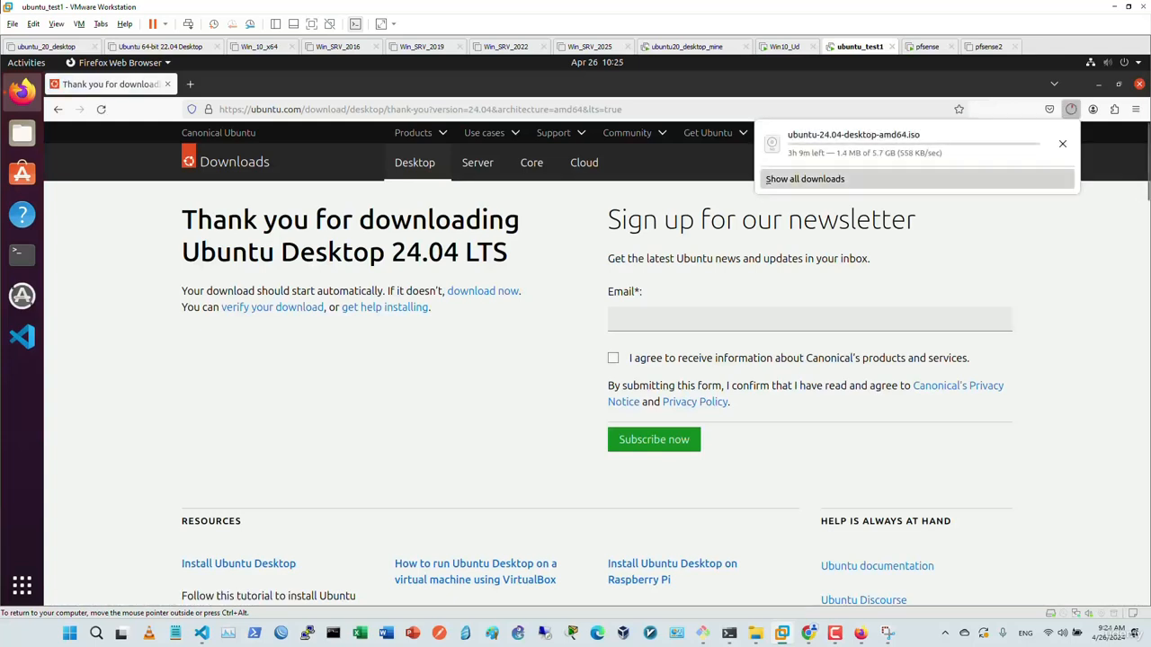
left_click(804, 179)
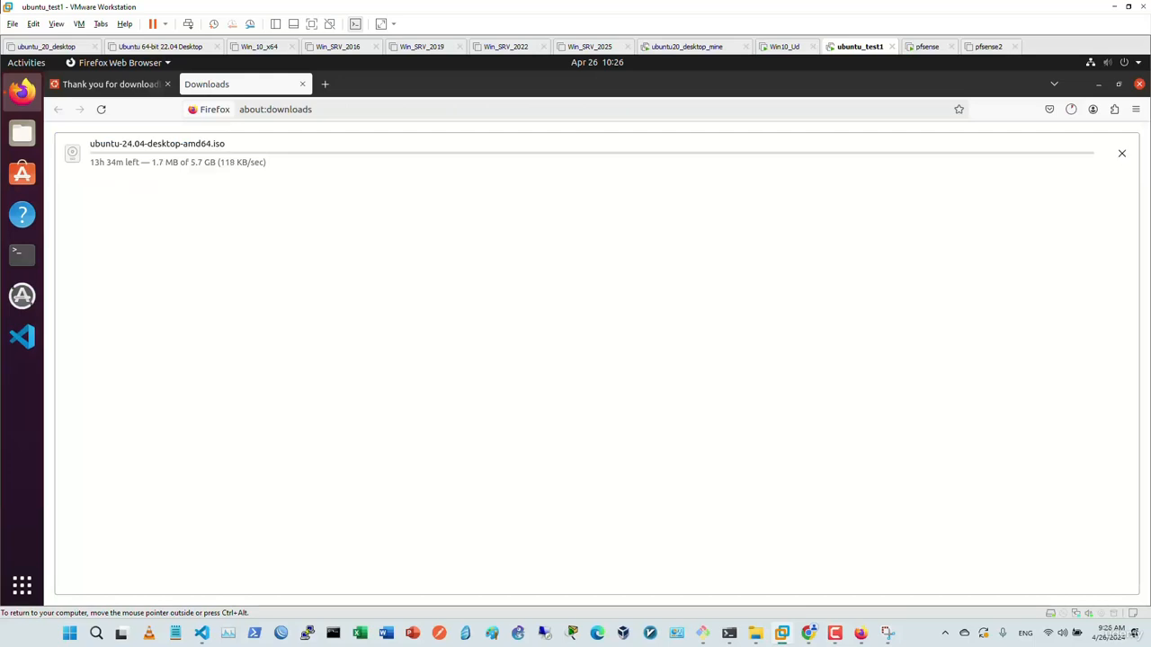
left_click(596, 154)
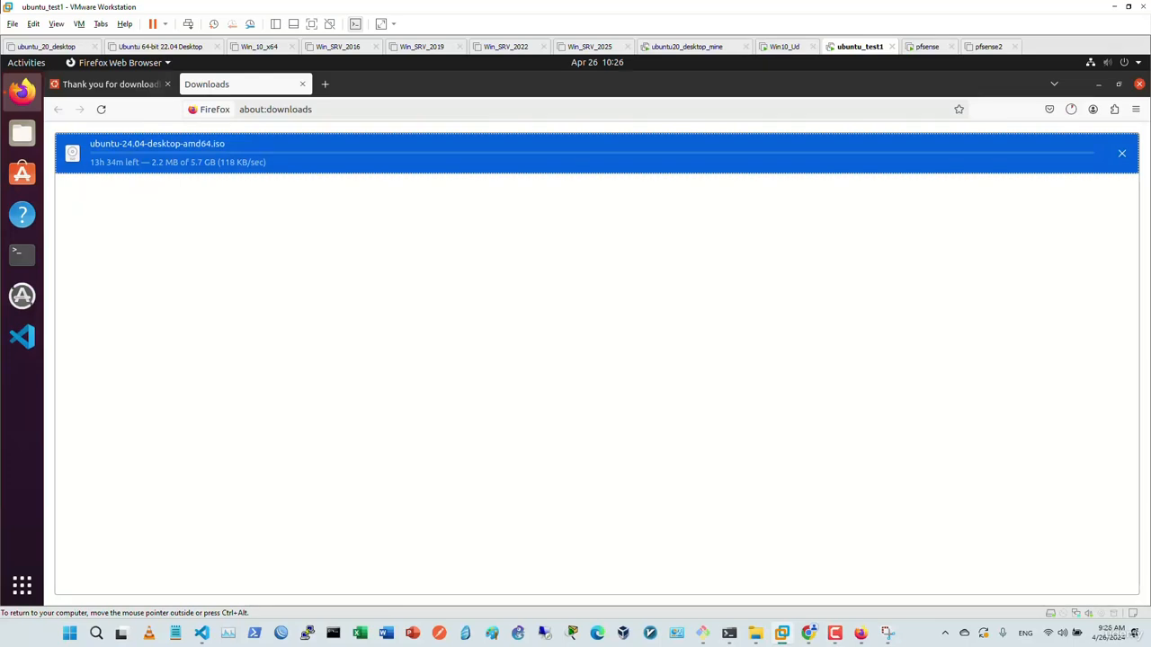
- Open a maximized terminal in the Ubuntu VM, run "sudo apt install iftop -y" and enter the account password
left_click(22, 255)
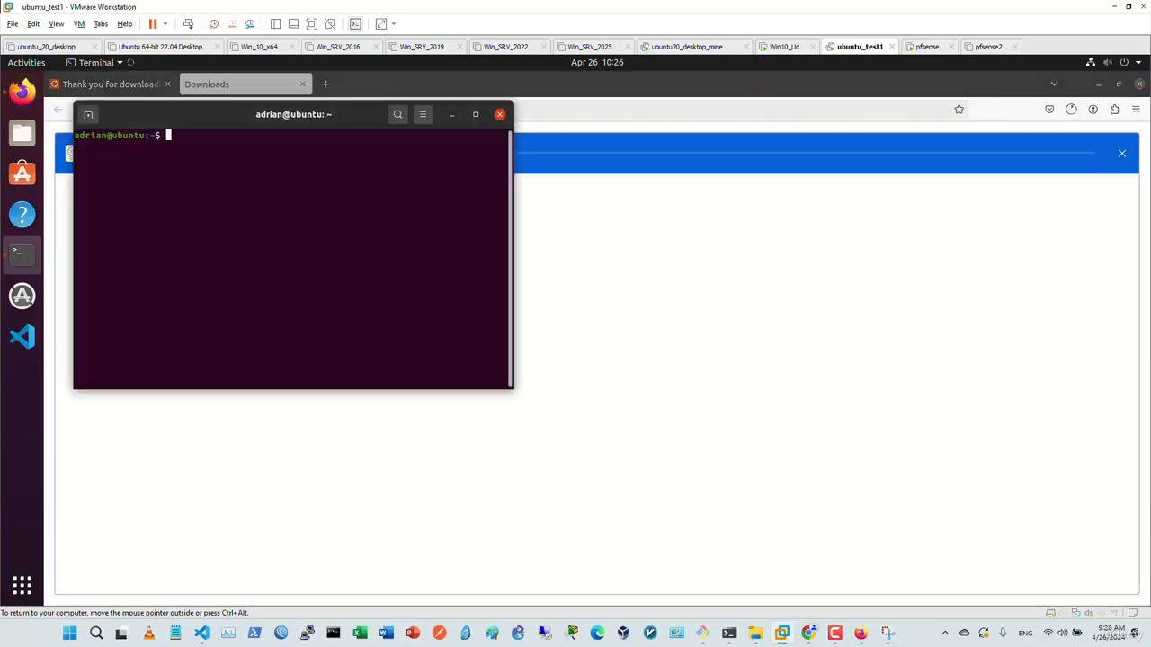
double_click(293, 114)
type("sudo")
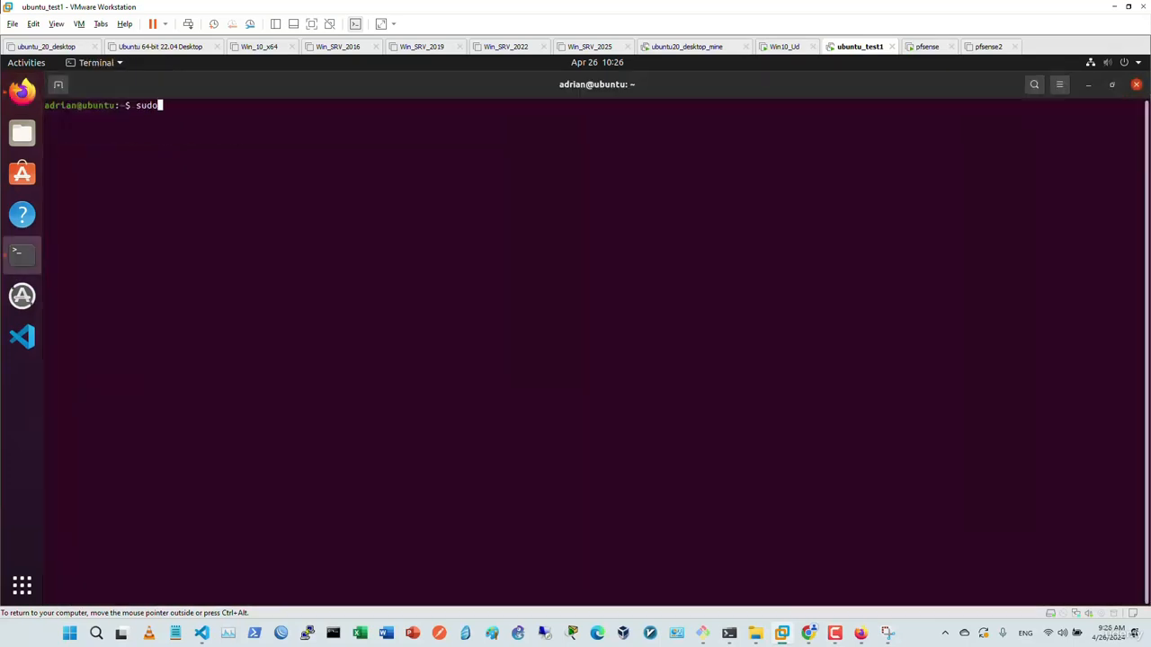
type(" apt install iftop -y")
key("Return")
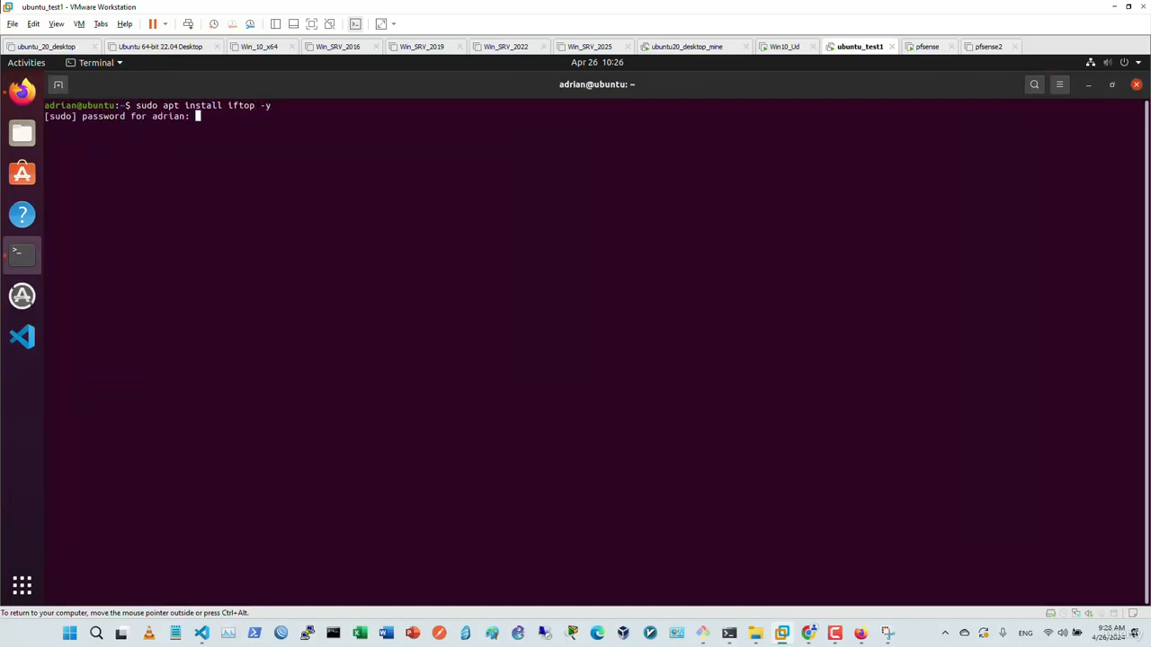
key("Return")
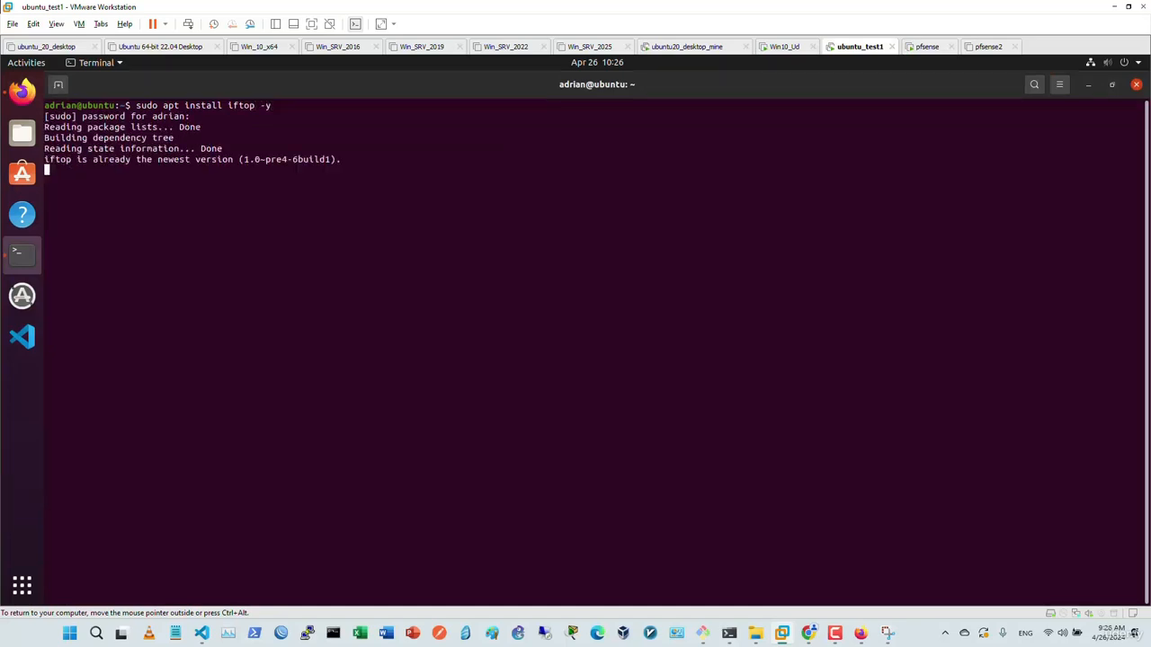
- Run "sudo iftop" with host name resolution turned off to monitor the VM's bandwidth during the download
type("sudo i")
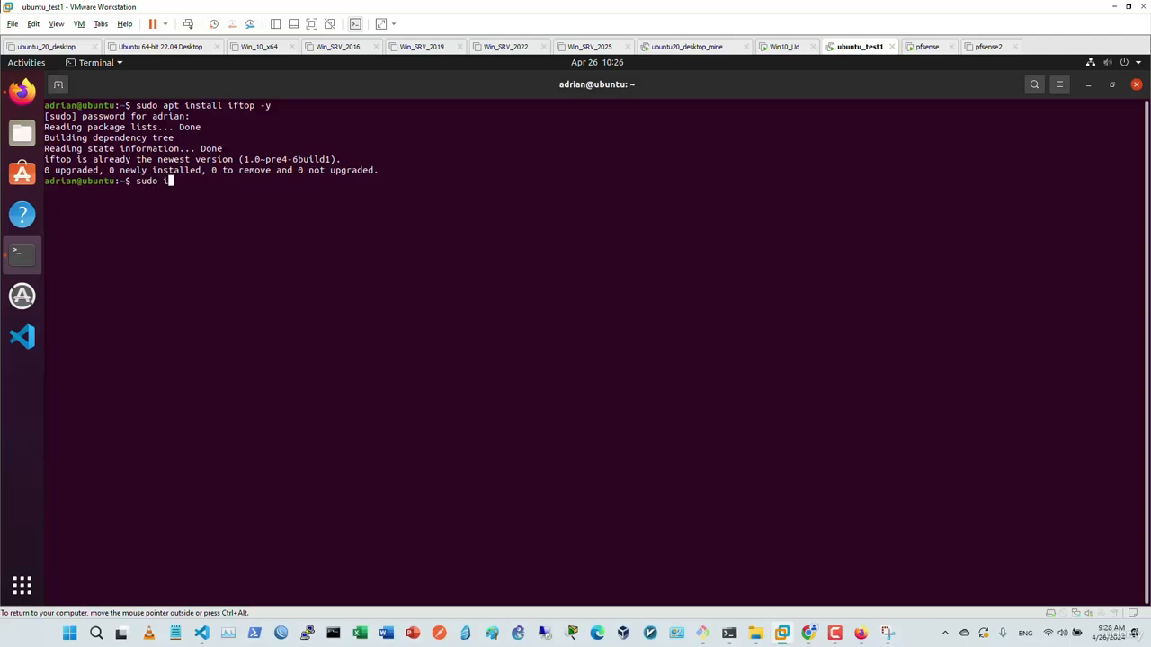
type("ftop")
key("Return")
key("n")
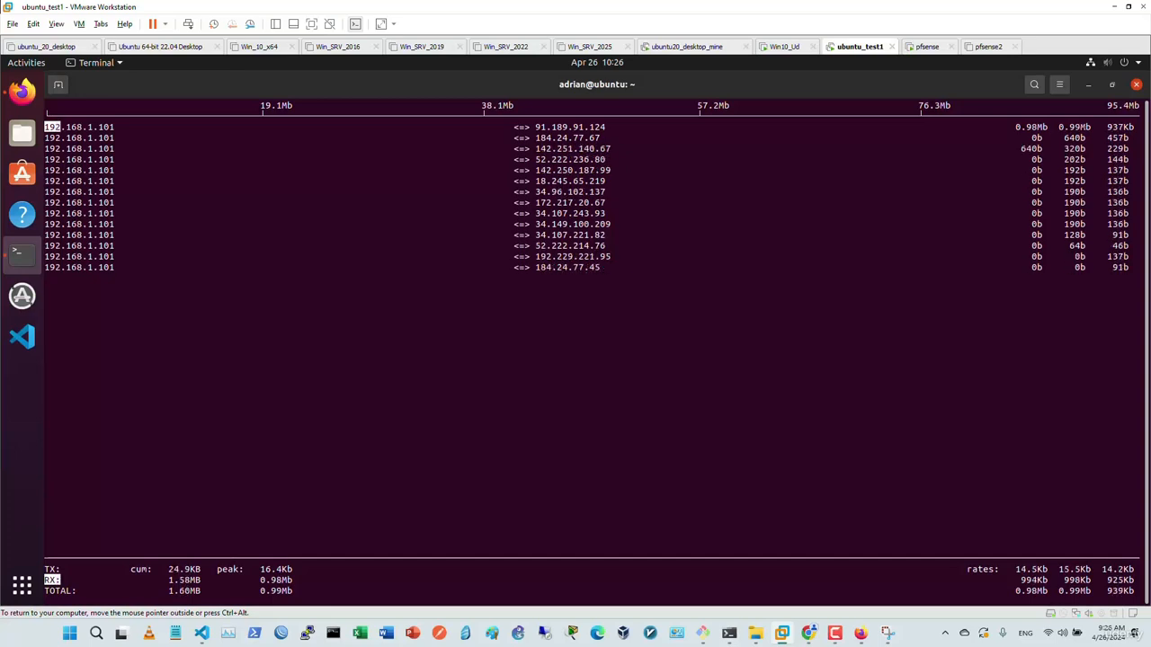
- Switch to pfSense in the host's Firefox, disable the host1 limiter rule on LAN and apply the changes
left_click(861, 633)
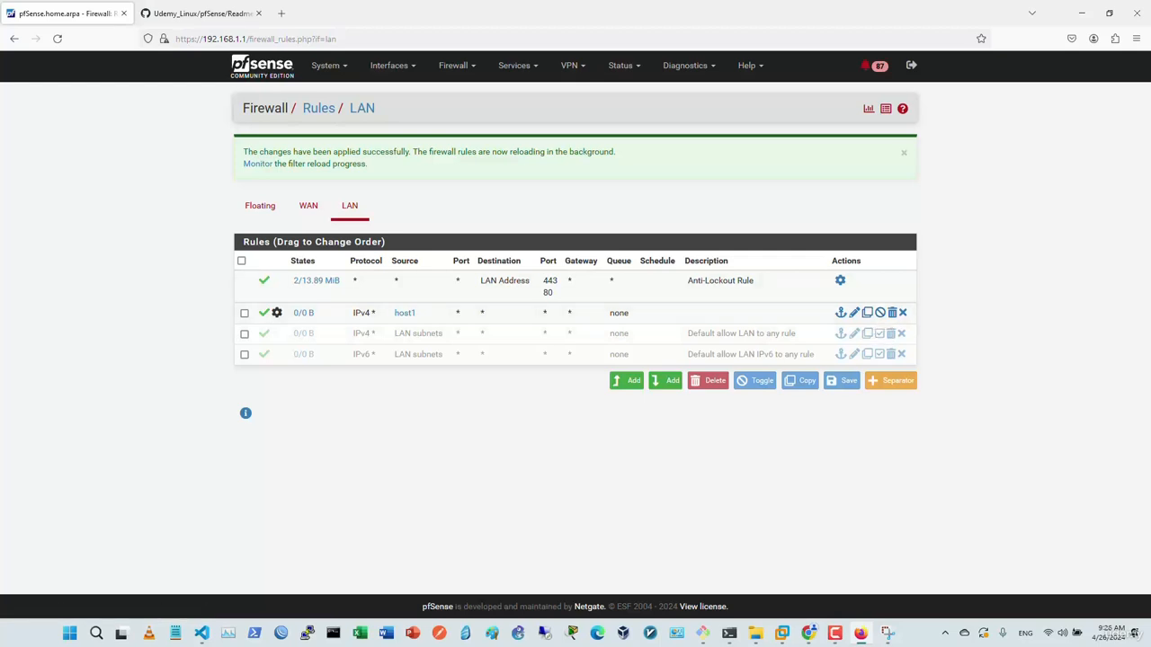
left_click(881, 312)
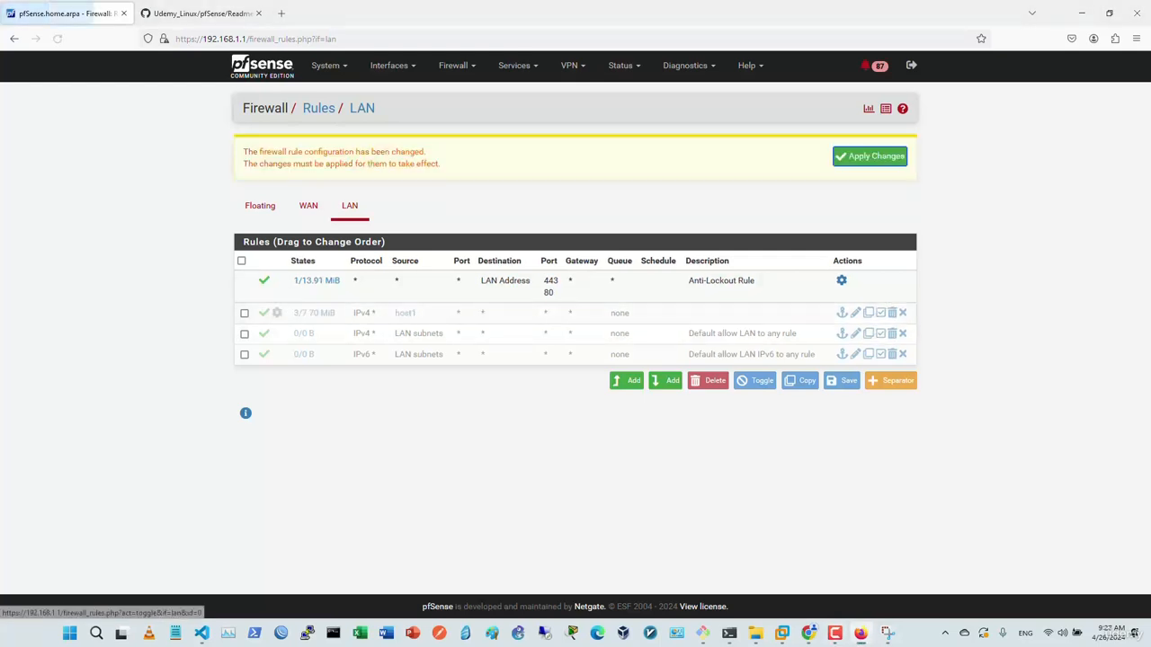
left_click(870, 157)
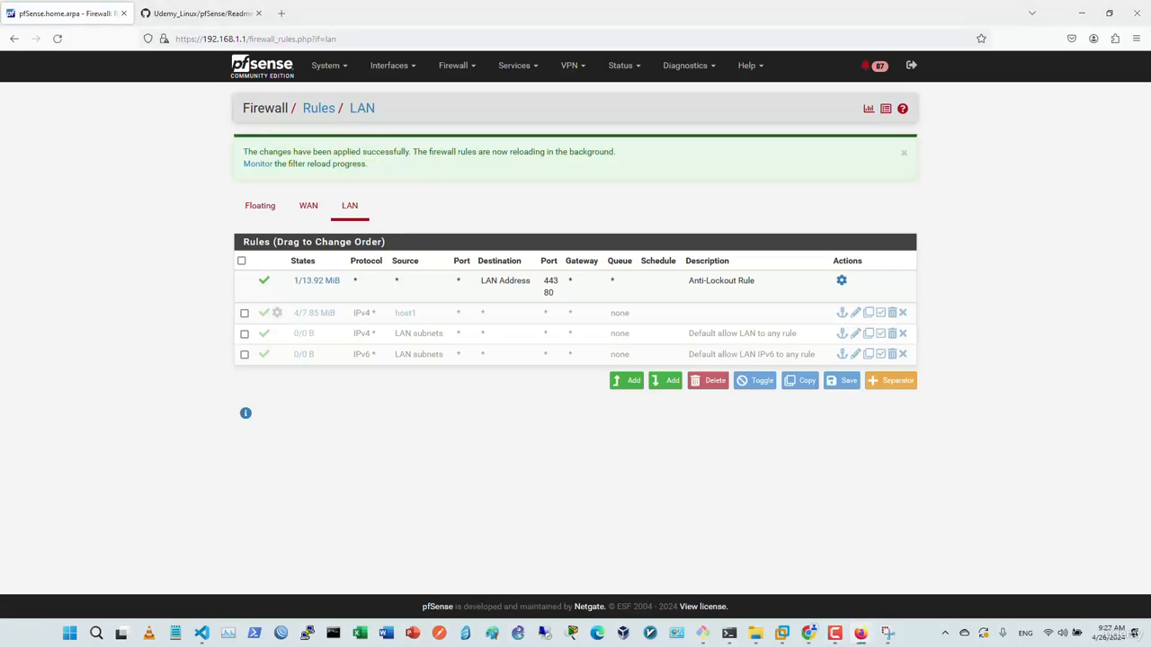
- Add an IPv4 TCP pass rule at the top of the LAN rules with alias host1 as source, save and apply it
left_click(627, 381)
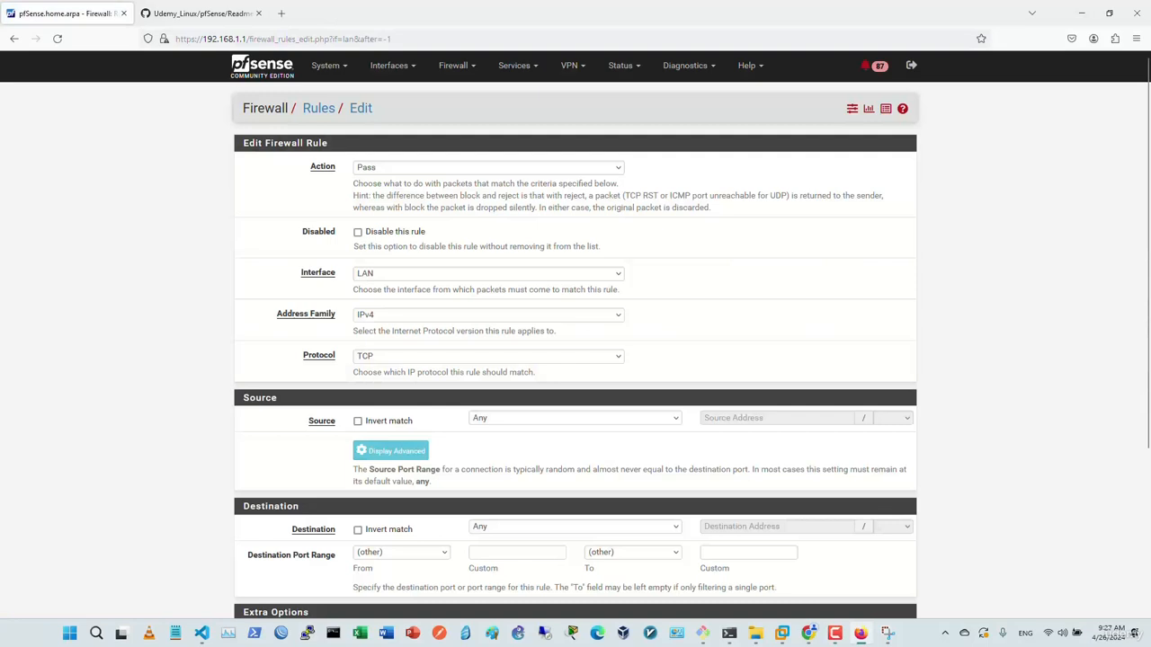
left_click(576, 418)
left_click(543, 451)
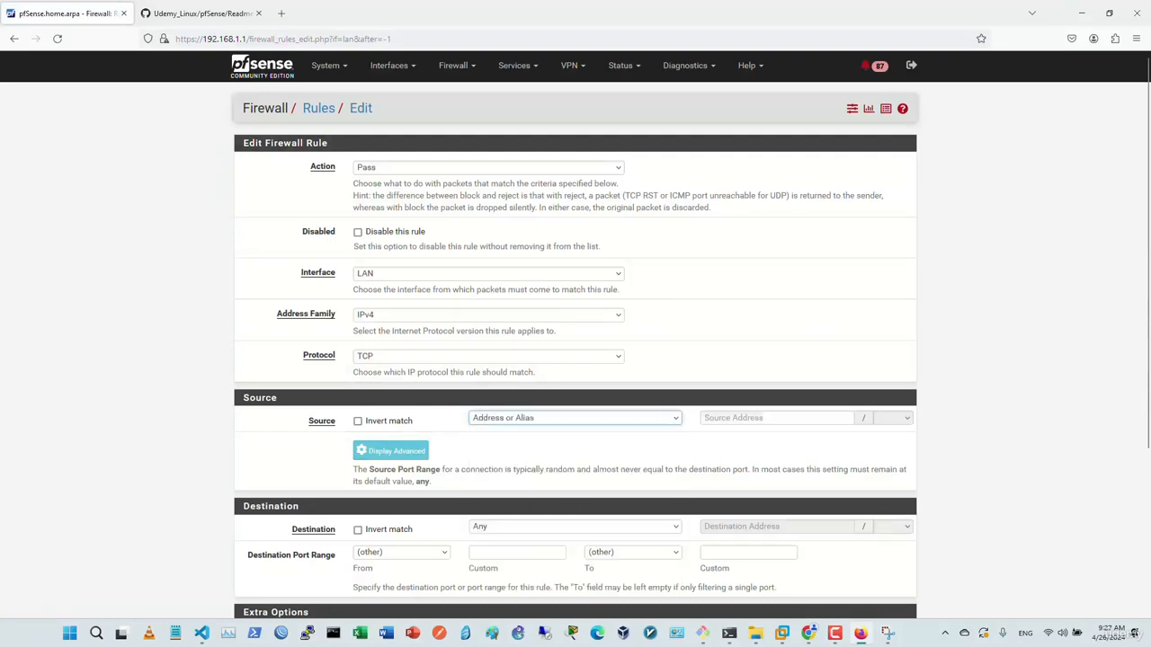
left_click(777, 418)
type("host1")
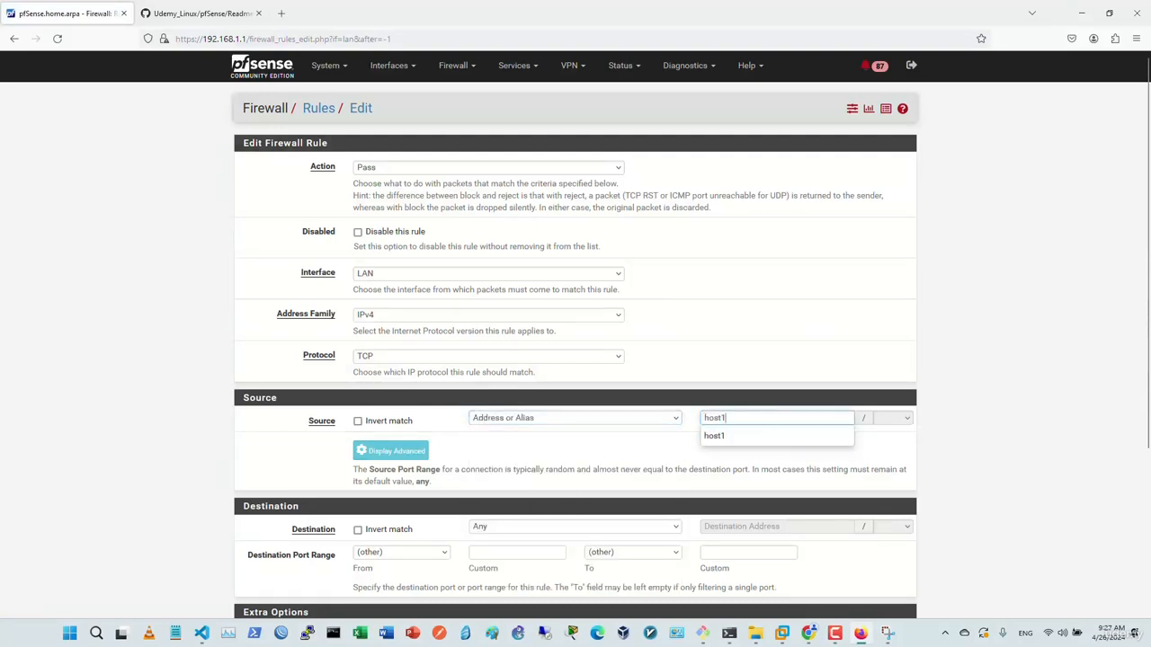
left_click(777, 435)
scroll(777, 435, "down", 3)
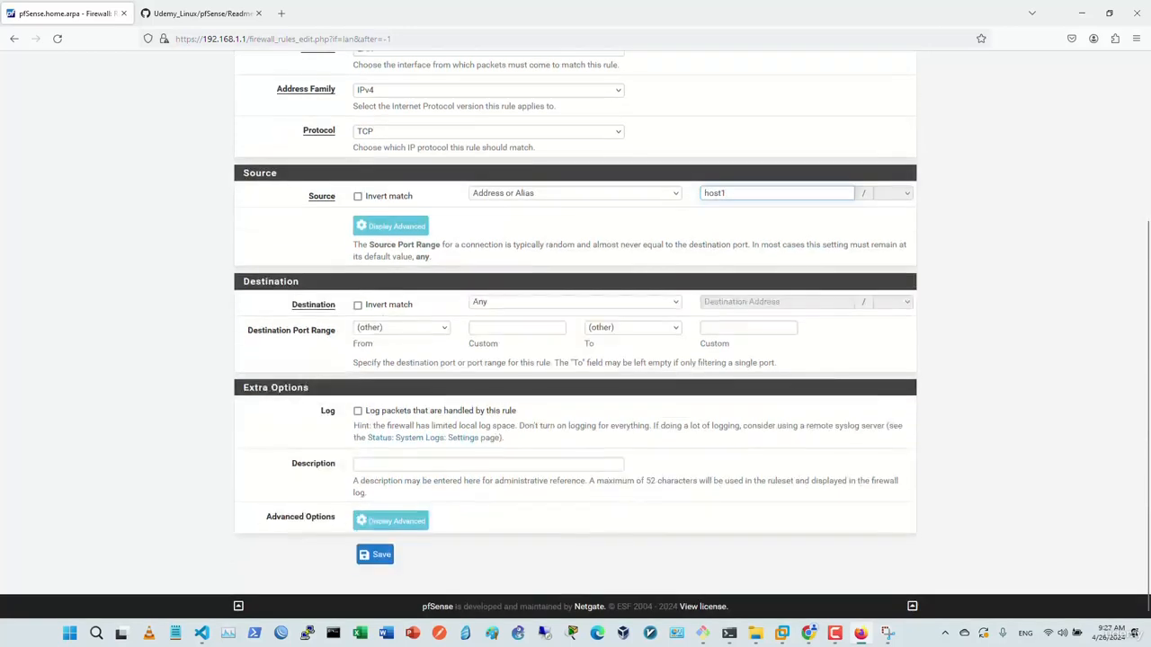
left_click(375, 554)
left_click(871, 157)
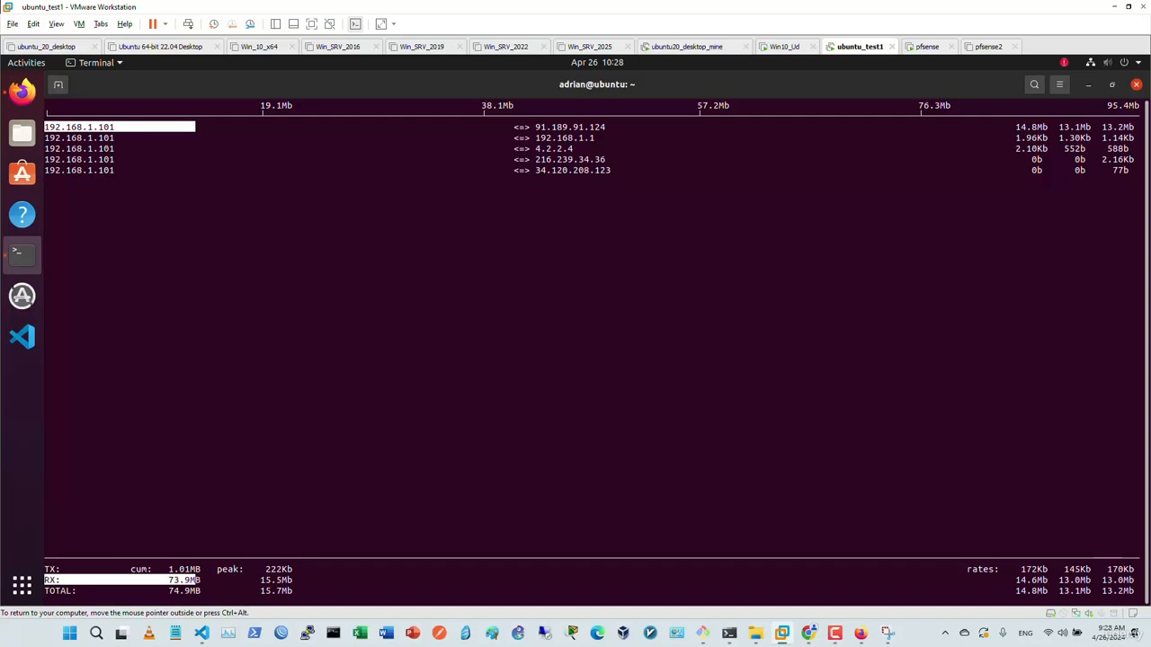
- Return to the pfSense LAN rules, edit the enabled IPv4 TCP host1 rule and display its advanced options down to the pipe settings
left_click(21, 92)
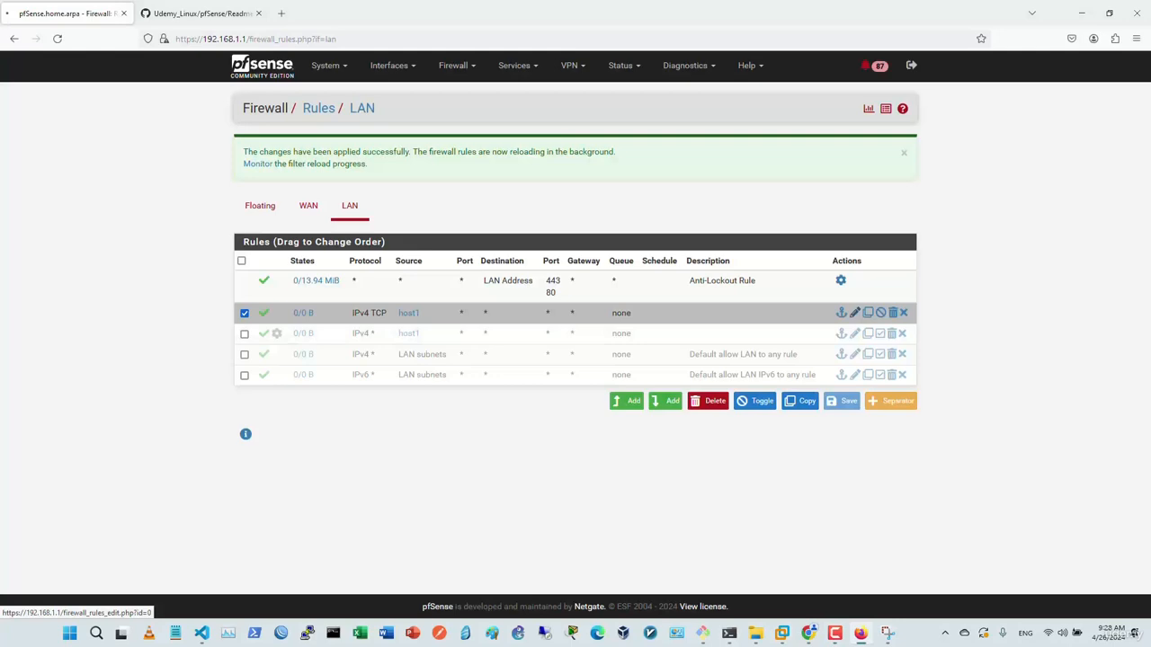
left_click(854, 312)
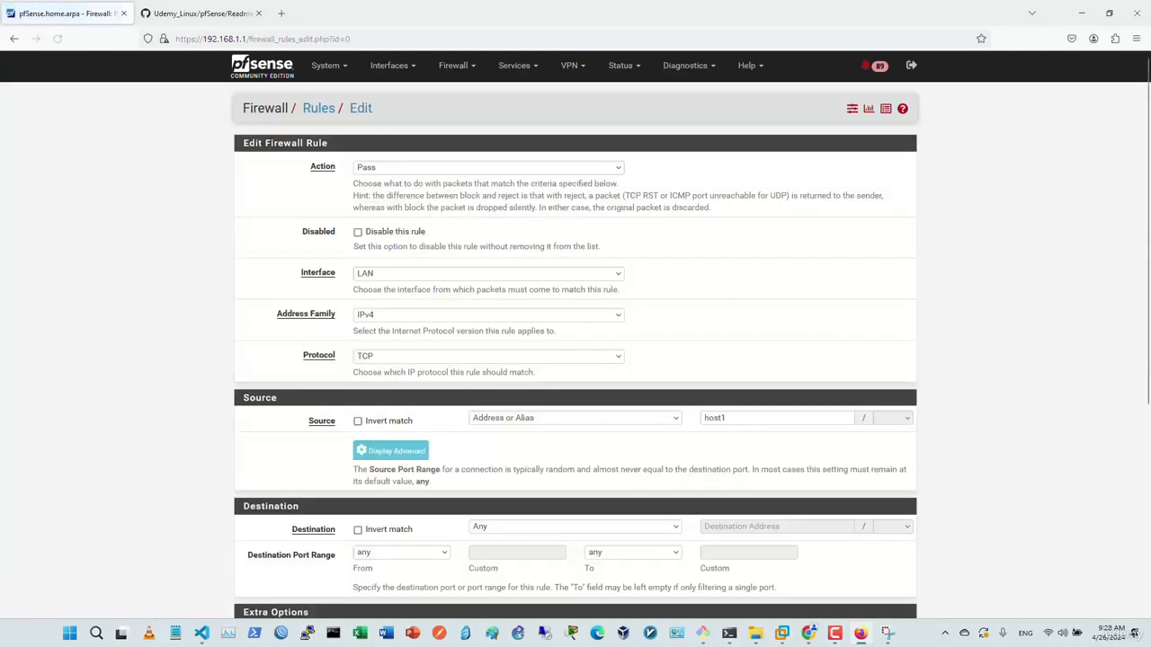
scroll(575, 359, "down", 5)
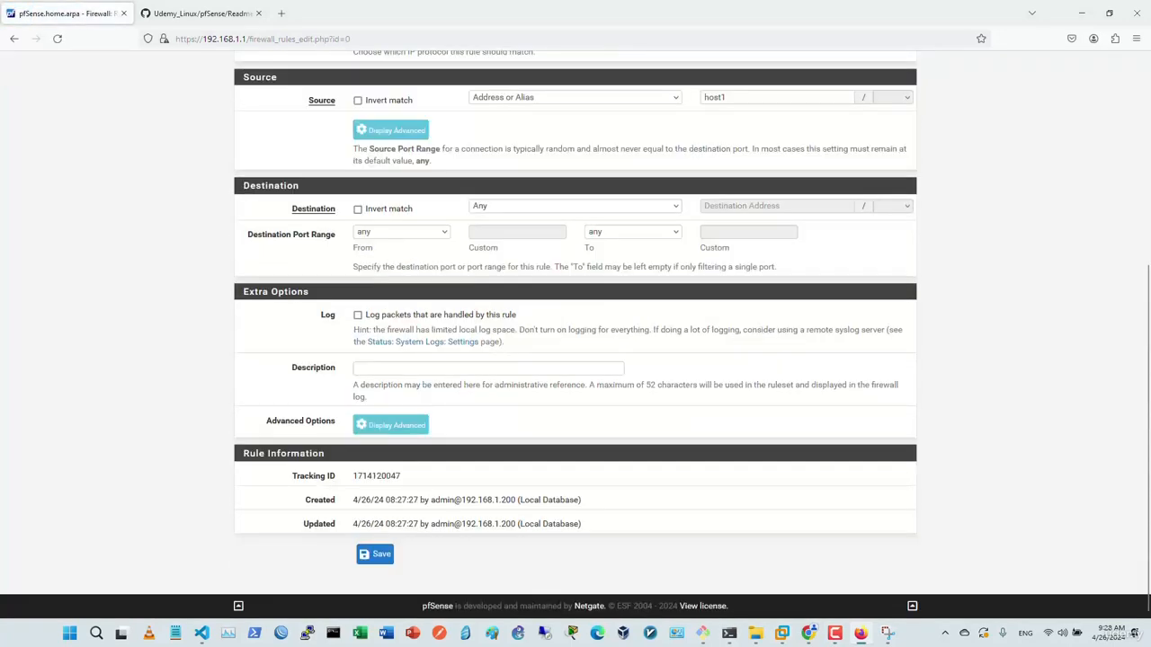
left_click(390, 425)
scroll(576, 360, "down", 10)
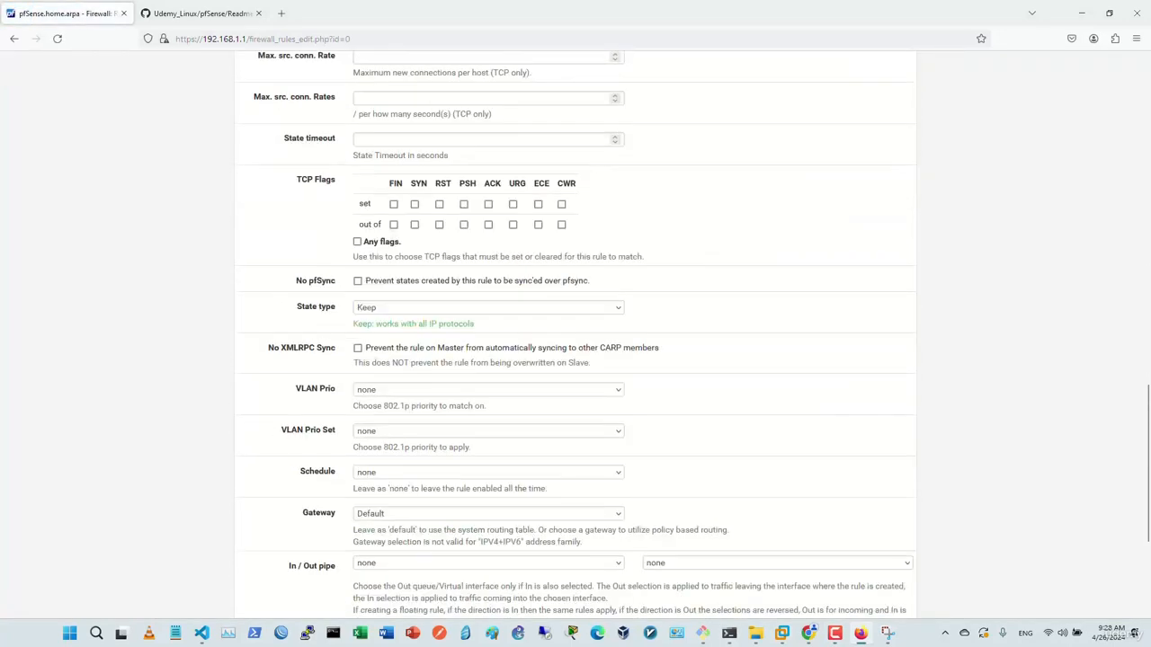
scroll(575, 360, "down", 3)
left_click(488, 405)
left_click(488, 406)
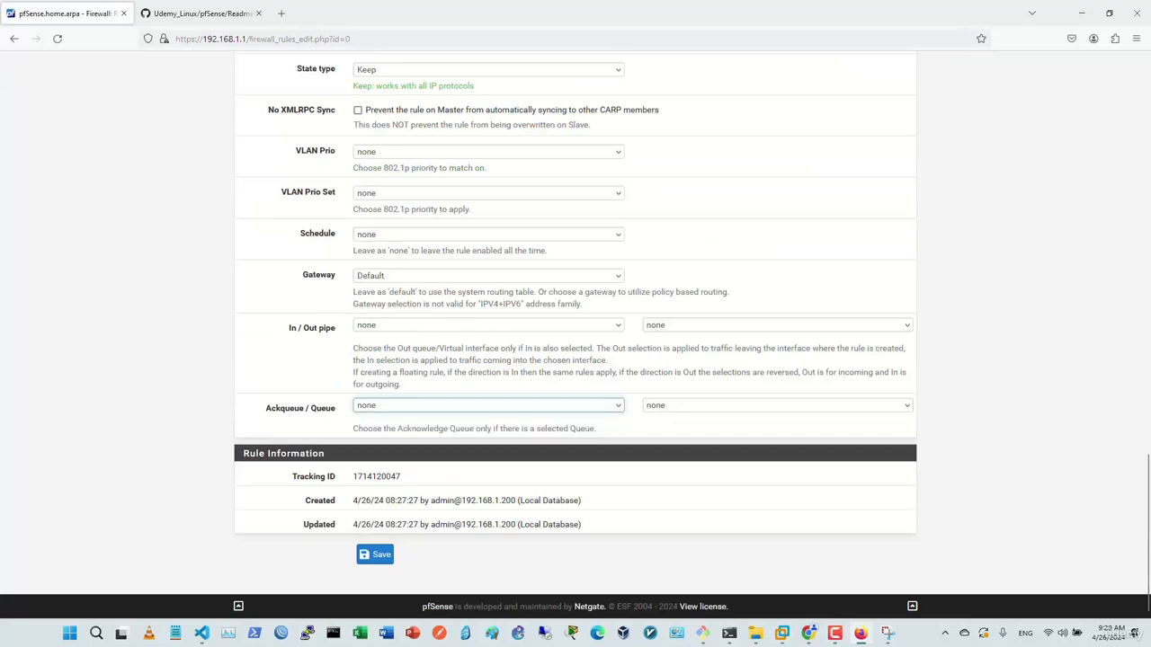
- Set the rule's In / Out pipe to Upload and Download, save the rule and apply the changes
left_click(489, 325)
left_click(372, 357)
left_click(777, 324)
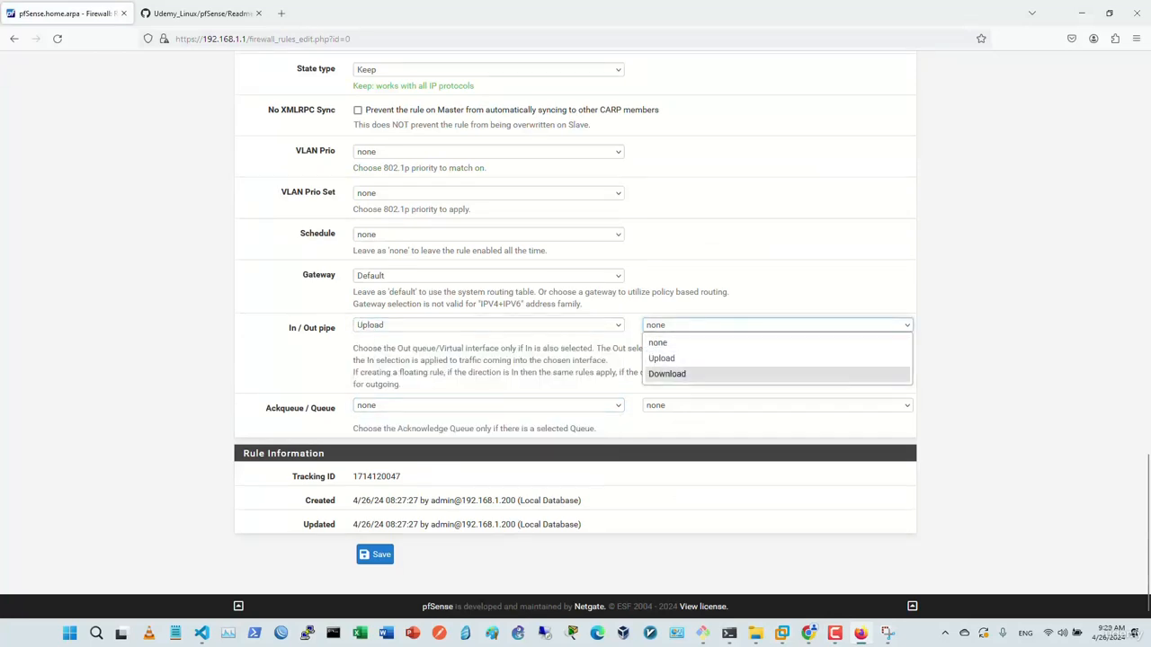
left_click(666, 373)
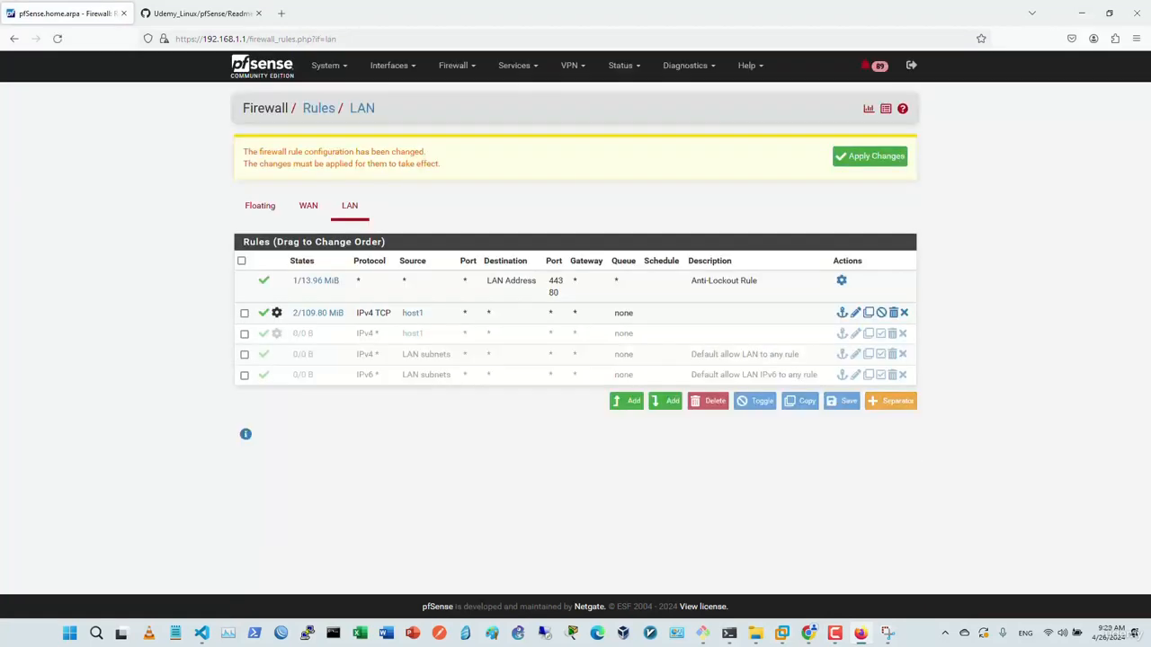
left_click(870, 157)
- Open the Upload limiter in the Traffic Shaper, set its bandwidth to 5 Mbit/s and save it
left_click(453, 65)
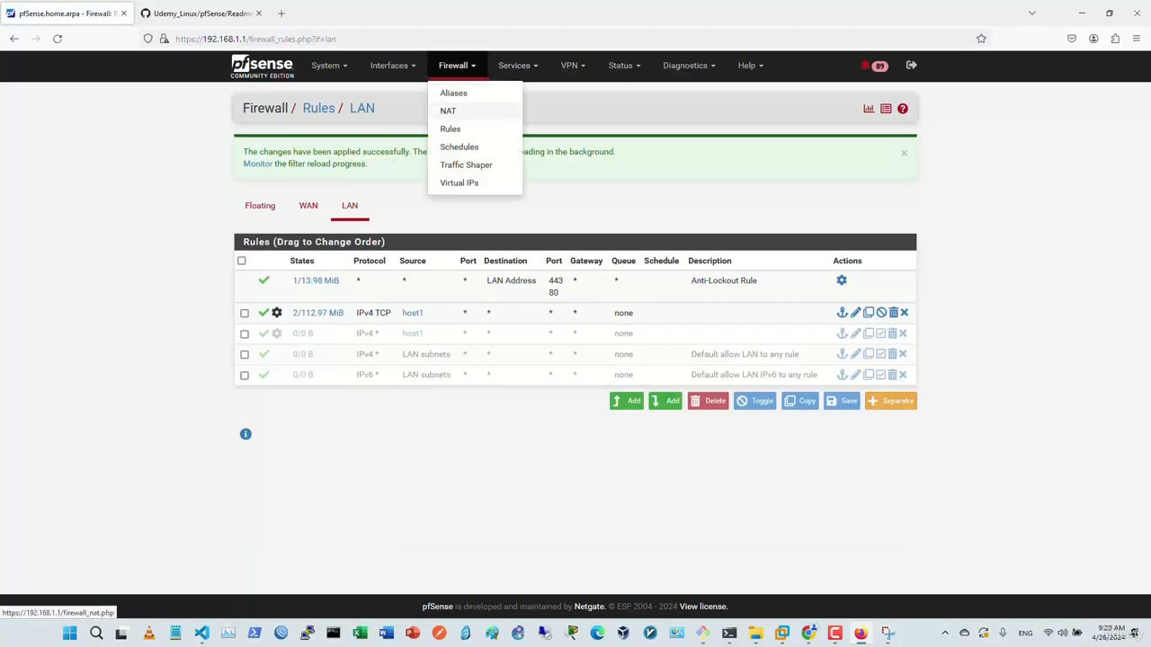
left_click(466, 165)
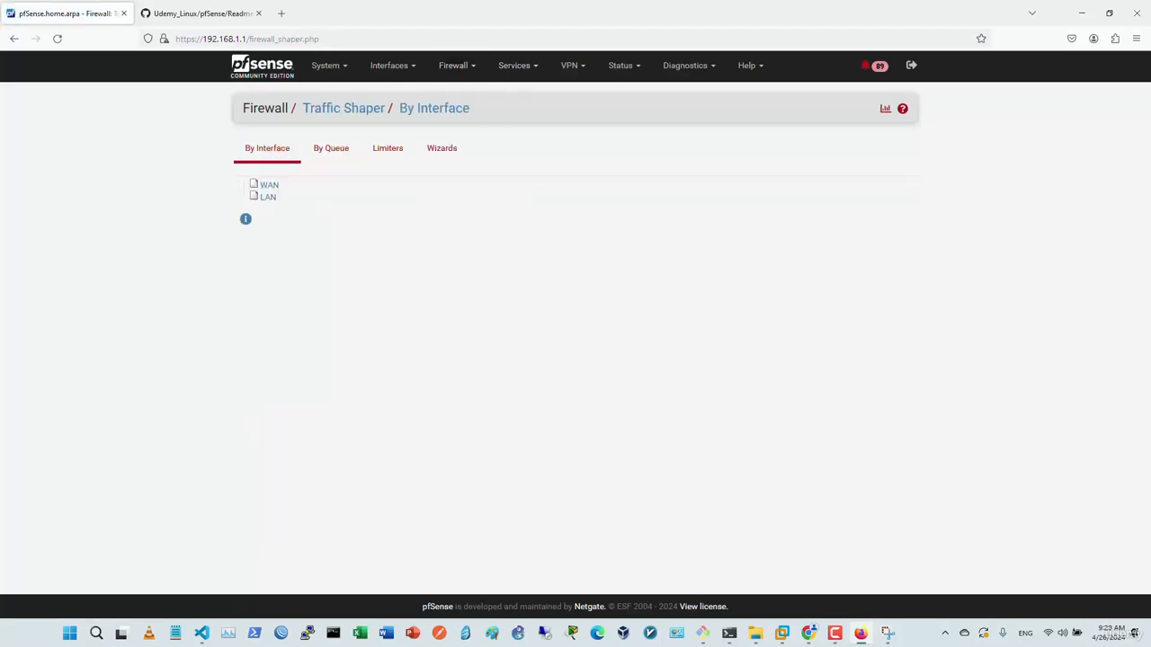
left_click(388, 147)
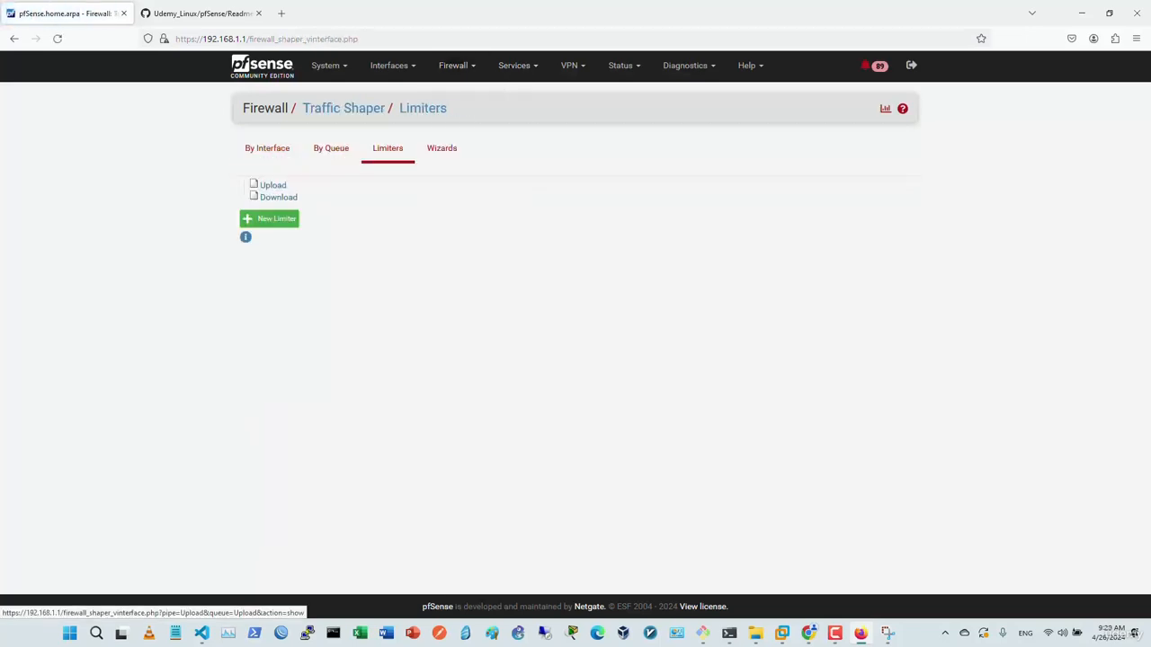
left_click(273, 186)
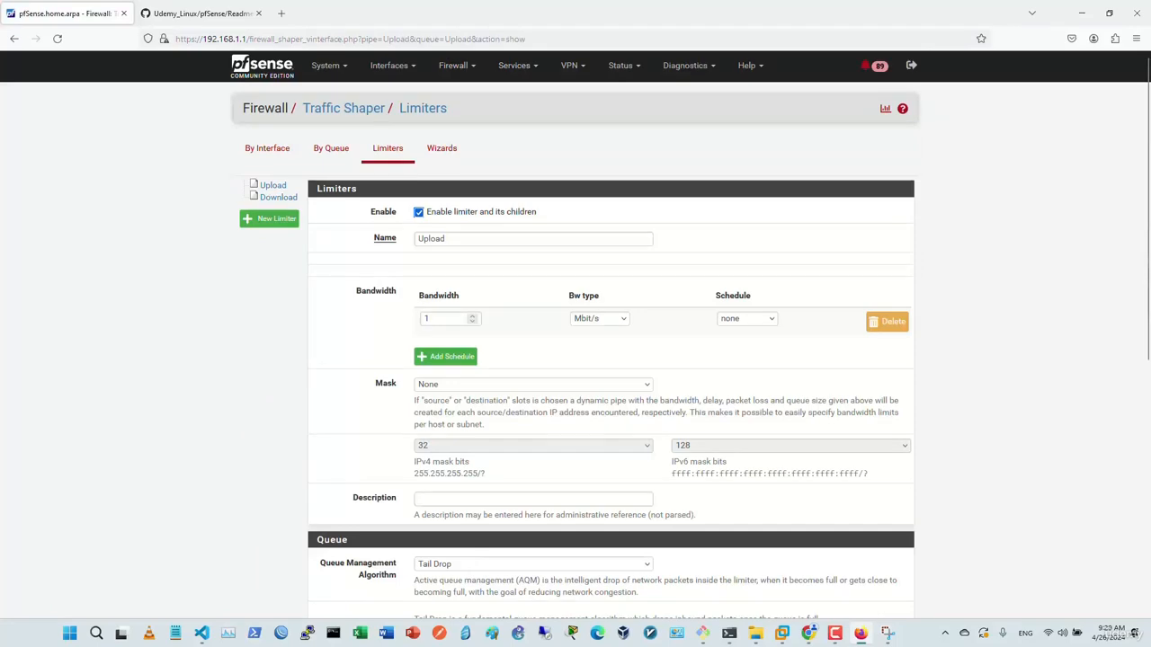
double_click(431, 319)
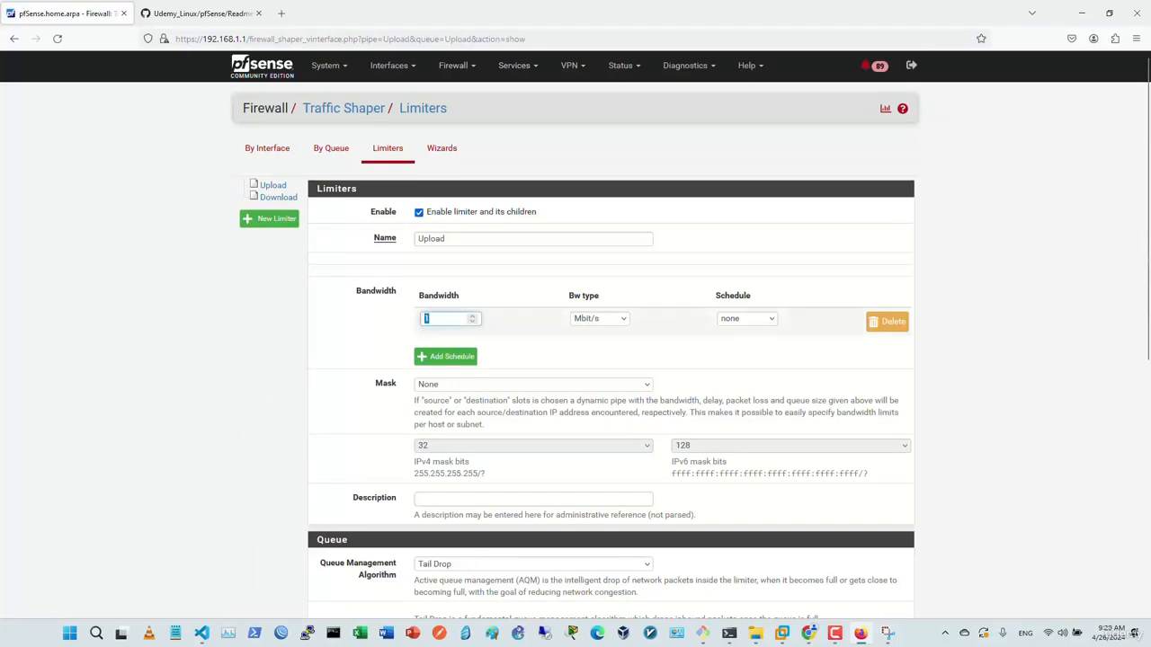
type("5")
scroll(575, 360, "down", 5)
left_click(436, 550)
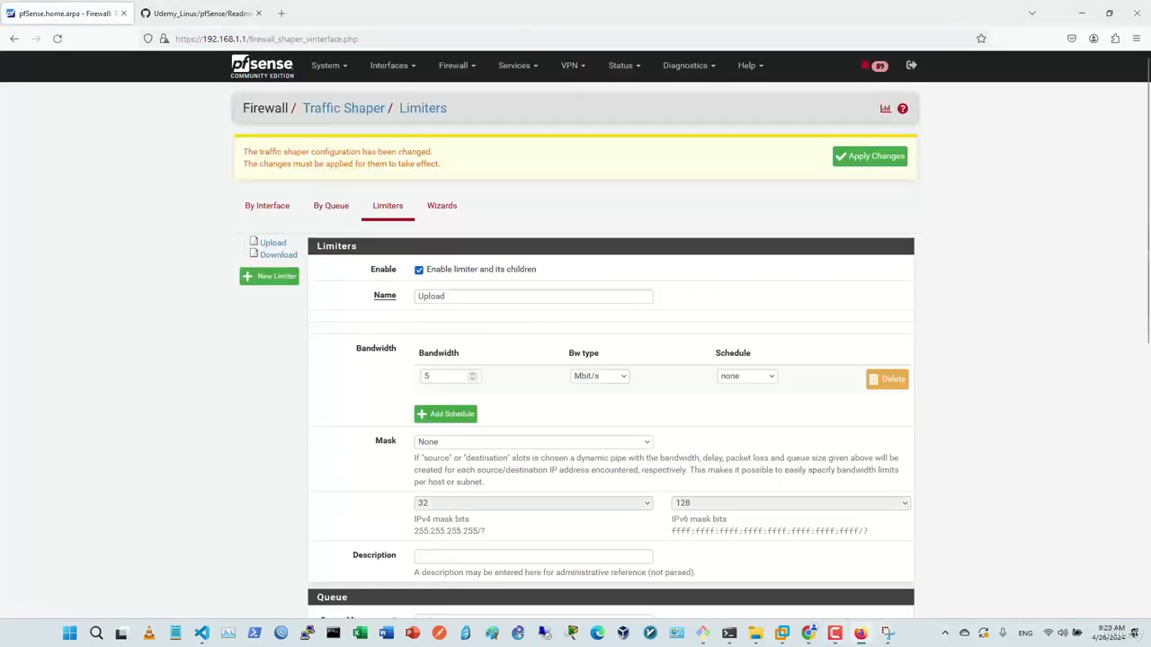
- Set the Download limiter's bandwidth to 5 Mbit/s, save it and apply the traffic shaper changes
left_click(278, 254)
double_click(428, 376)
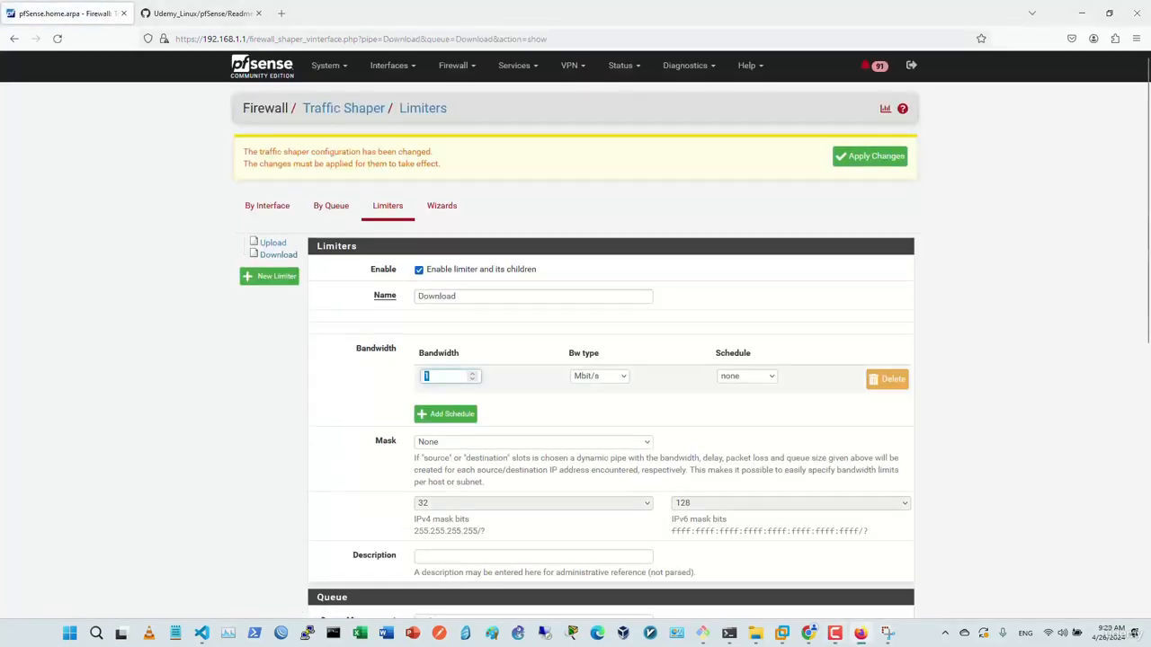
type("5")
scroll(611, 359, "down", 5)
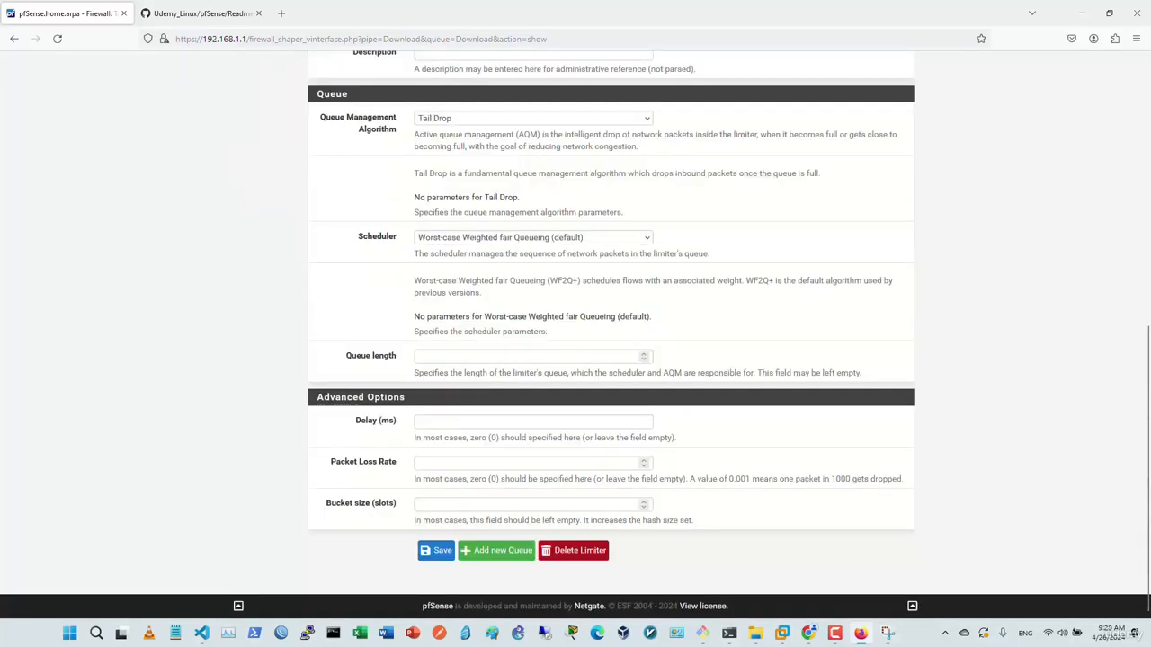
left_click(436, 550)
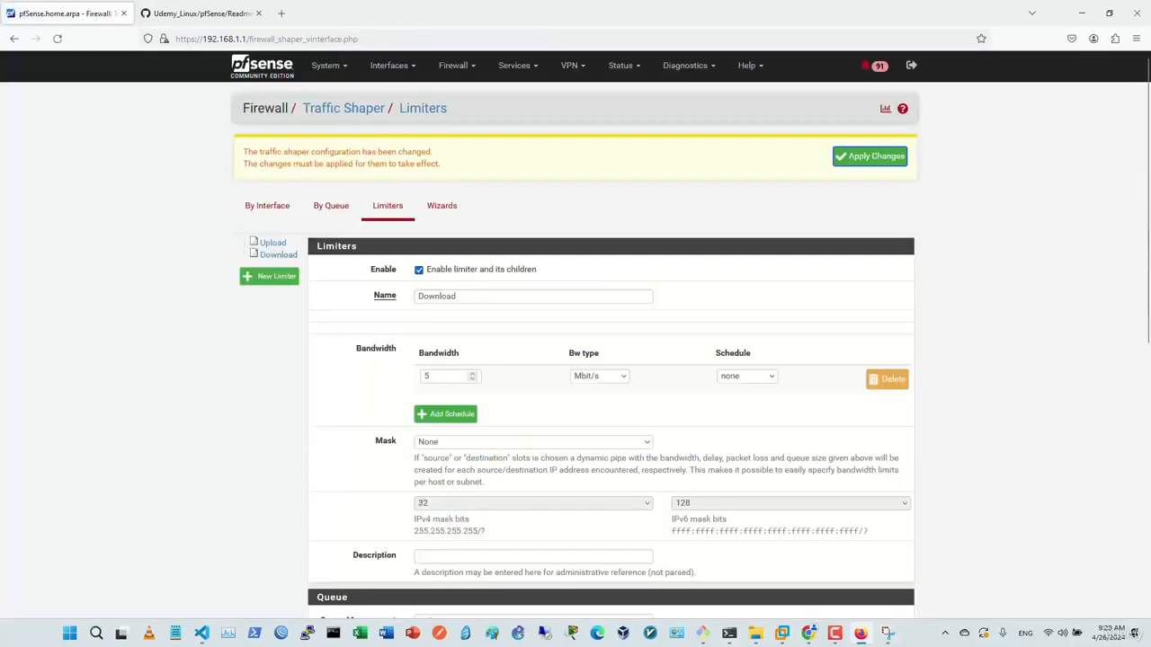
left_click(871, 156)
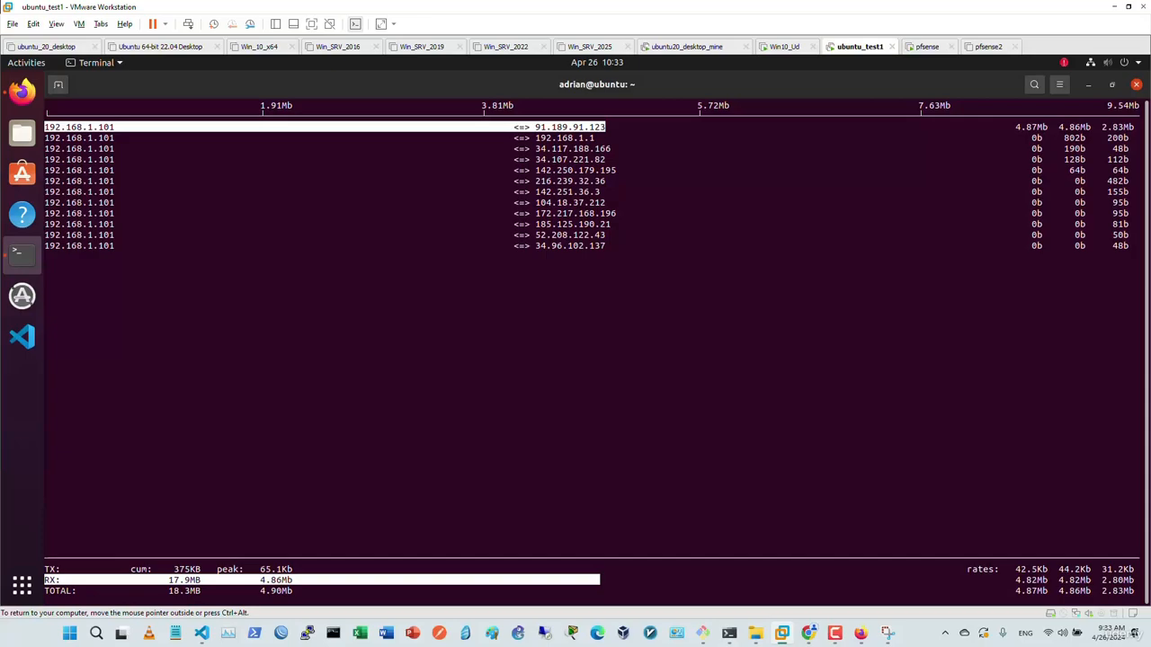
- Switch to pfSense in Firefox and add a new LAN rule at the top with the alias host2 as its source
left_click(860, 633)
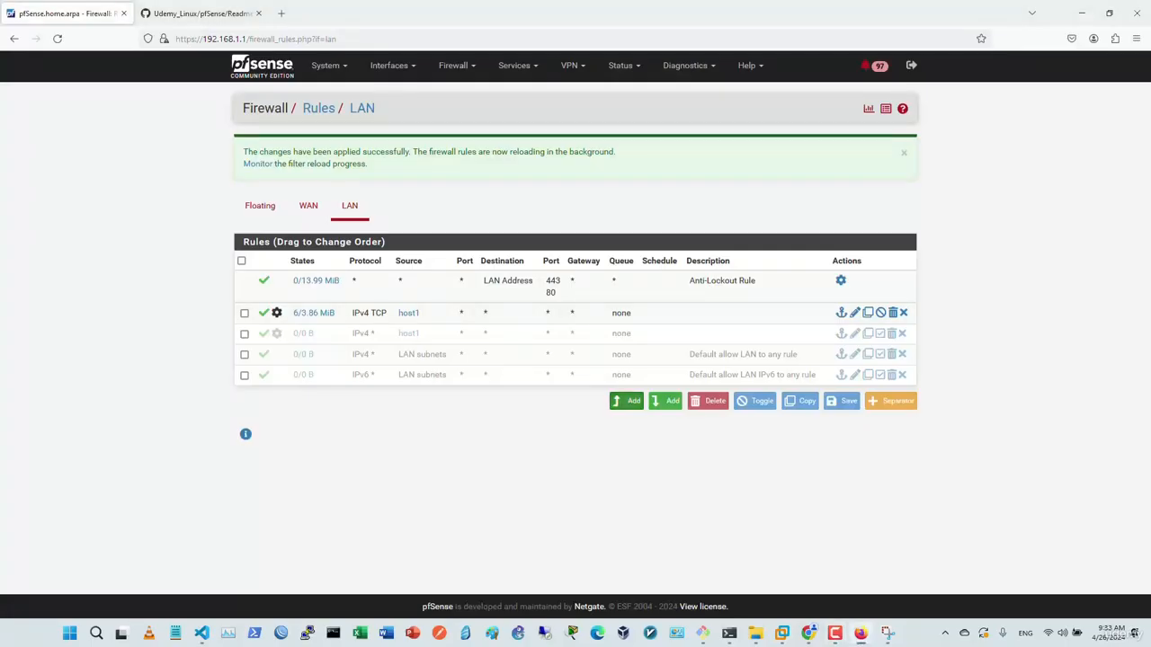
left_click(626, 401)
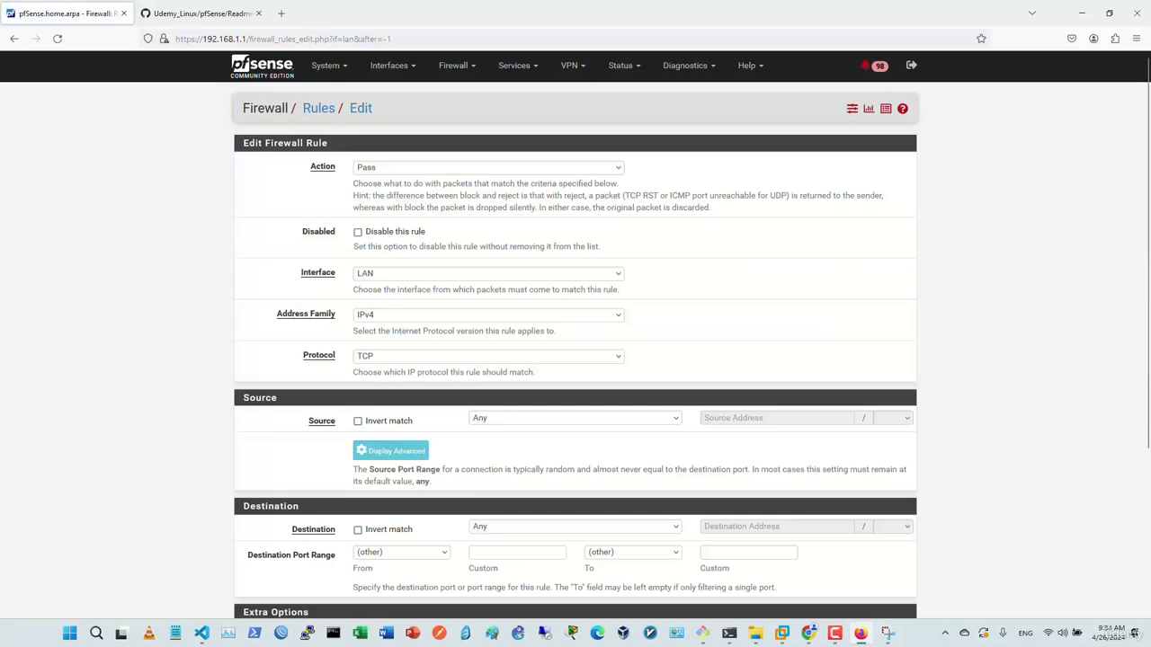
left_click(575, 419)
left_click(508, 451)
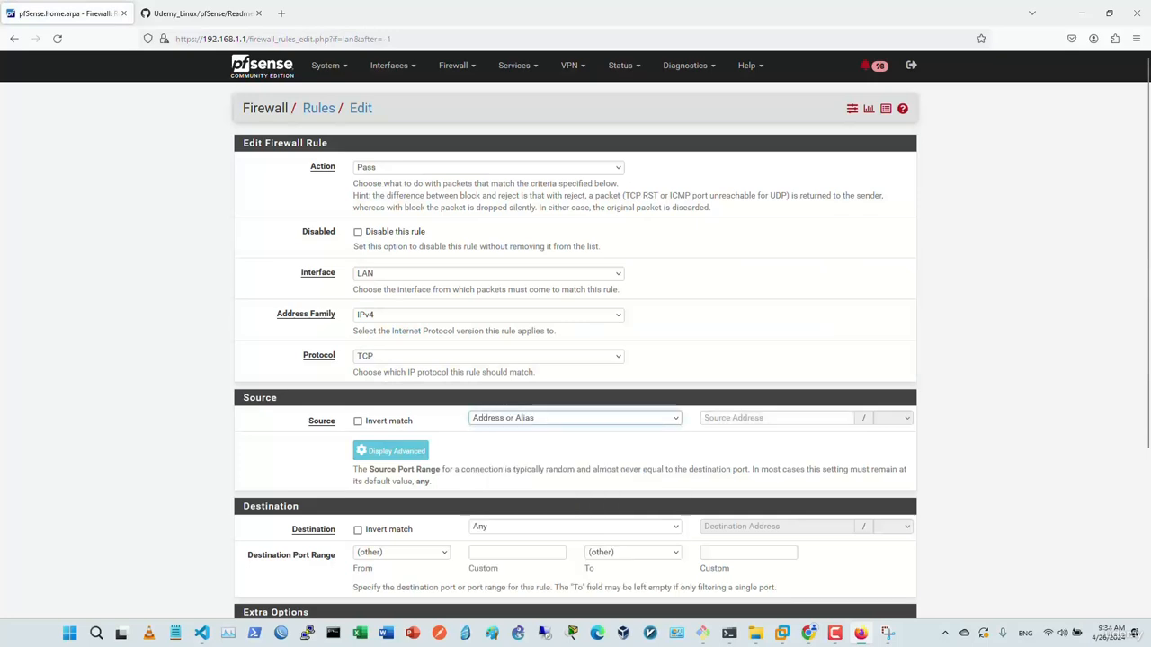
left_click(776, 418)
type("host2")
key("Down")
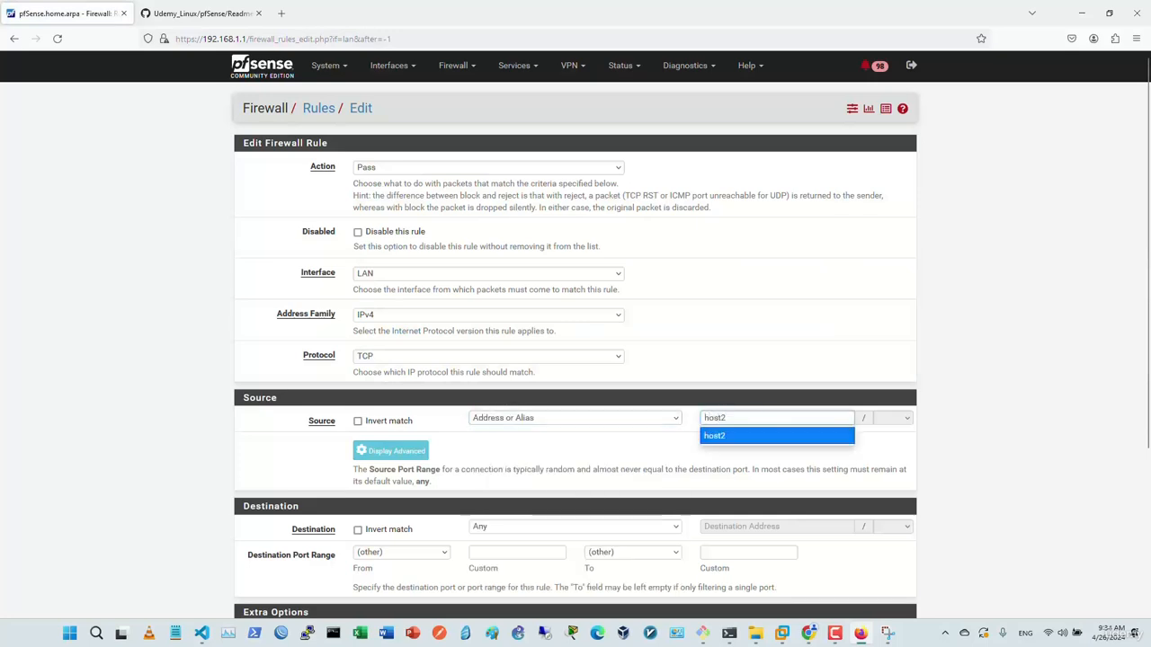
key("Return")
- Set the new host2 rule's advanced In / Out pipe to Upload and Download, save the rule and apply the changes
scroll(576, 360, "down", 5)
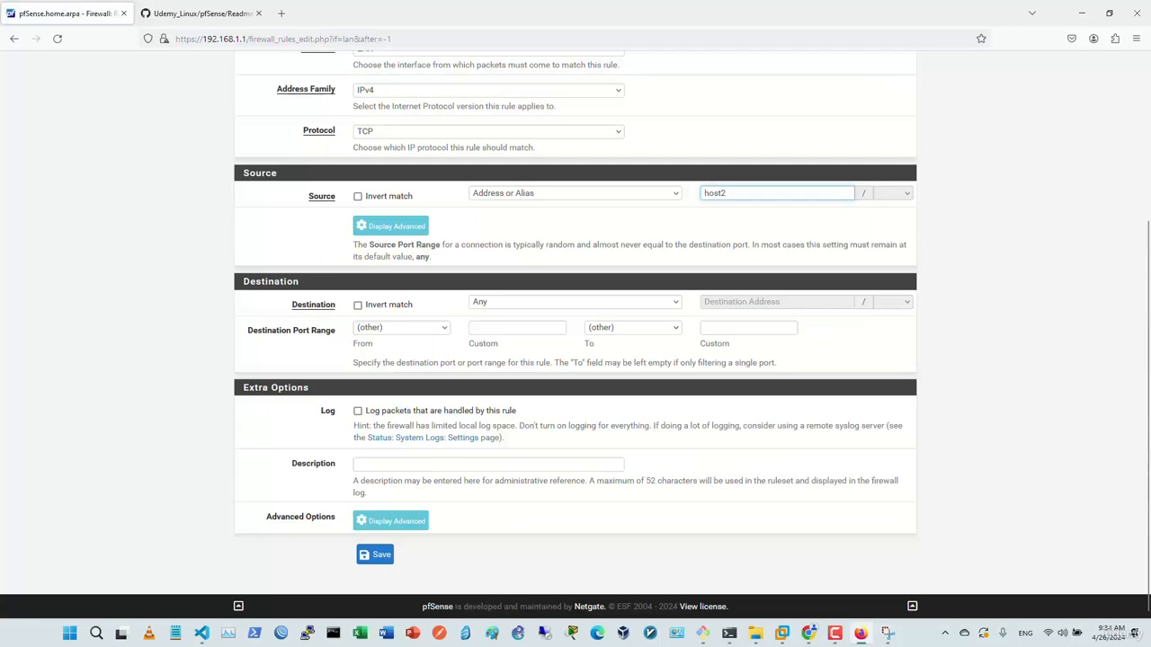
left_click(390, 520)
scroll(390, 521, "down", 10)
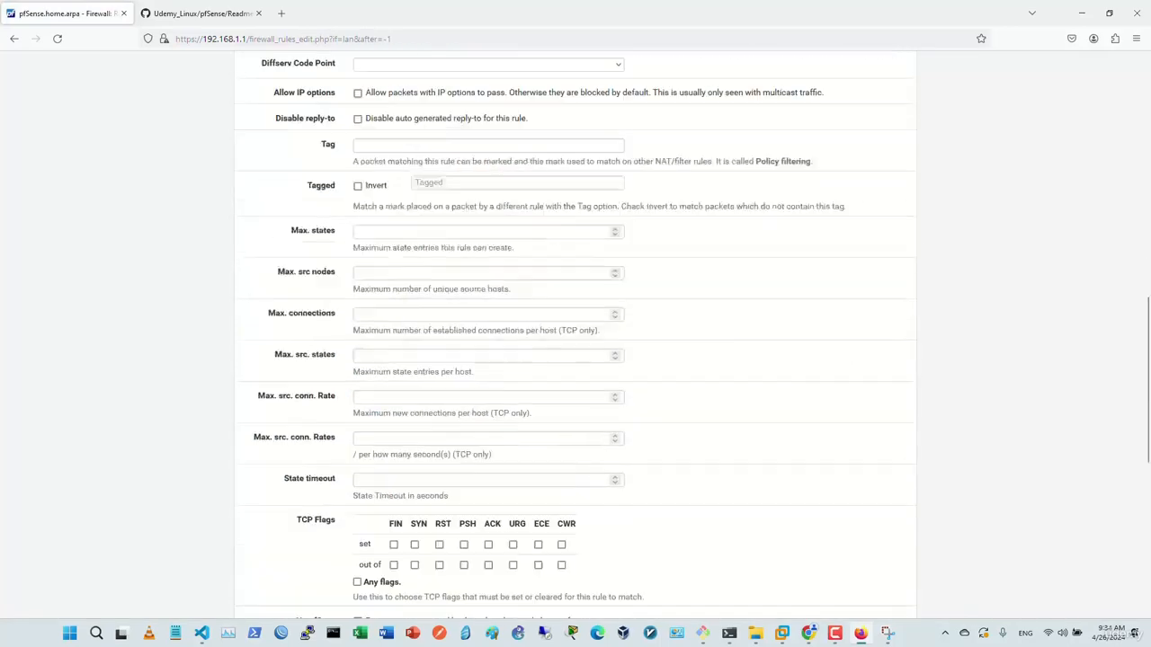
left_click(489, 421)
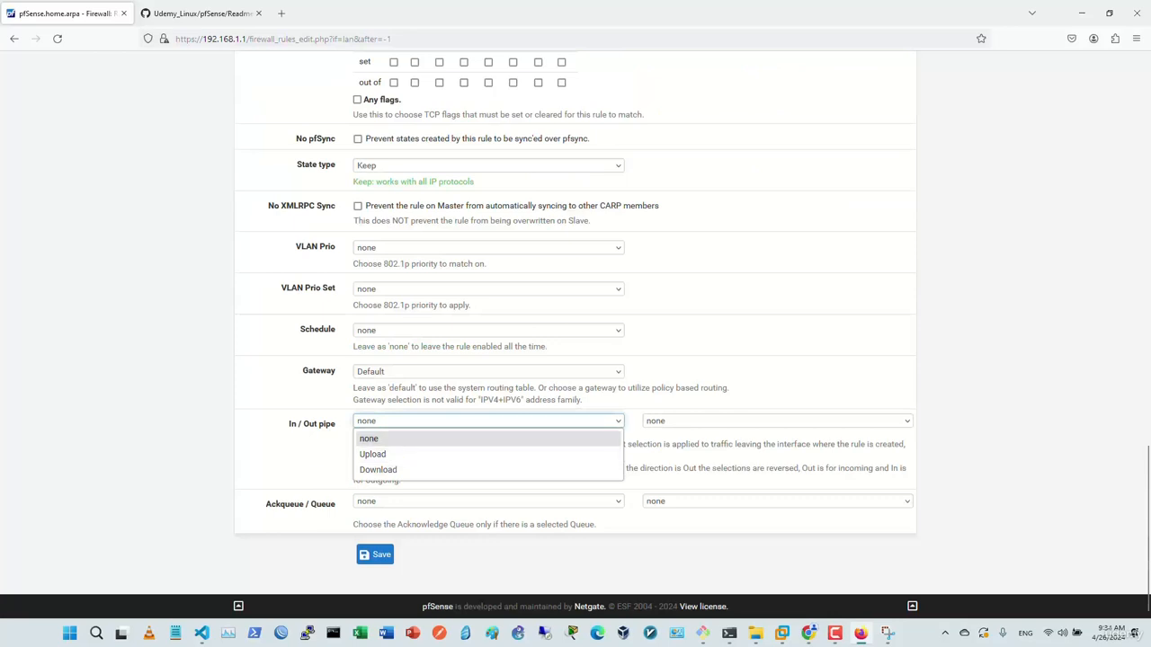
left_click(372, 454)
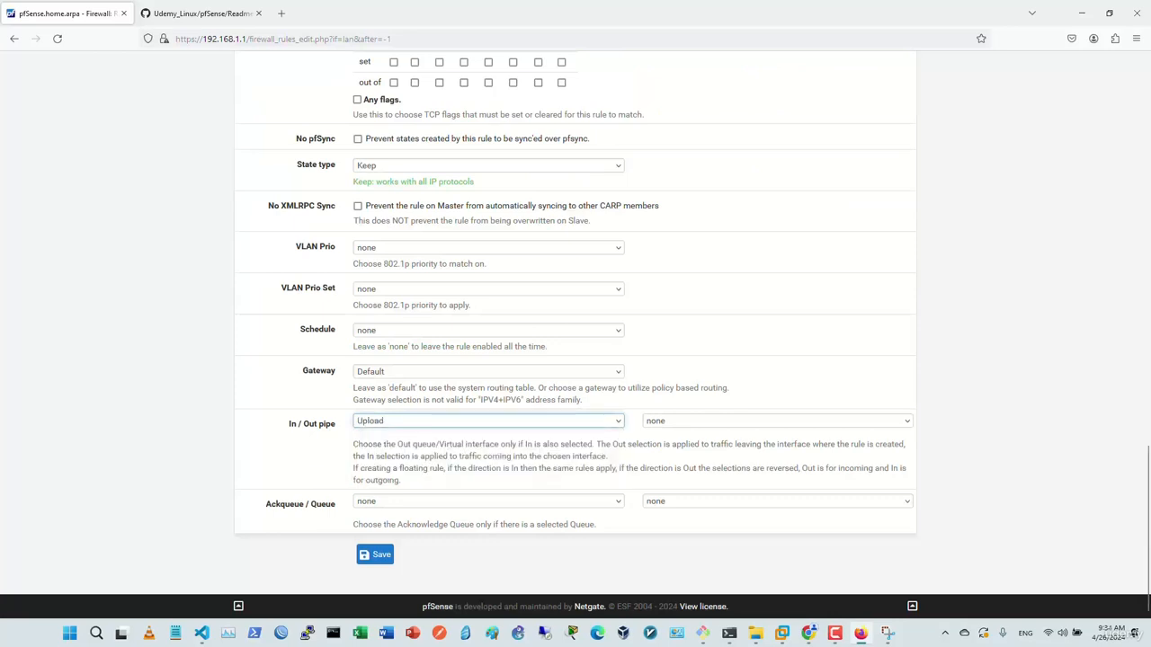
left_click(777, 421)
left_click(665, 469)
left_click(375, 554)
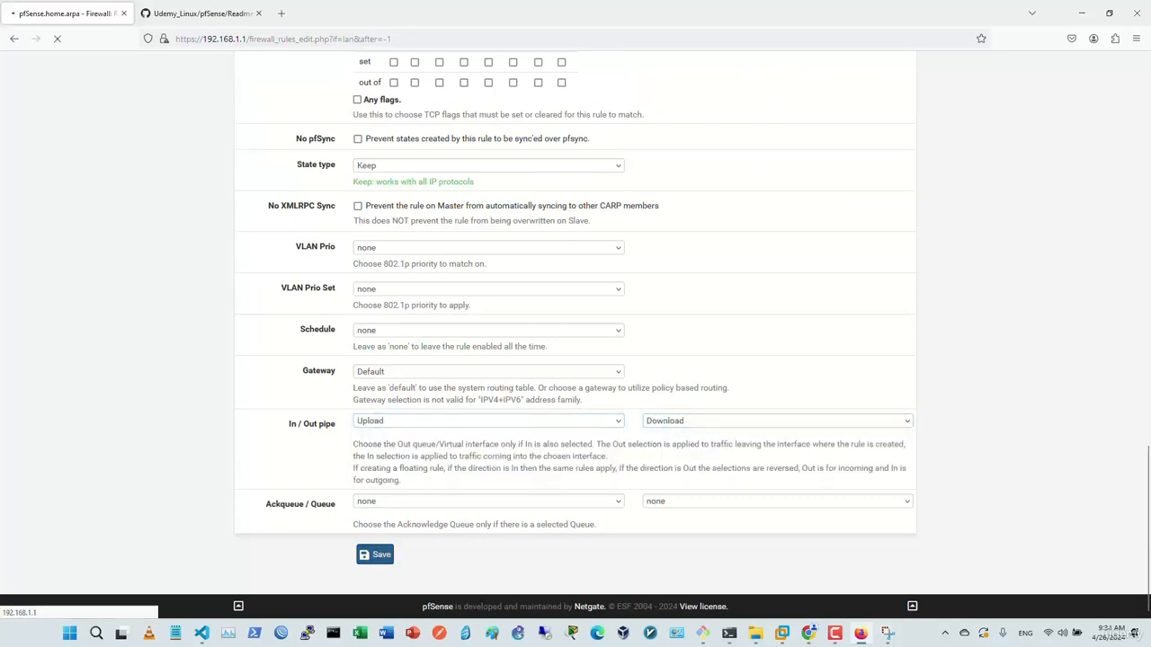
left_click(870, 154)
- Create a Traffic Shaper limiter named Upload_20Mbps with a bandwidth of 20 Mbit/s and save it
left_click(453, 64)
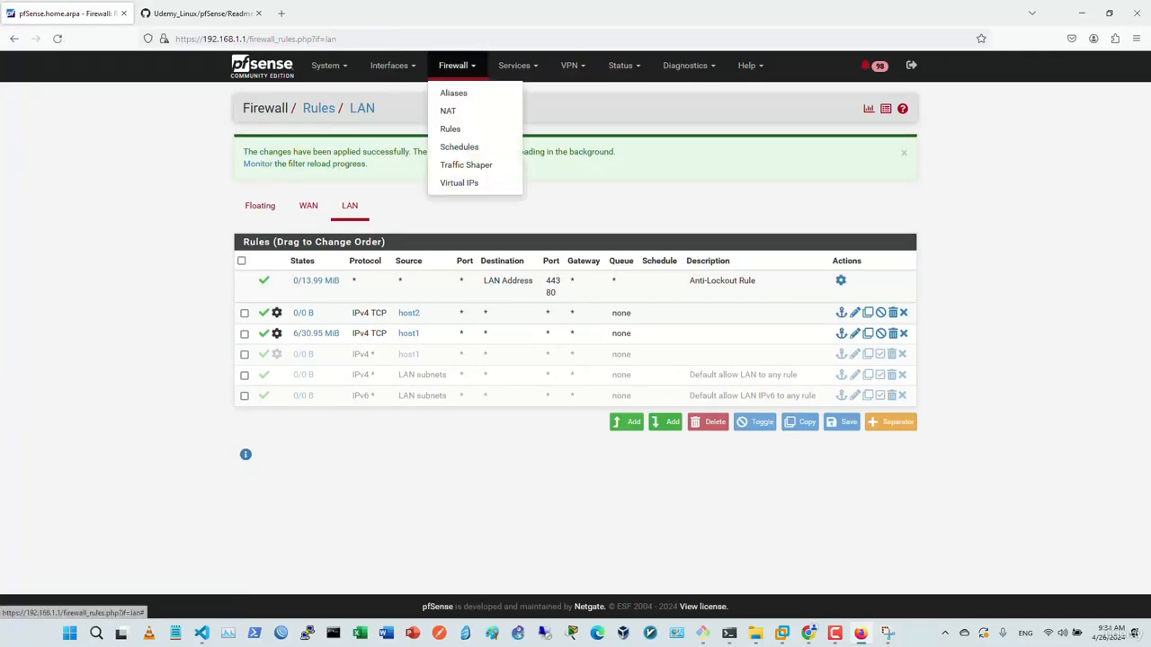
left_click(466, 164)
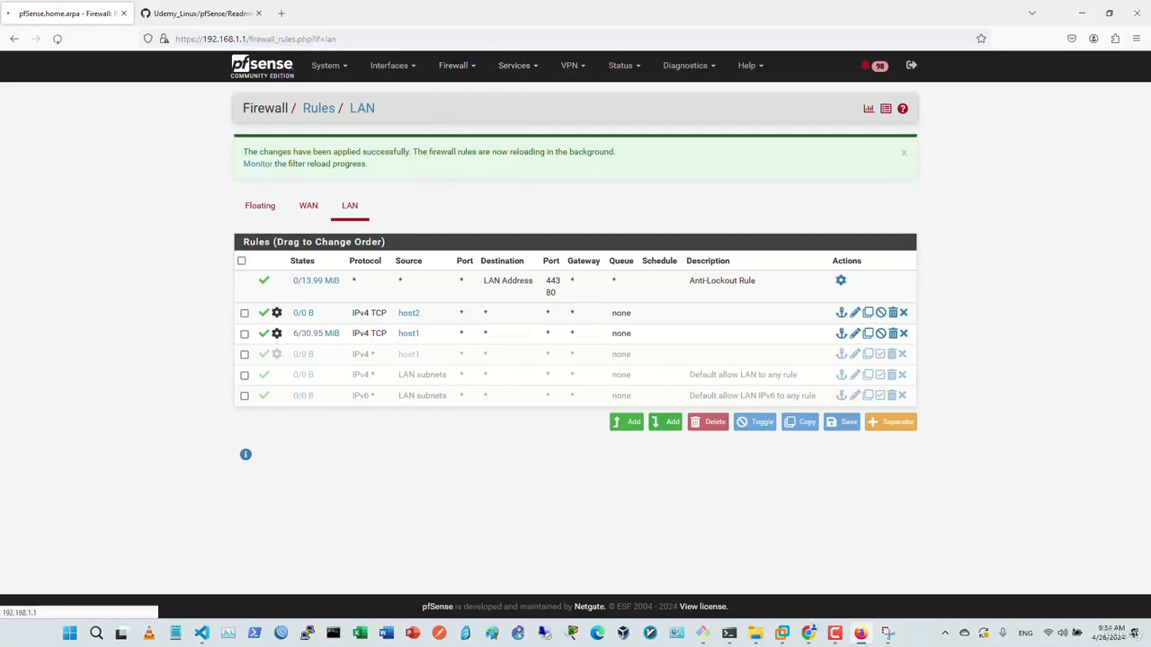
left_click(388, 148)
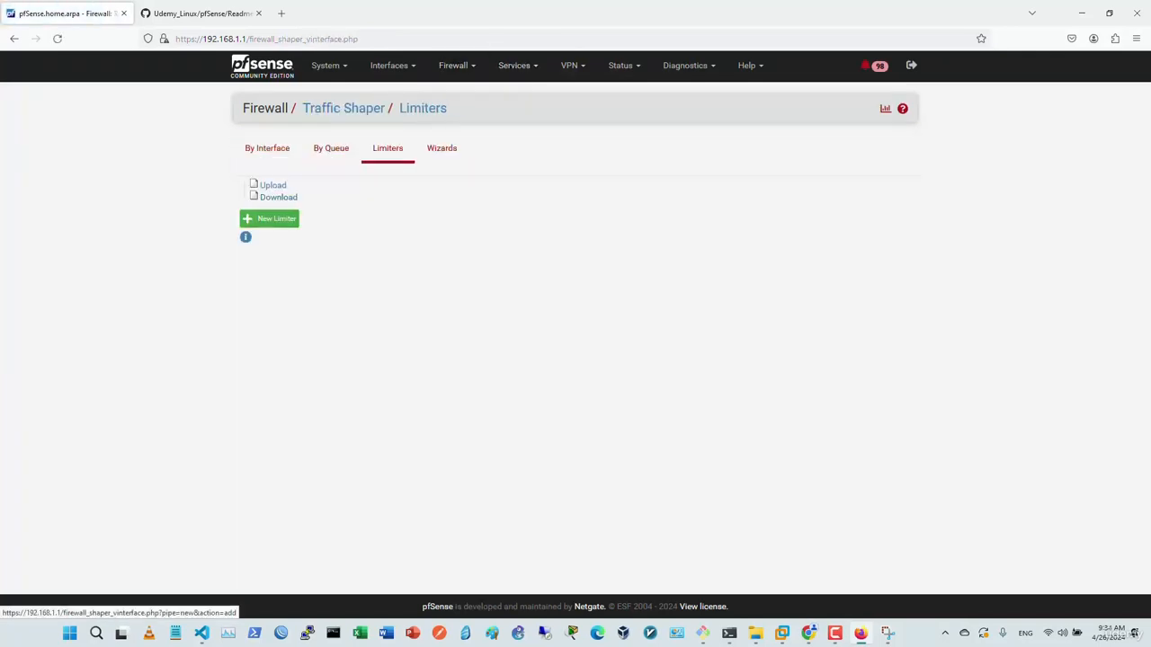
left_click(269, 219)
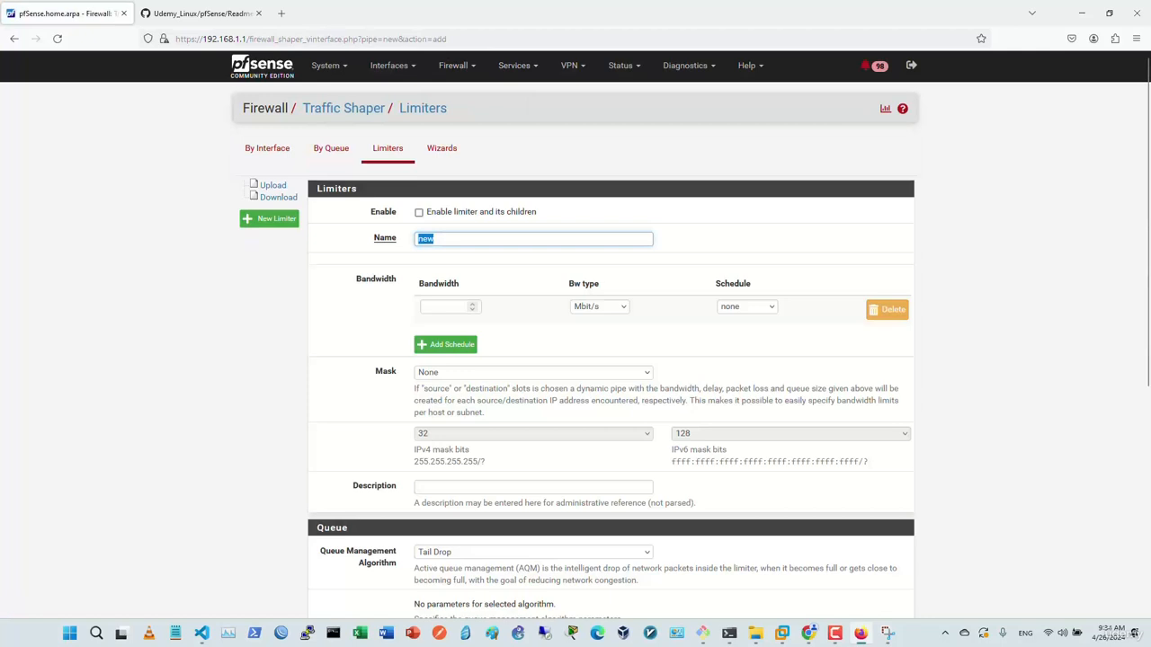
type("Up")
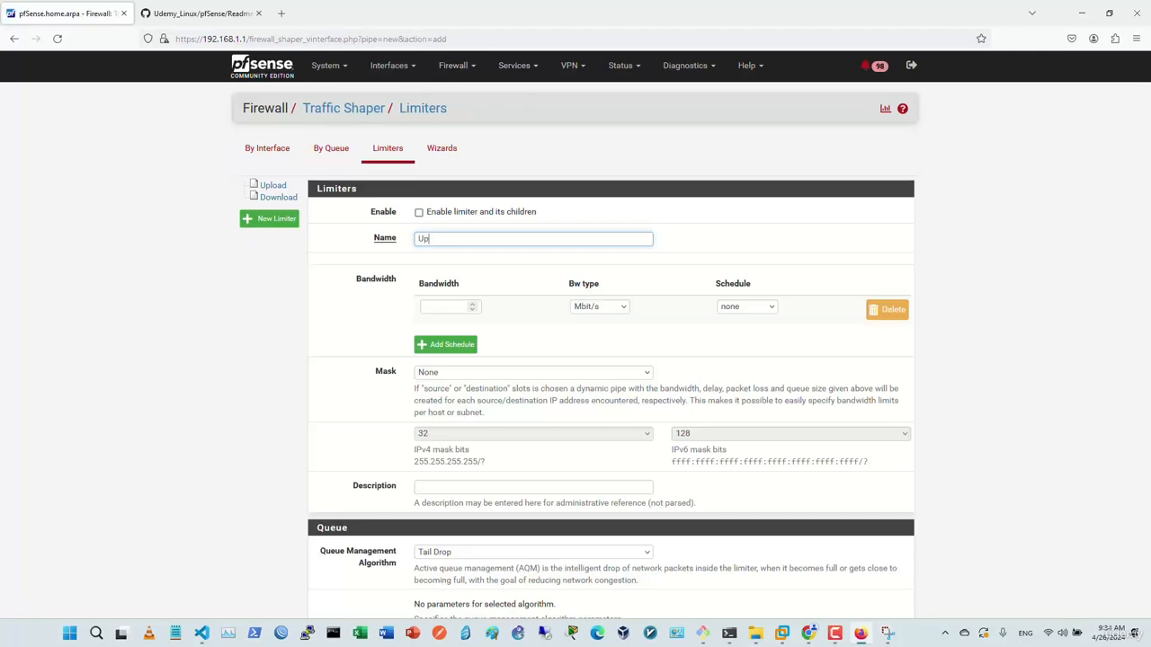
type("load_20Mbps")
key("ctrl+a")
key("Tab")
type("20")
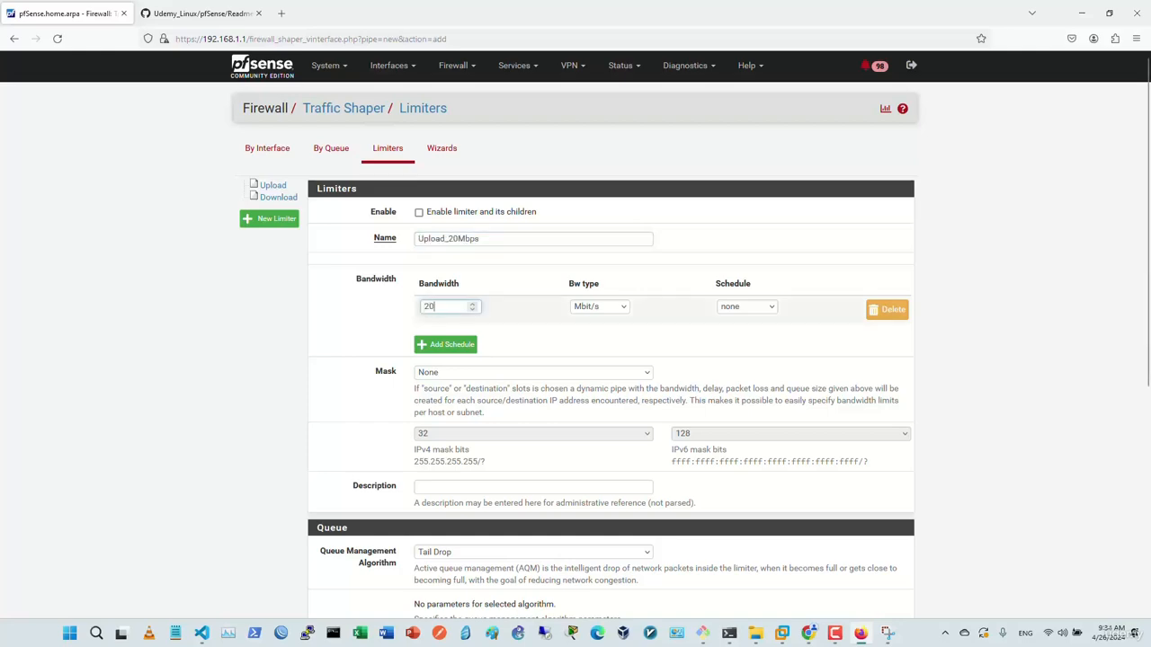
scroll(437, 550, "down", 5)
left_click(437, 551)
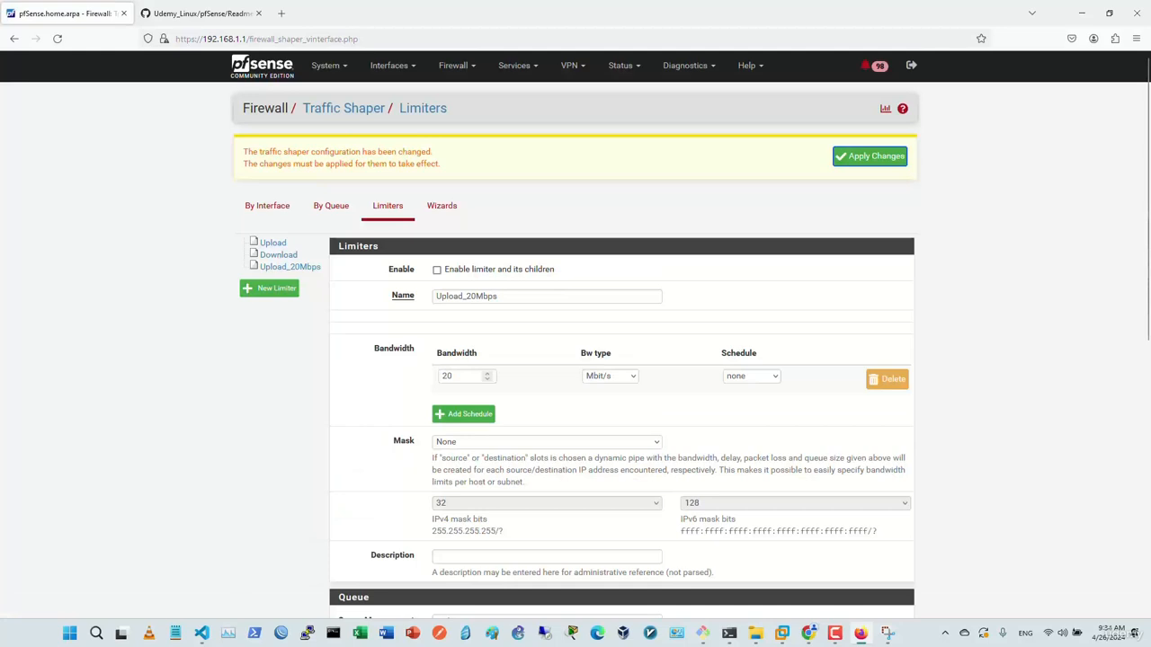
- Create a second limiter named Download_10Mbps with a bandwidth of 10 Mbit/s, save it and apply the traffic shaper changes
left_click(270, 289)
double_click(446, 297)
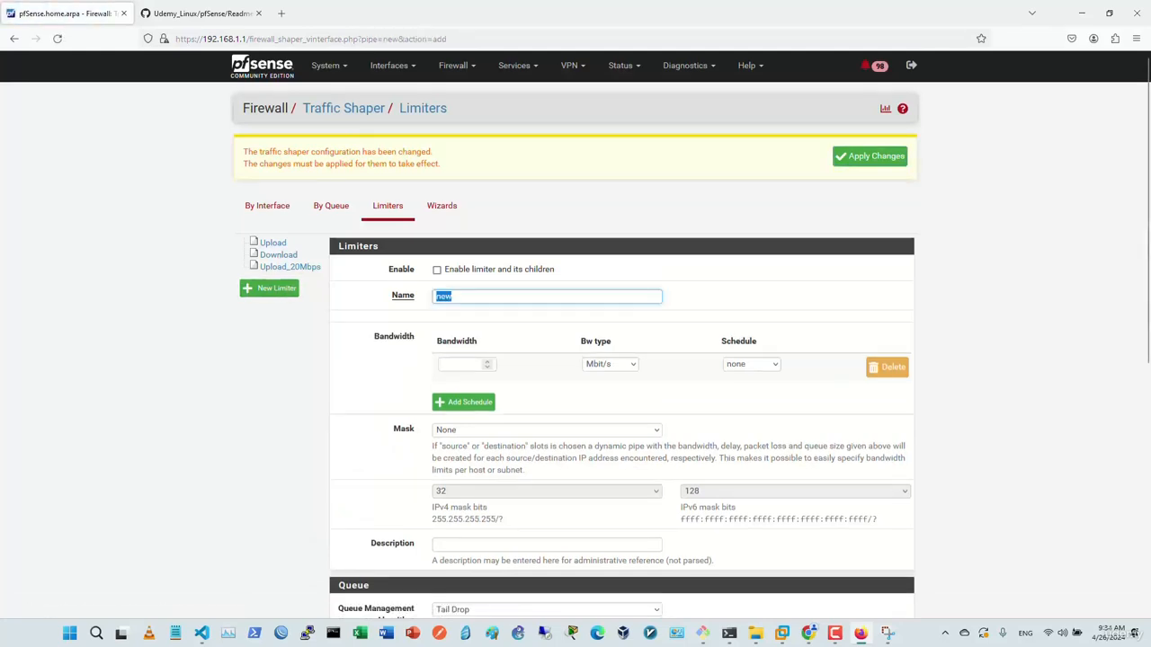
type("Download_")
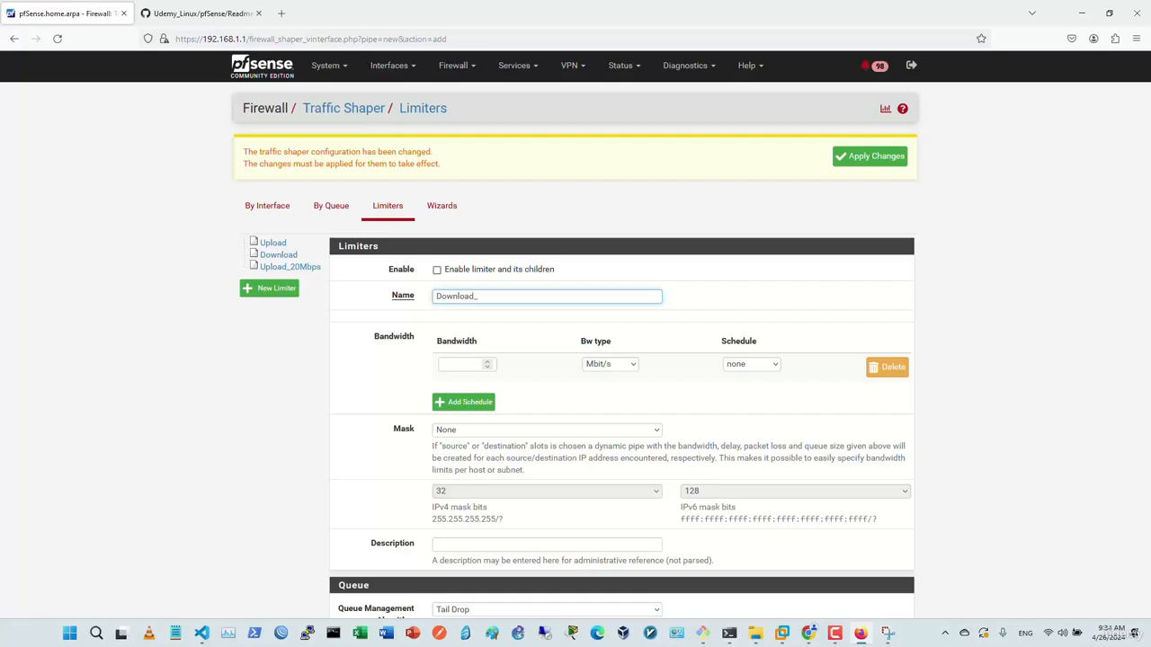
type("10Mbps")
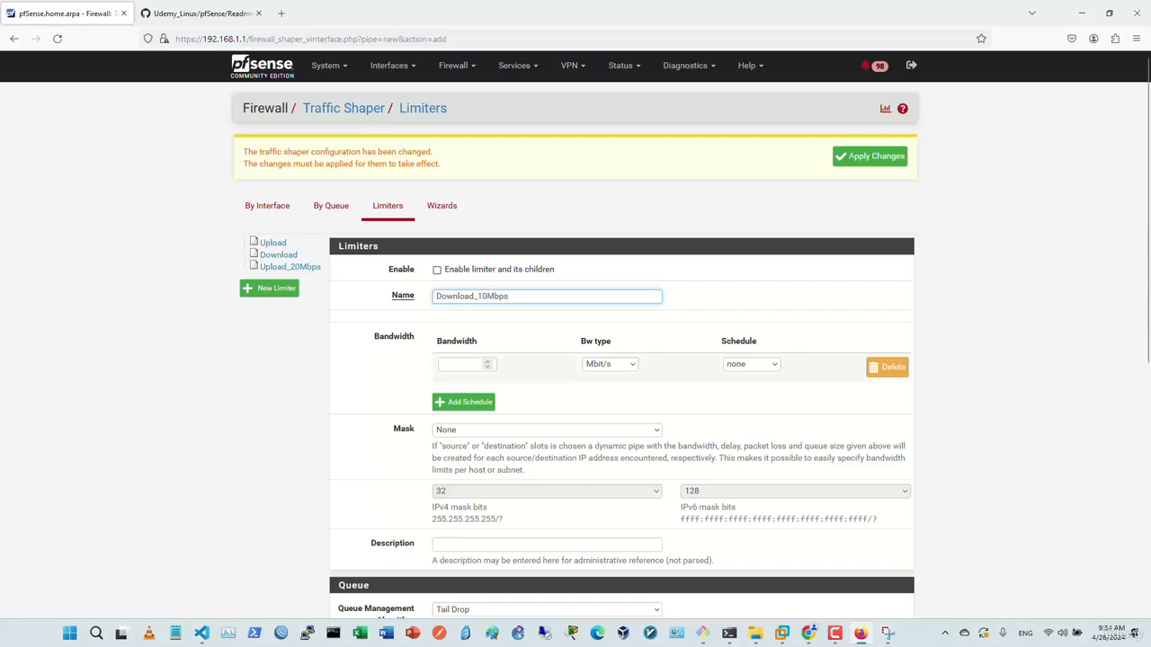
left_click(459, 364)
type("10")
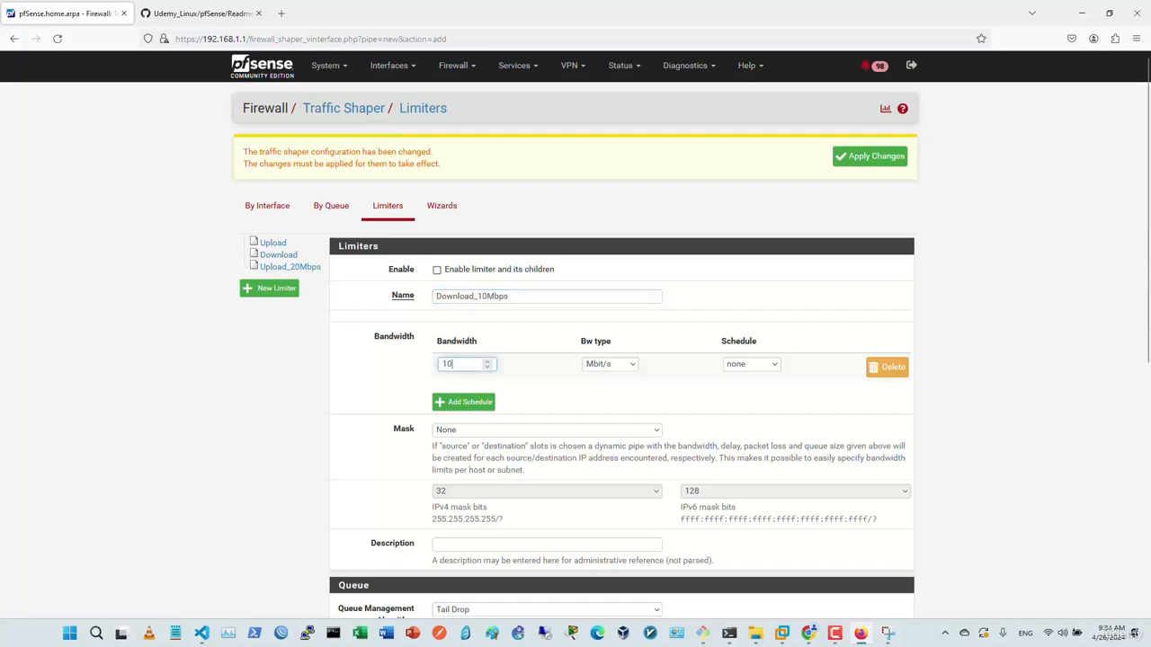
scroll(576, 360, "down", 5)
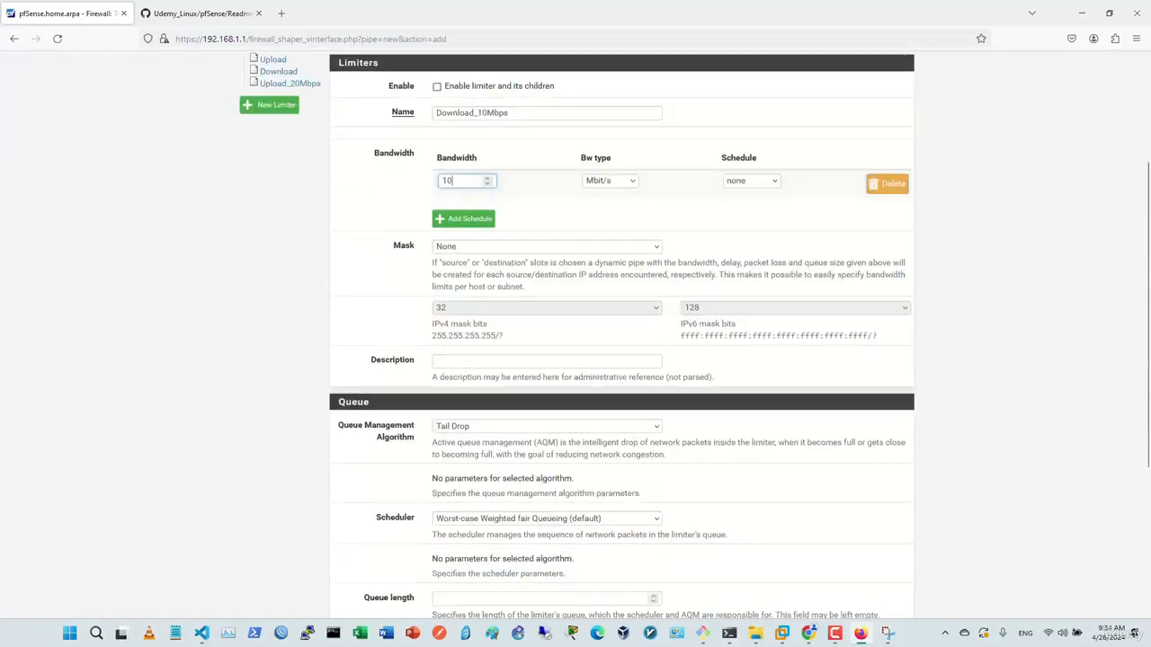
left_click(454, 550)
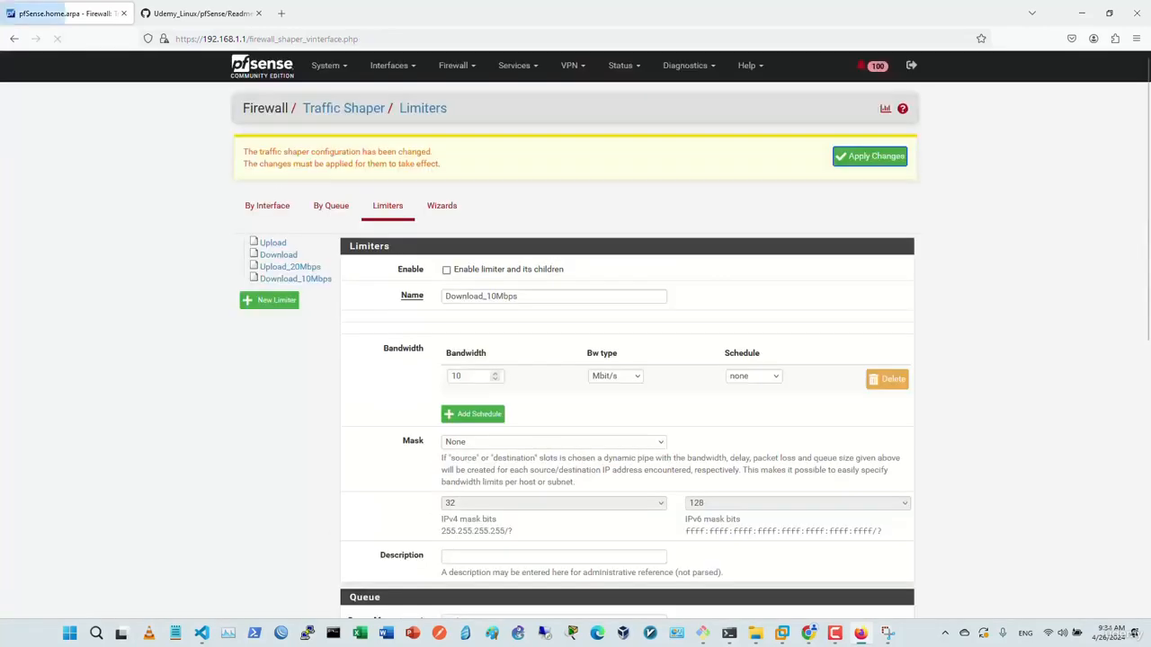
left_click(870, 155)
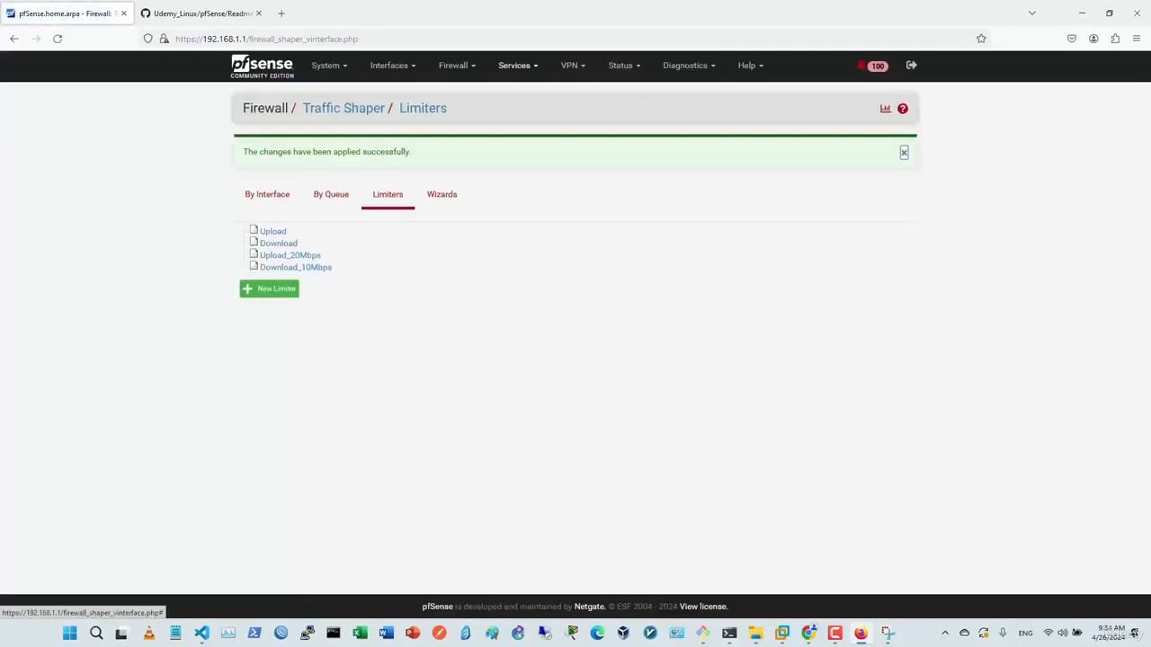
- Return to the LAN firewall rules and open the host2 rule for editing at its In / Out pipe settings
left_click(454, 65)
left_click(450, 129)
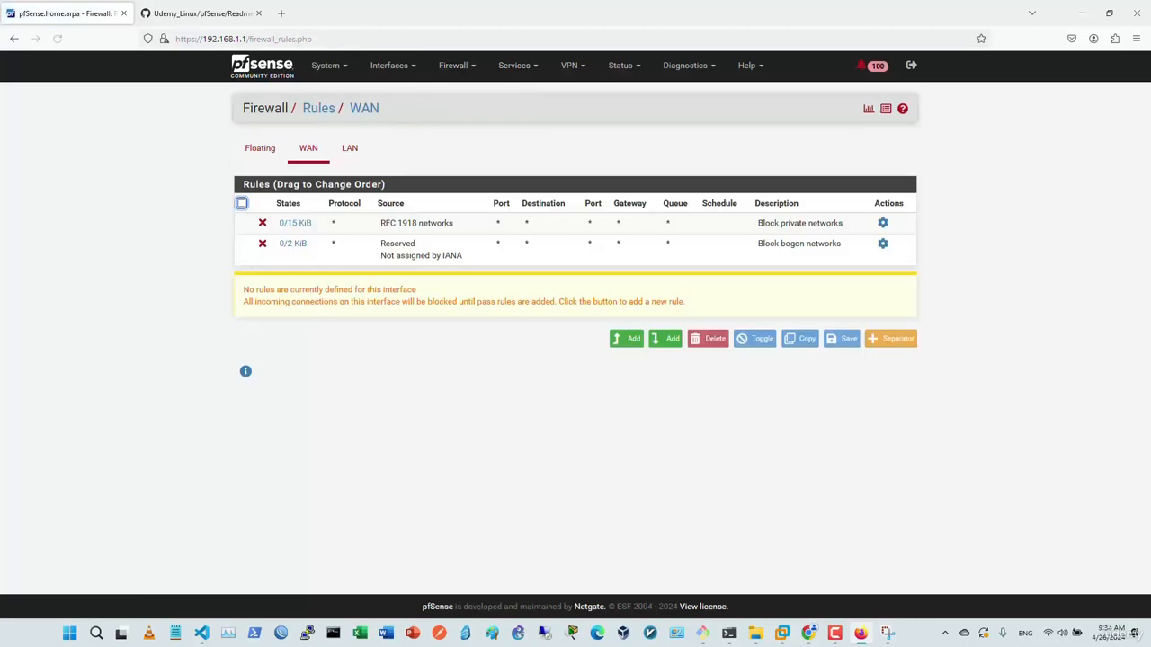
left_click(349, 147)
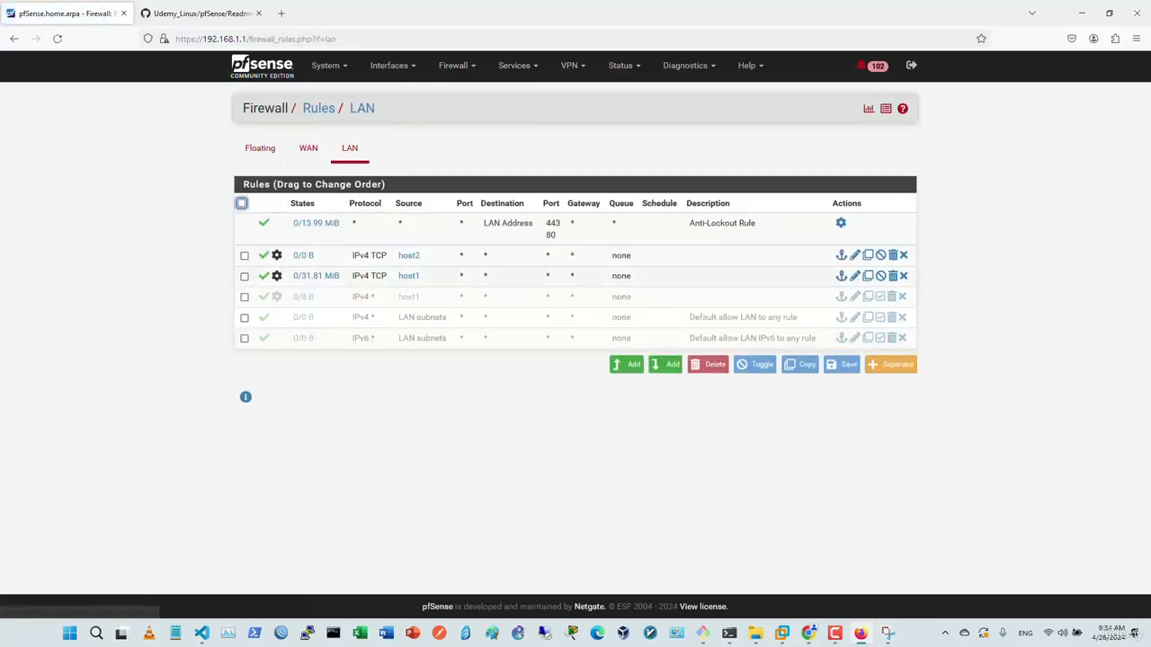
mouse_move(315, 277)
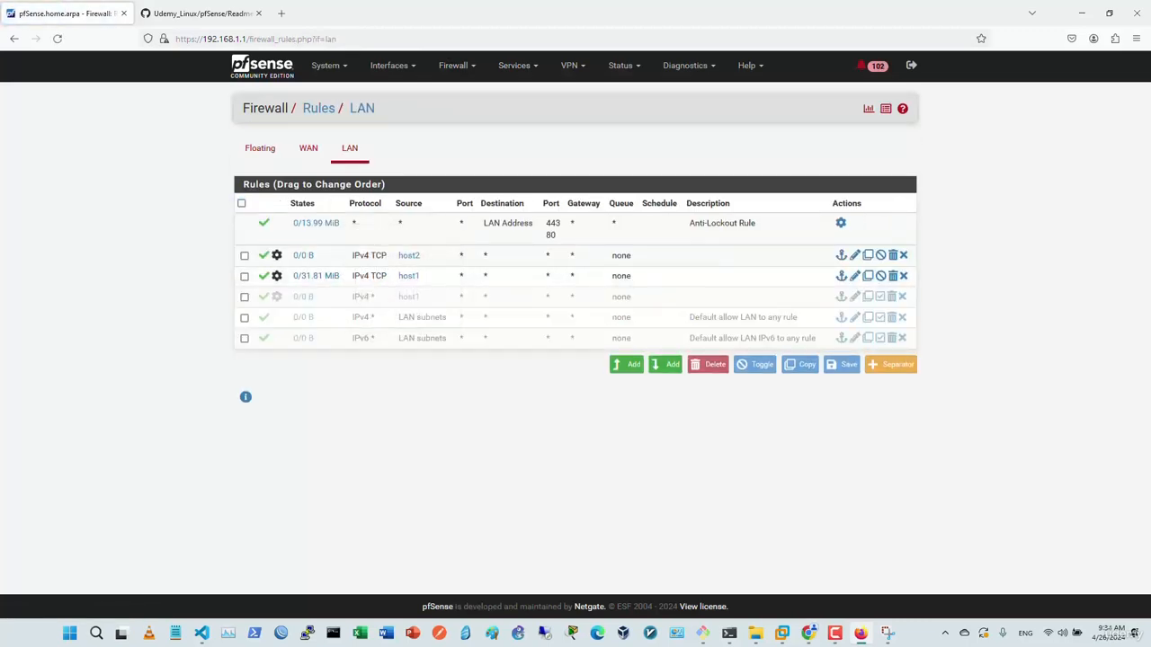
mouse_move(410, 256)
left_click(855, 255)
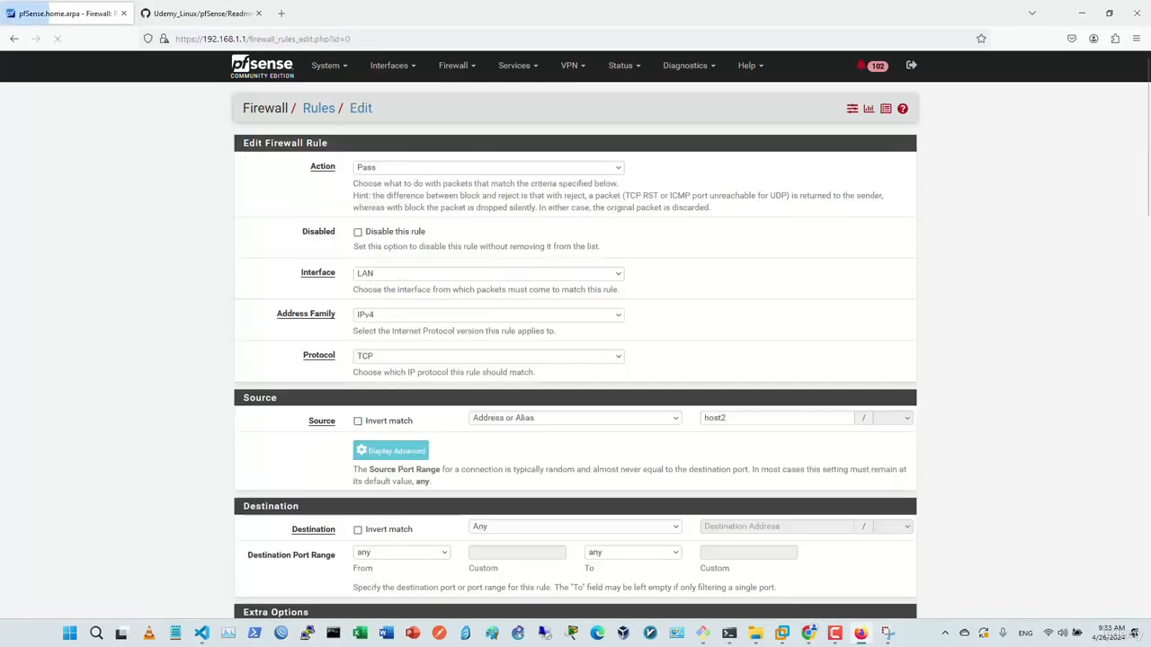
scroll(855, 255, "down", 15)
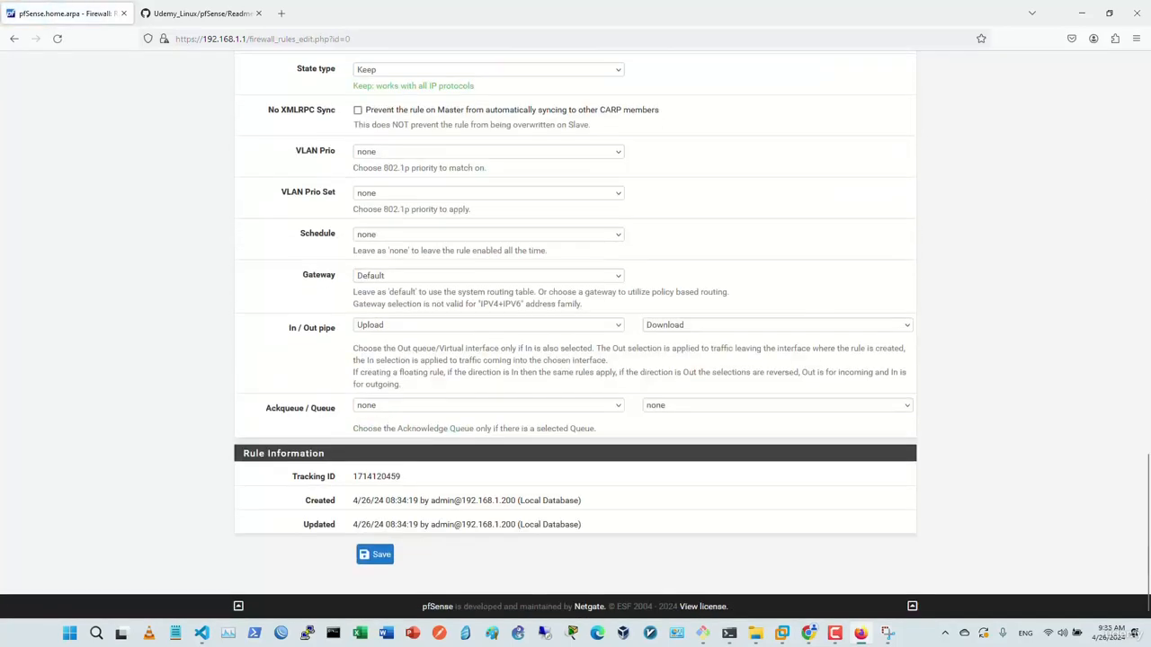
- Check which limiters the host2 rule offers for its In / Out pipe
left_click(488, 326)
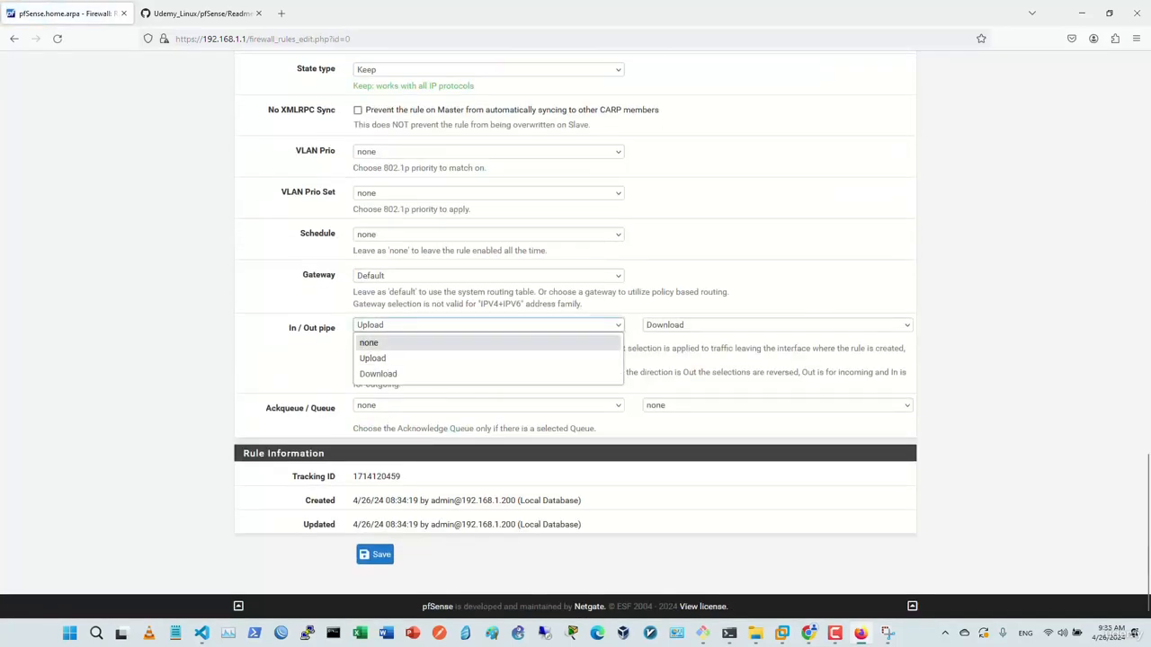
left_click(488, 359)
left_click(488, 325)
left_click(489, 359)
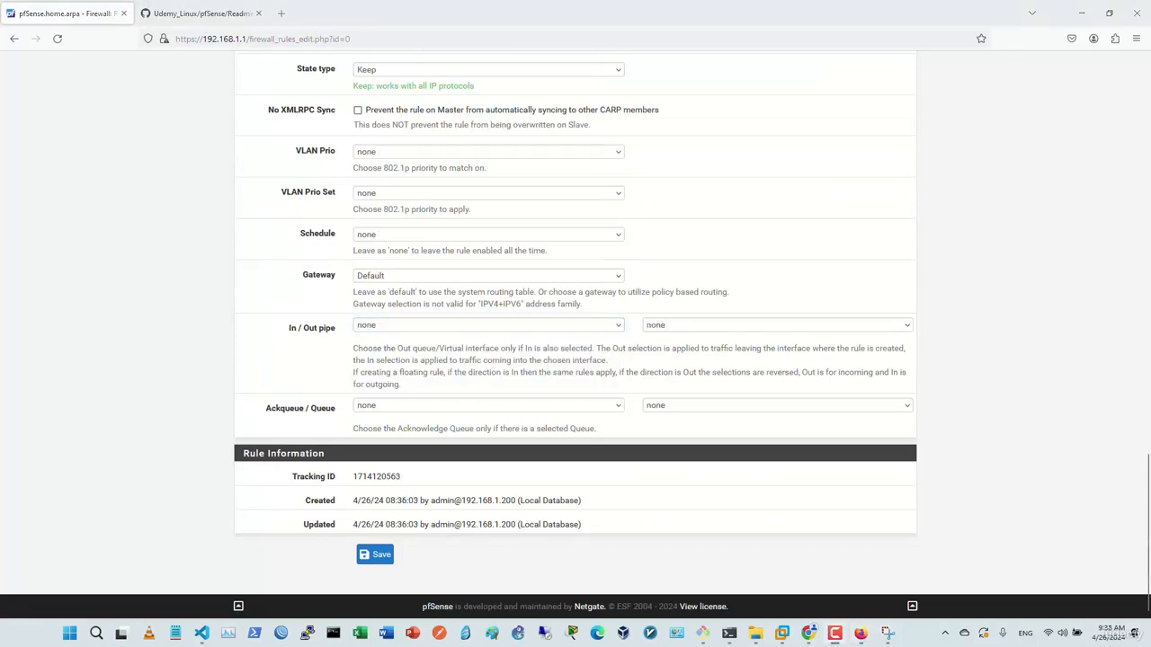
left_click(489, 325)
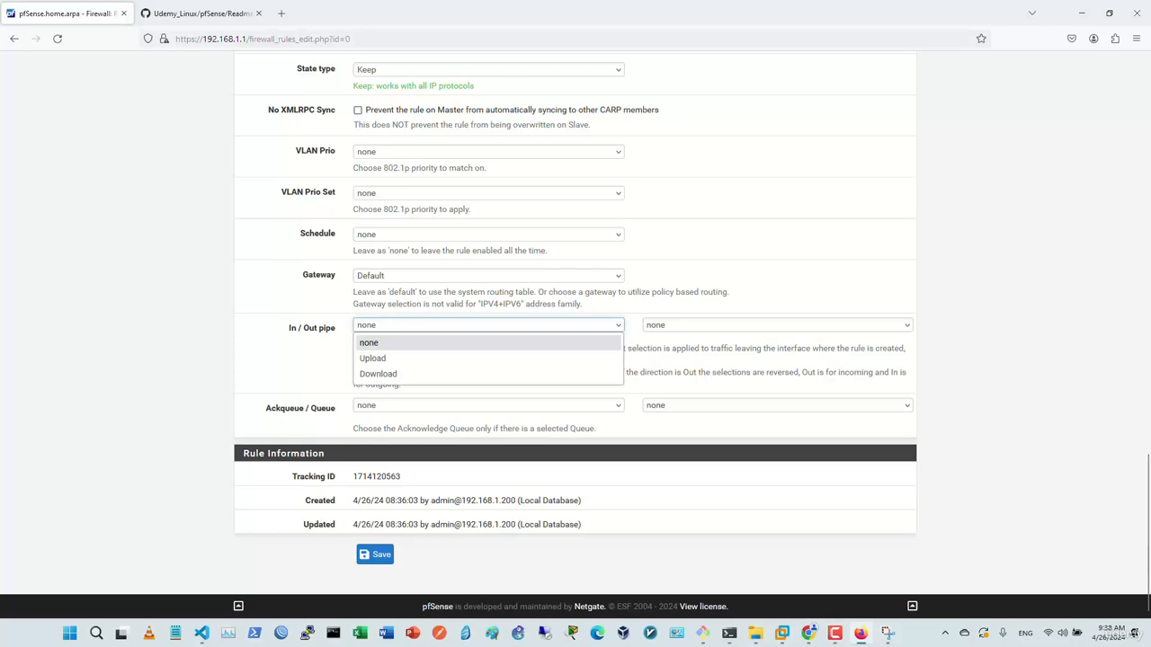
left_click(488, 325)
left_click(778, 325)
left_click(778, 325)
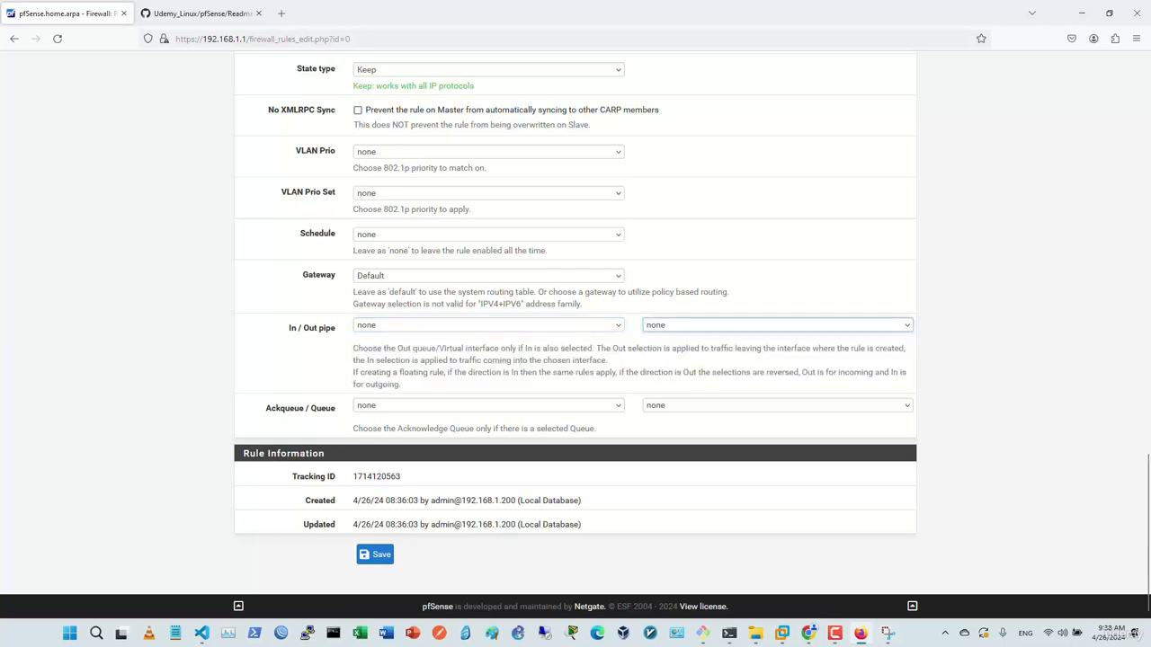
left_click(488, 325)
left_click(489, 325)
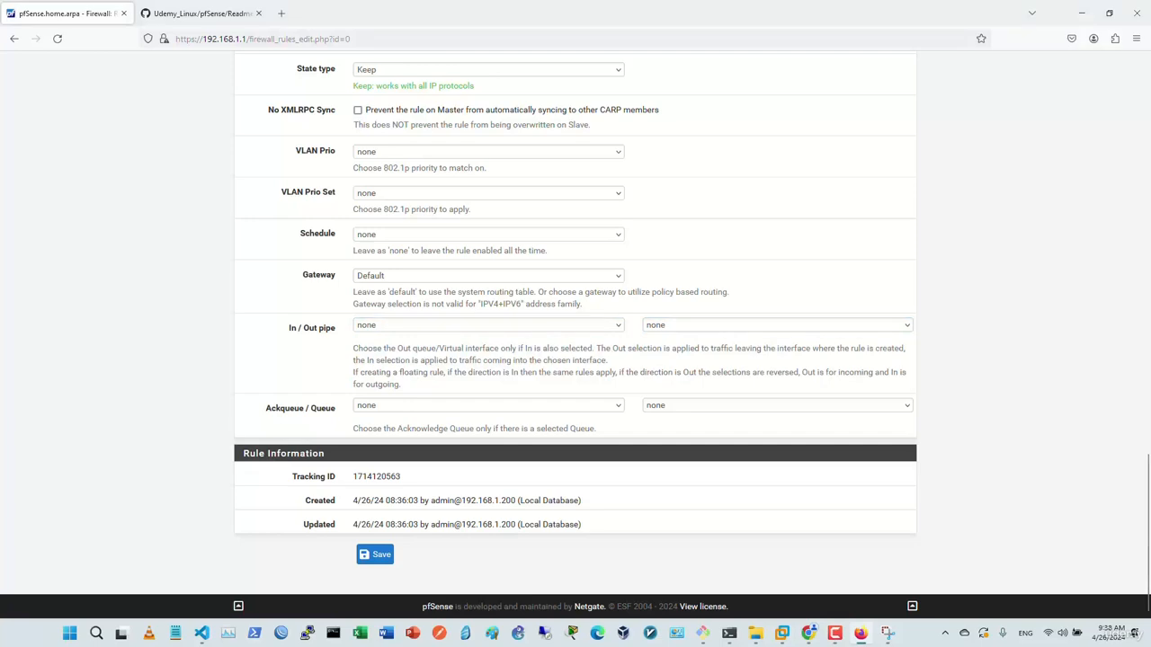
- Show the Traffic Shaper limiters in a separate browser tab, keeping the host2 rule open
scroll(576, 334, "up", 15)
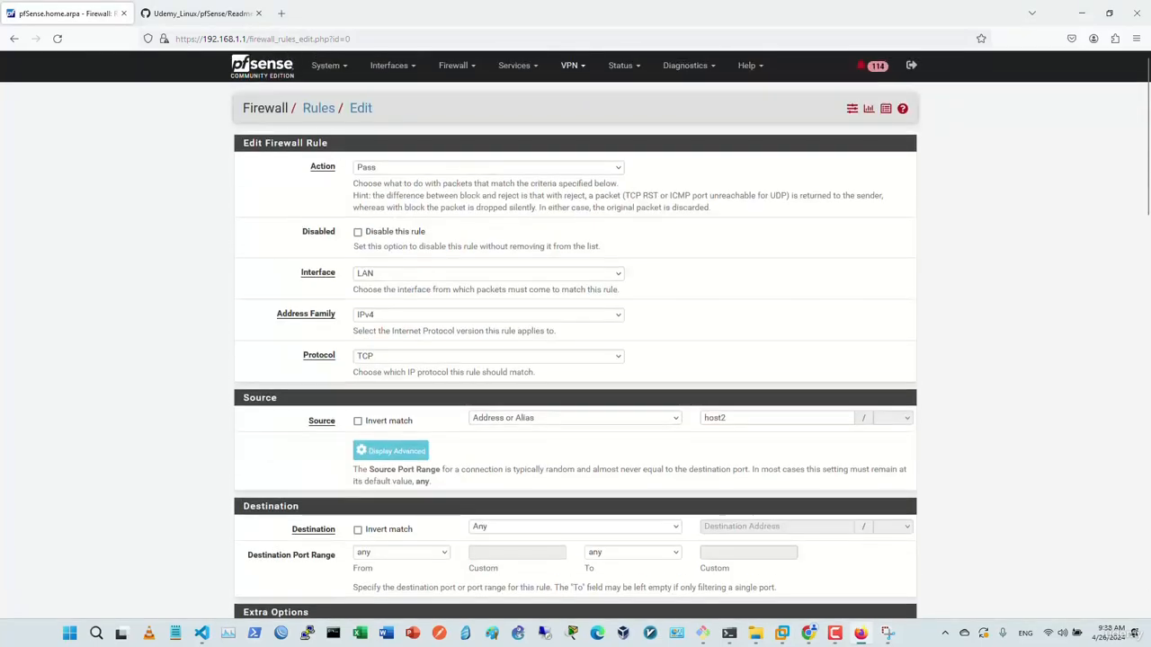
left_click(454, 66)
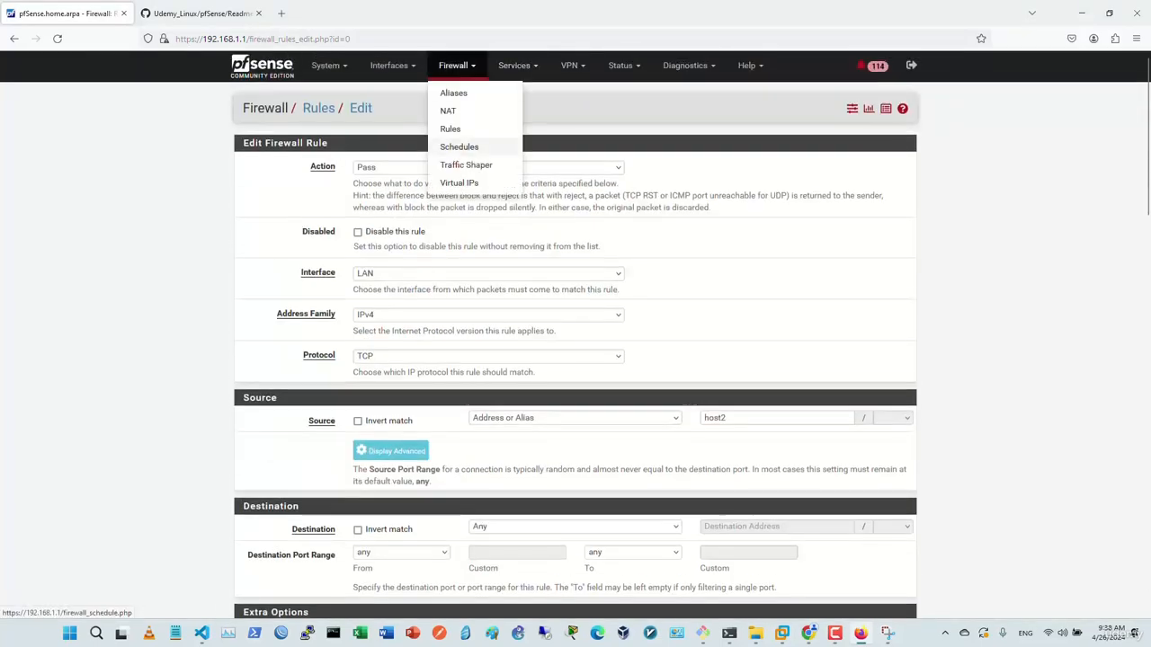
right_click(476, 164)
left_click(517, 176)
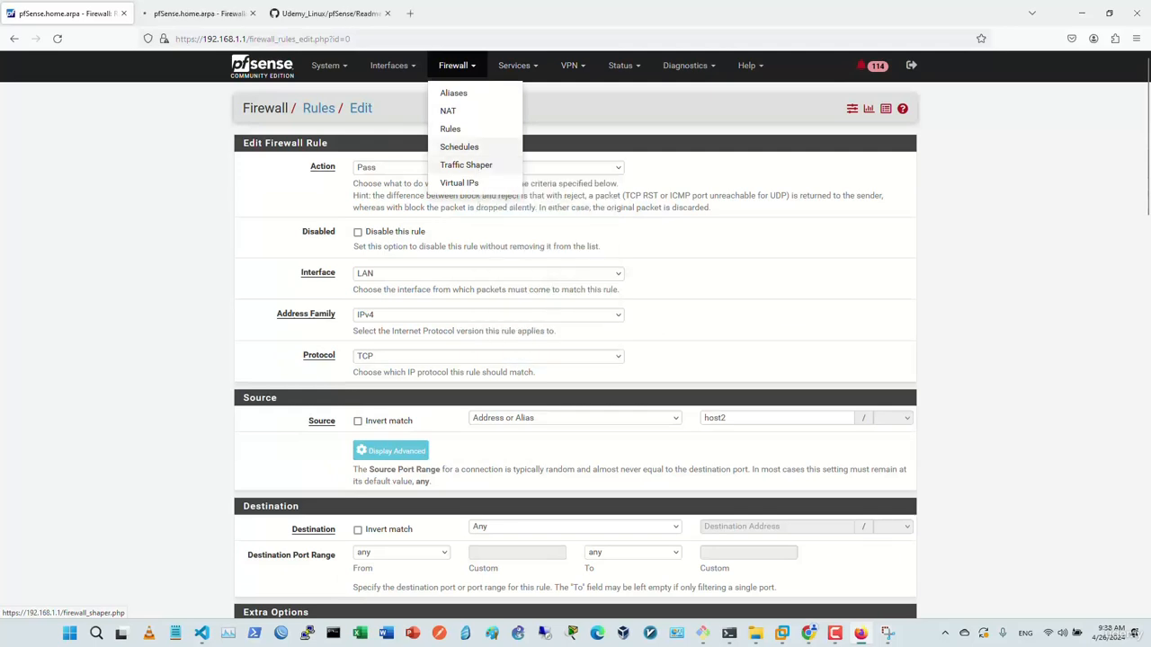
key("ctrl+Tab")
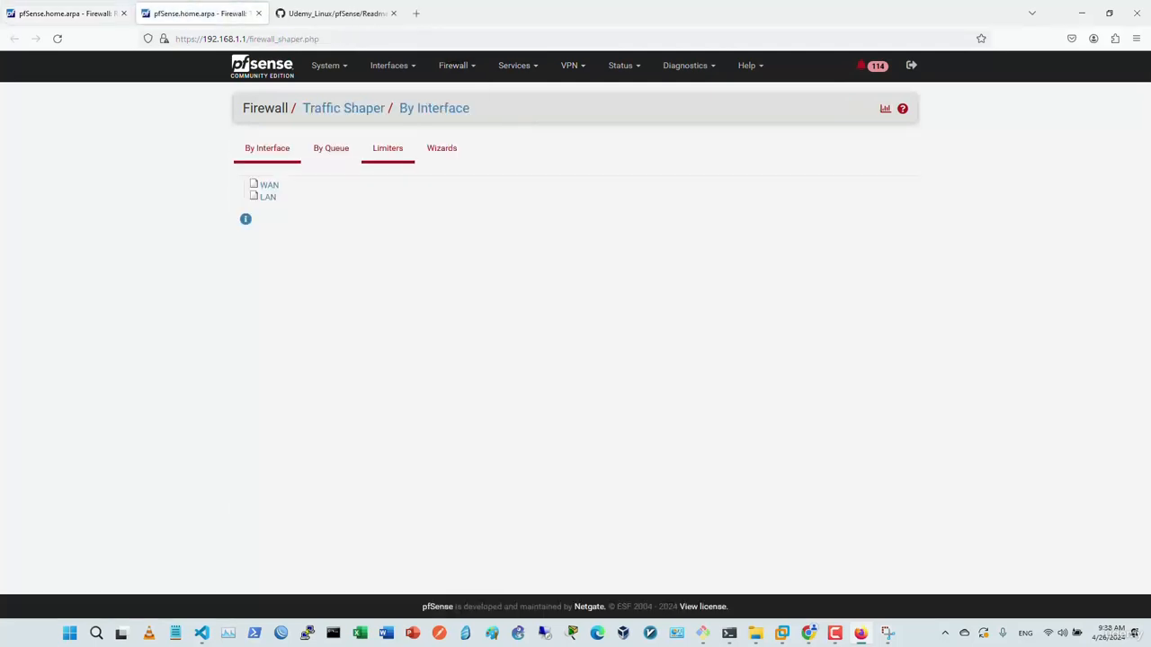
left_click(388, 148)
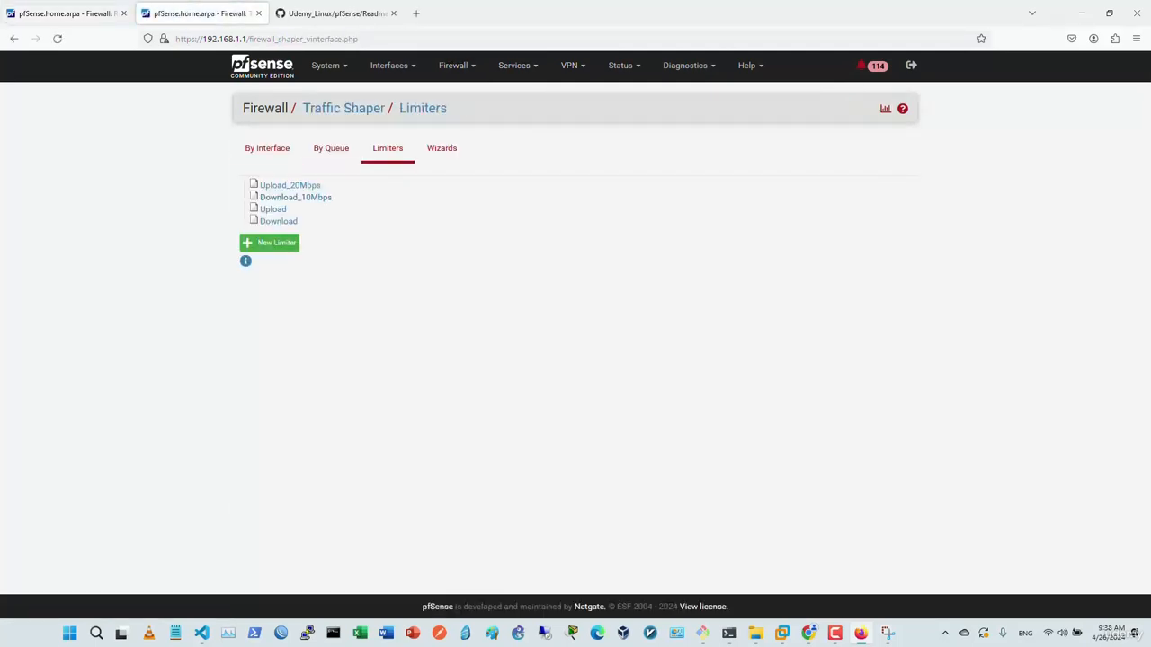
- Enable the Upload_20Mbps limiter and its children and save it
left_click(289, 185)
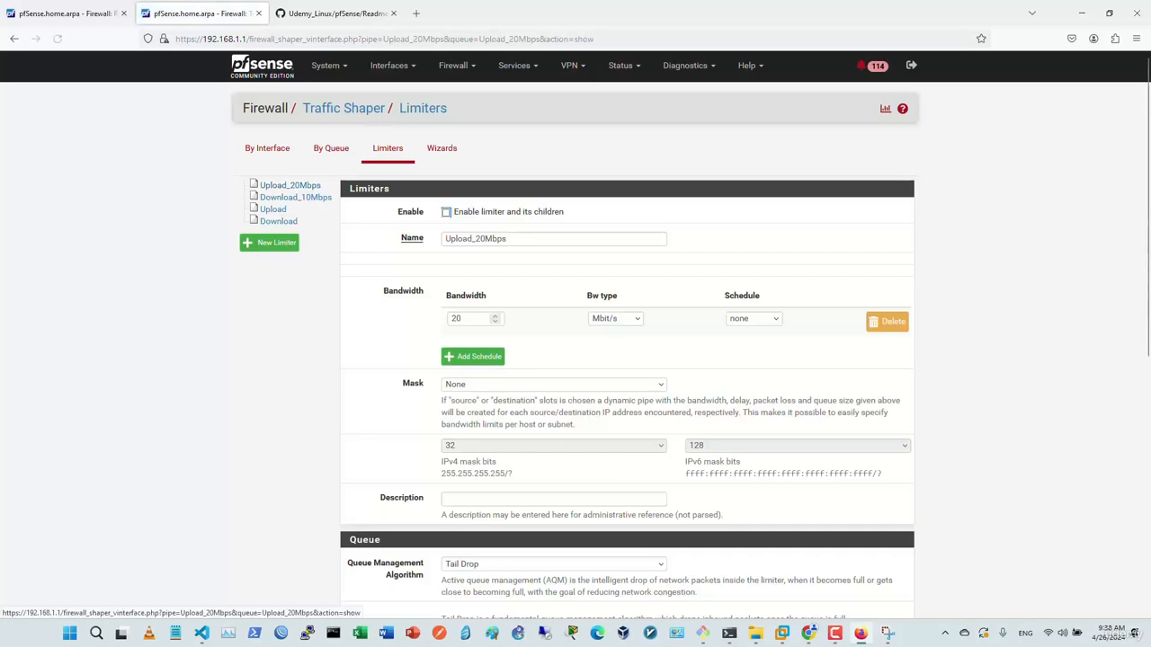
left_click(446, 212)
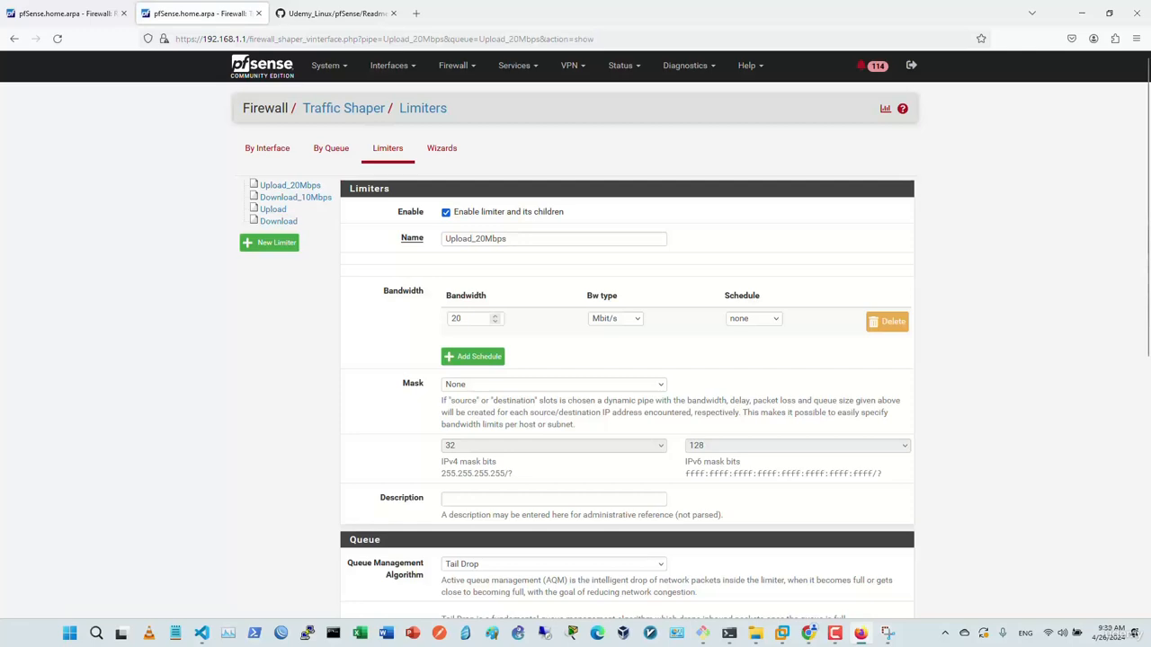
scroll(575, 359, "down", 5)
left_click(463, 551)
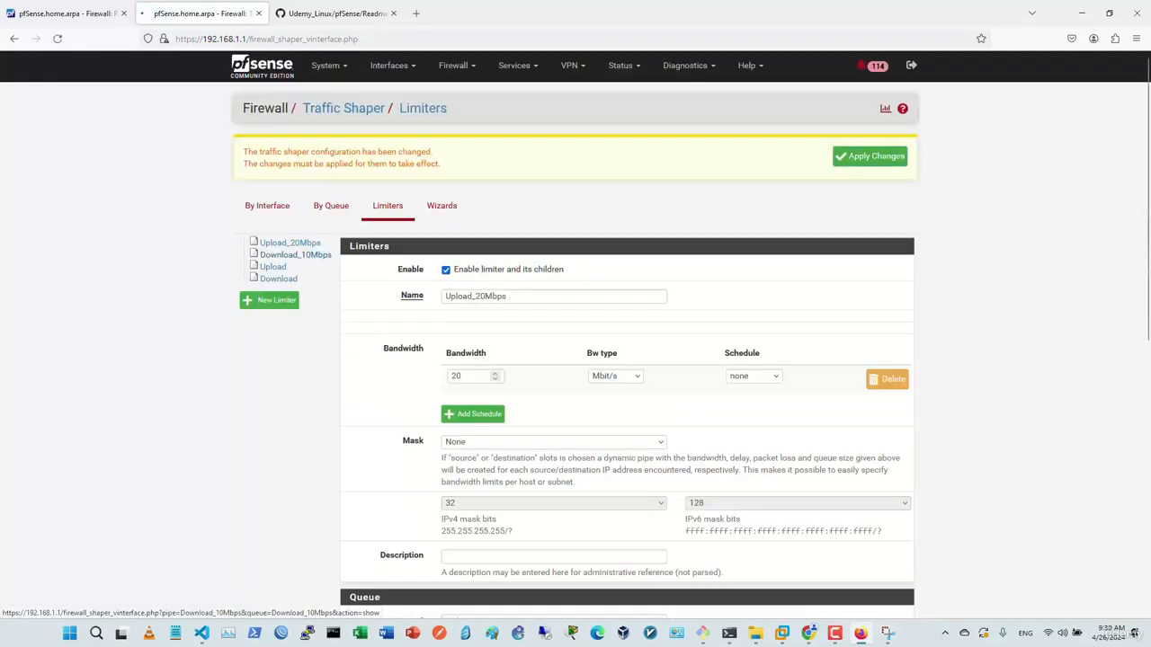
- Enable the Download_10Mbps limiter and its children, save it and apply the traffic shaper changes
left_click(290, 255)
left_click(446, 270)
scroll(463, 450, "down", 6)
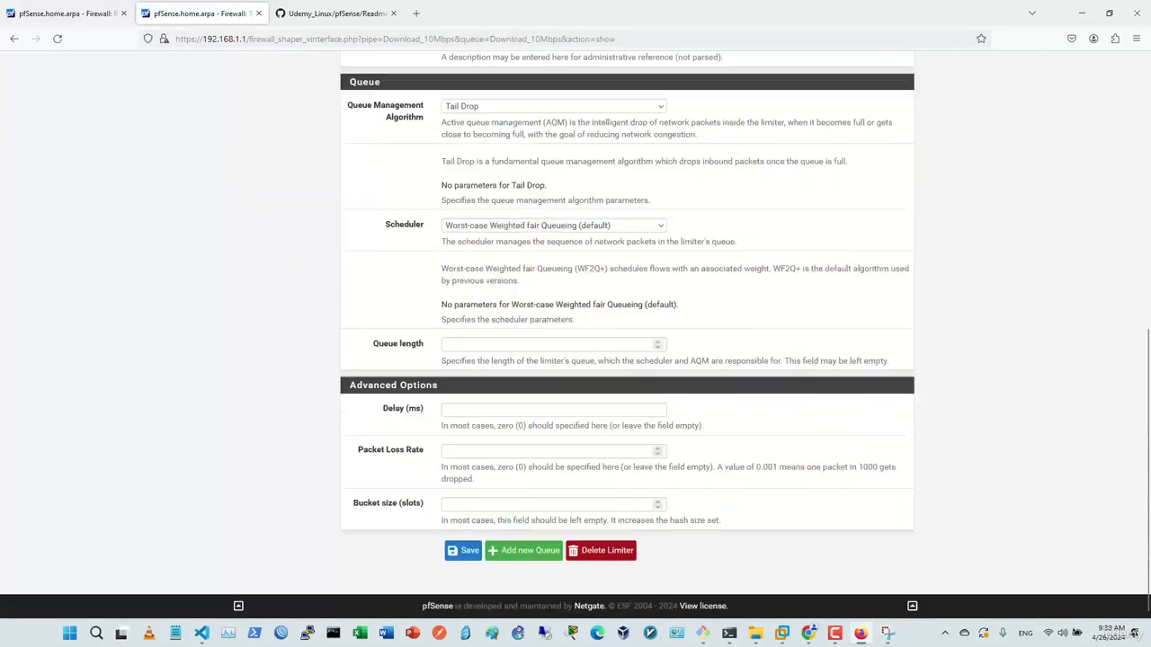
left_click(463, 551)
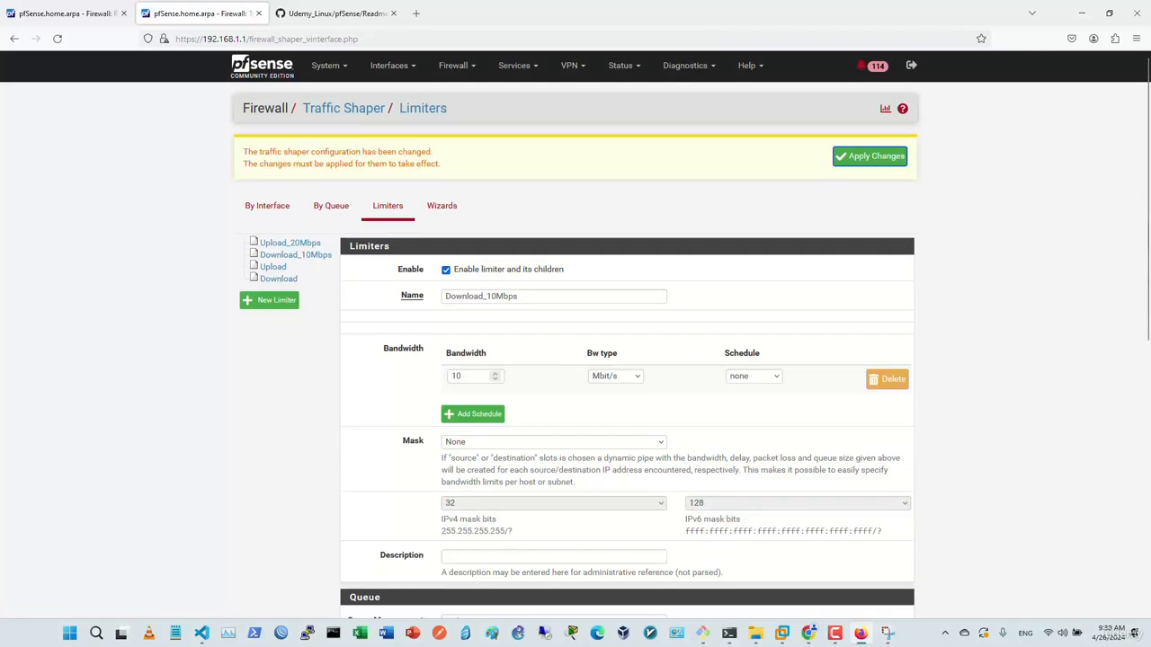
left_click(870, 155)
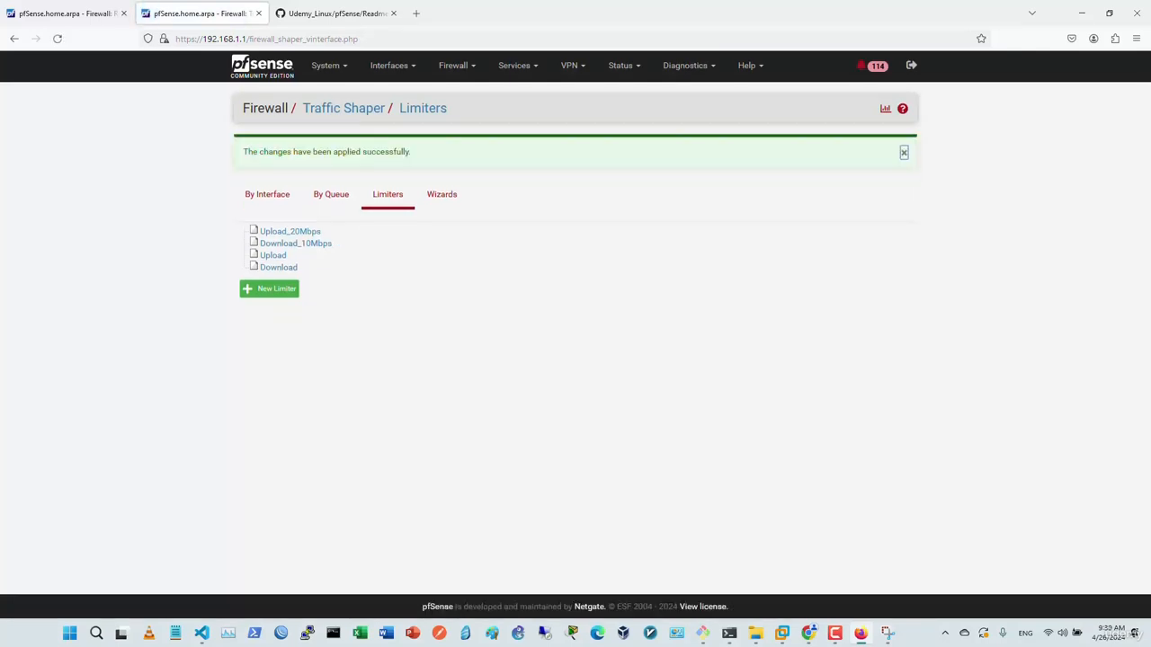
- Return to the host2 rule, reload its edit page and display its advanced options at In / Out pipe
left_click(68, 14)
left_click(135, 180)
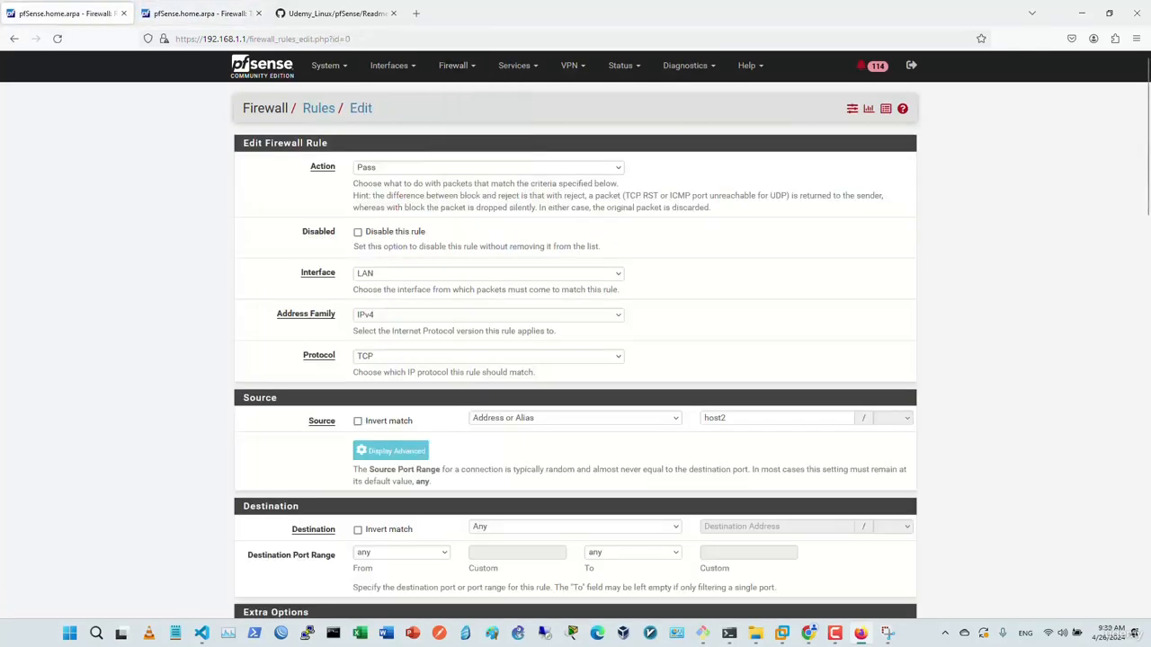
left_click(57, 38)
scroll(576, 360, "down", 4)
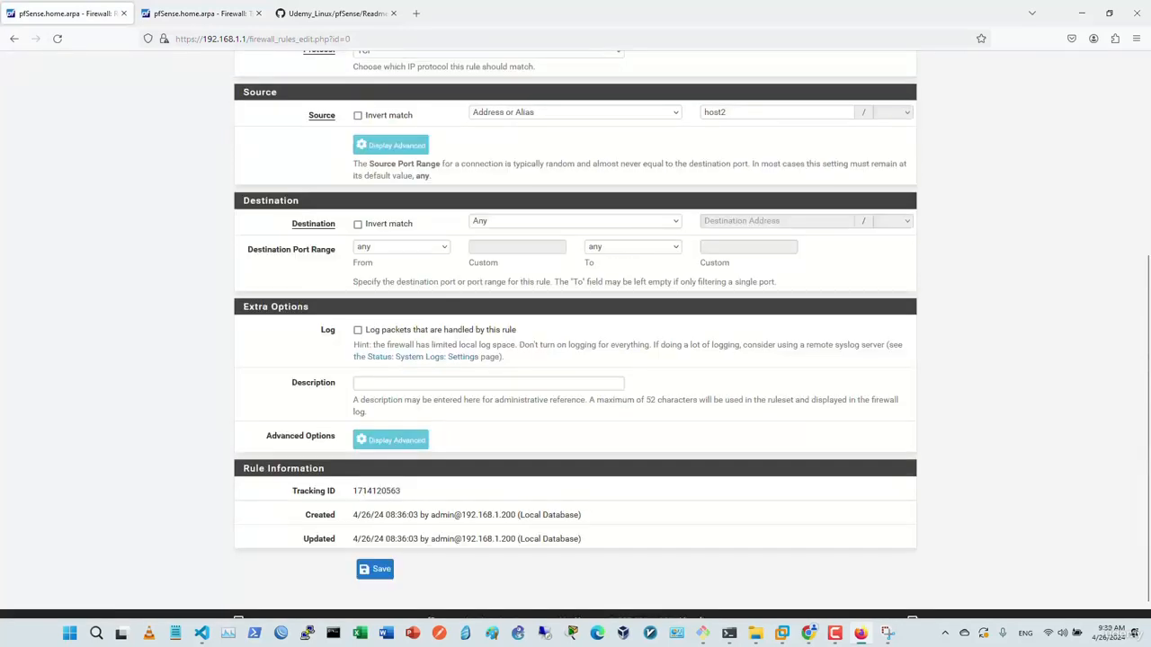
scroll(576, 359, "up", 2)
scroll(576, 360, "down", 2)
left_click(391, 424)
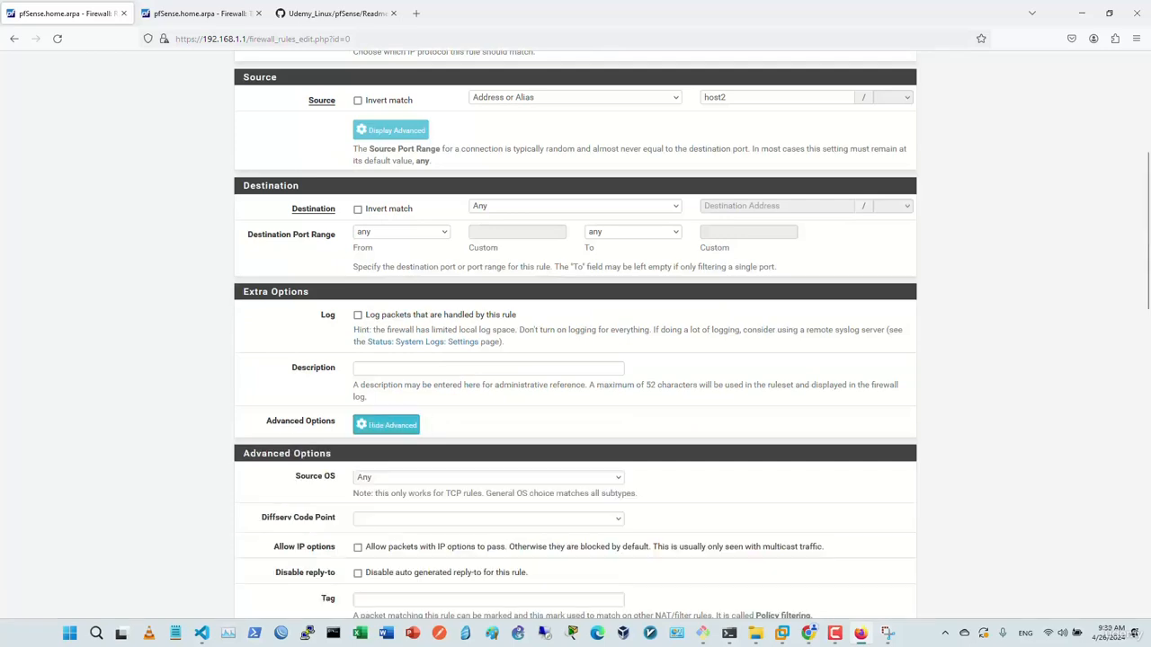
scroll(576, 360, "down", 9)
scroll(575, 360, "down", 3)
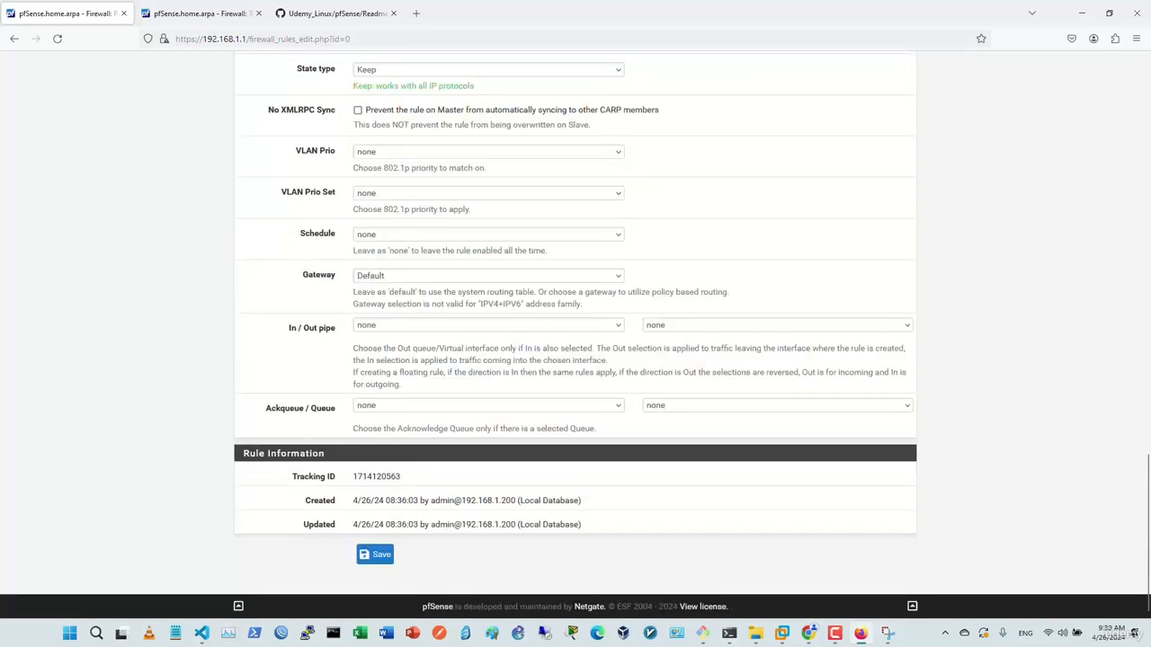
- Set the host2 rule's In / Out pipe to Upload_20Mbps and Download_10Mbps, save it and apply the changes
left_click(486, 324)
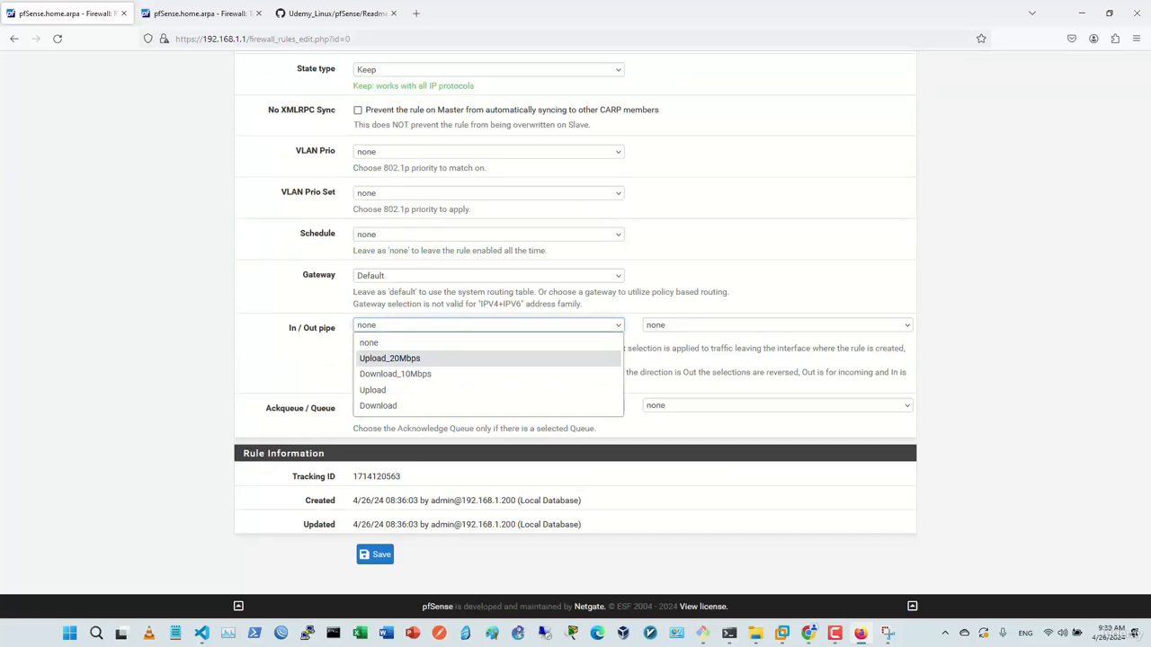
left_click(389, 358)
left_click(778, 324)
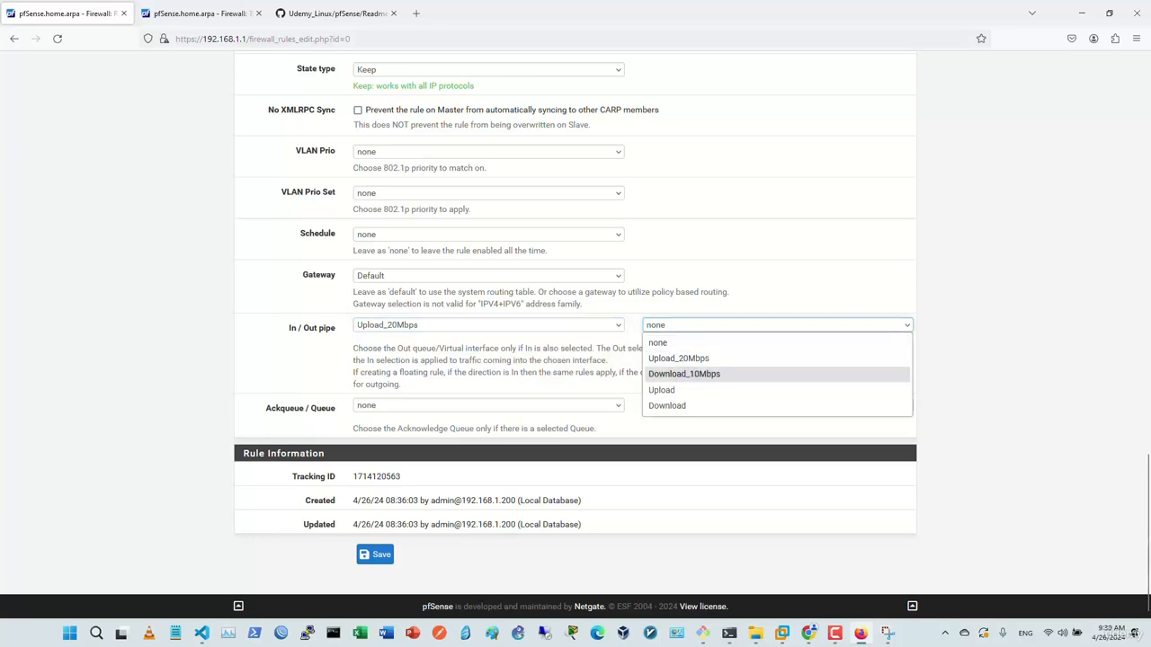
left_click(684, 374)
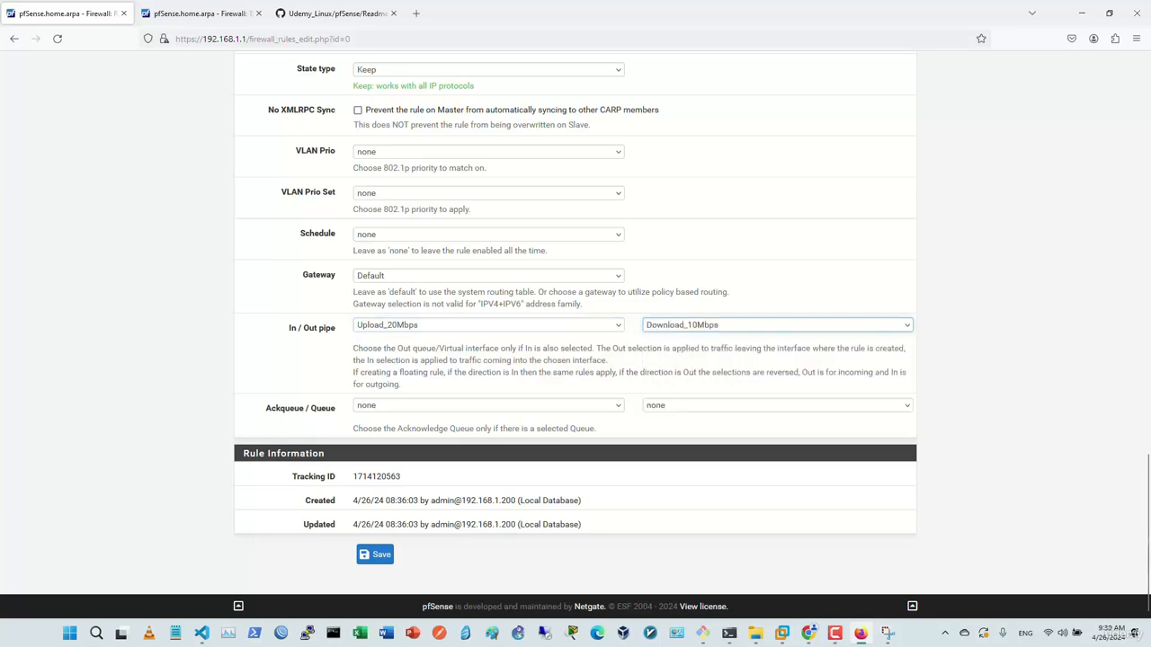
left_click(374, 554)
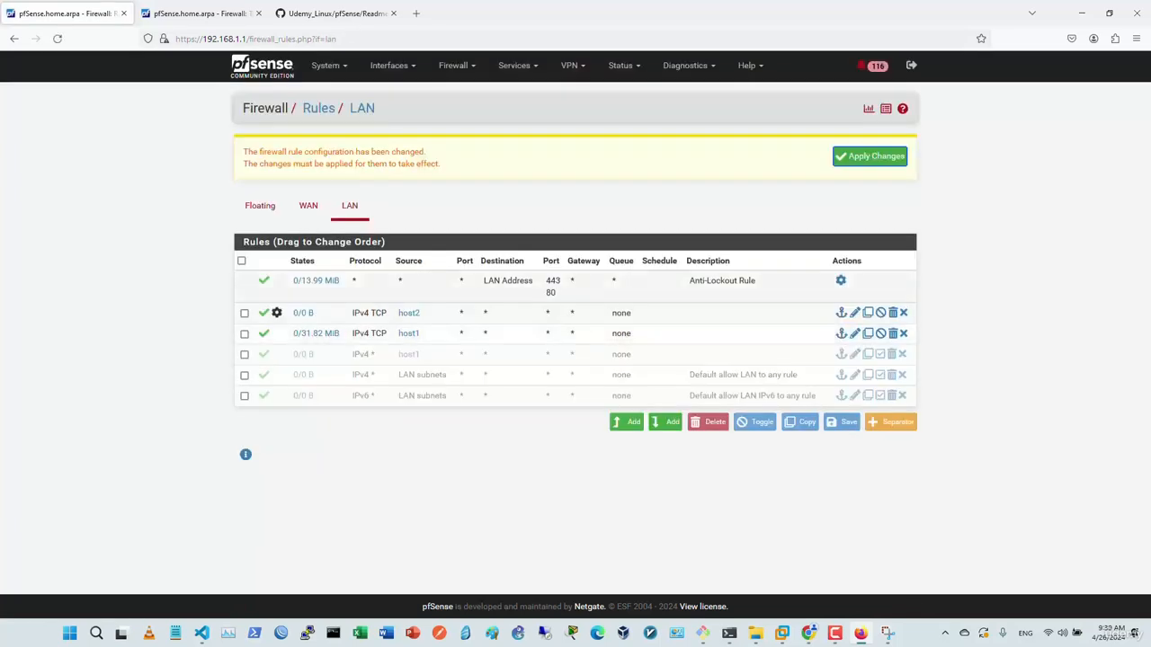
left_click(870, 156)
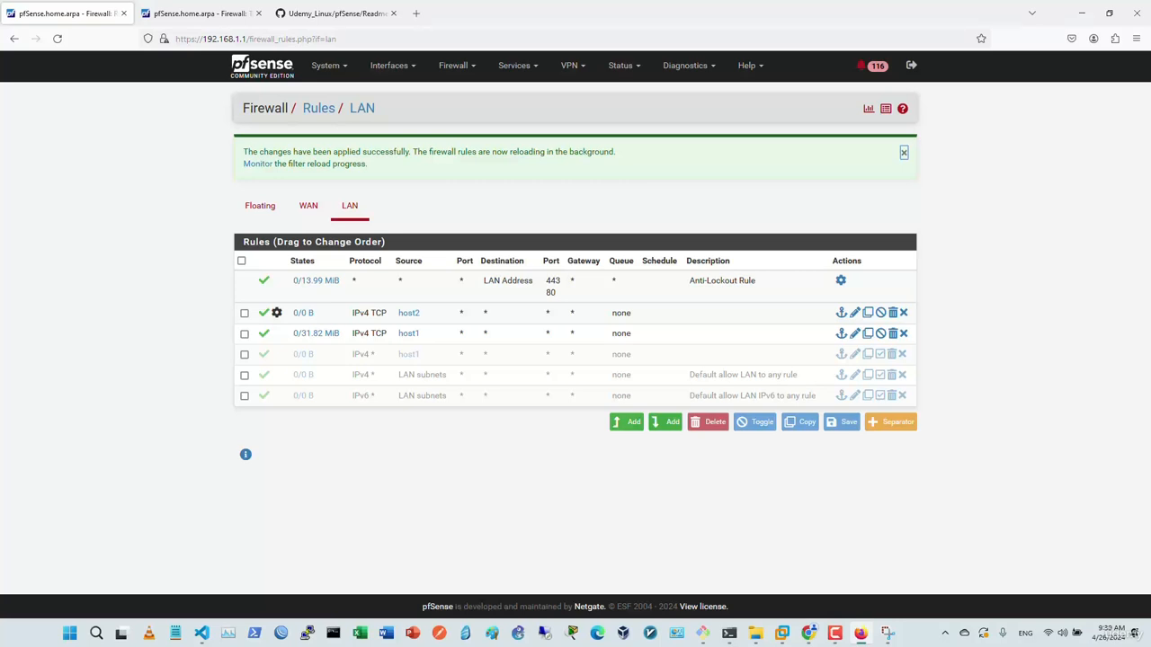
- Review the firewall's IP aliases and the list of Traffic Shaper limiters
left_click(456, 65)
left_click(458, 94)
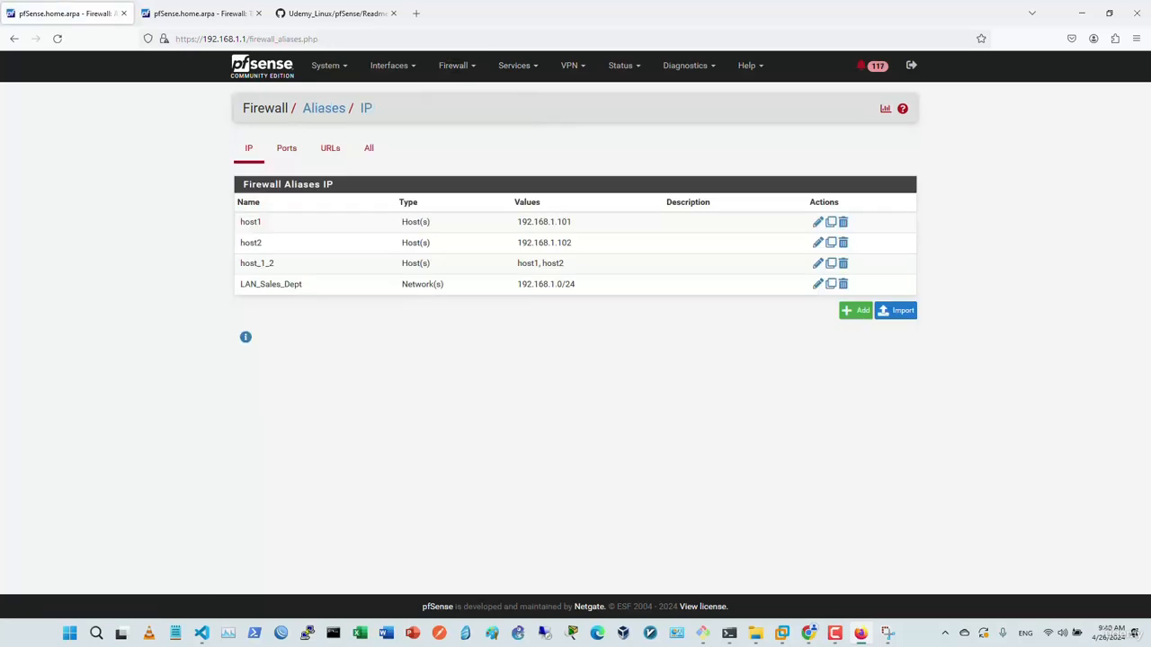
left_click(455, 64)
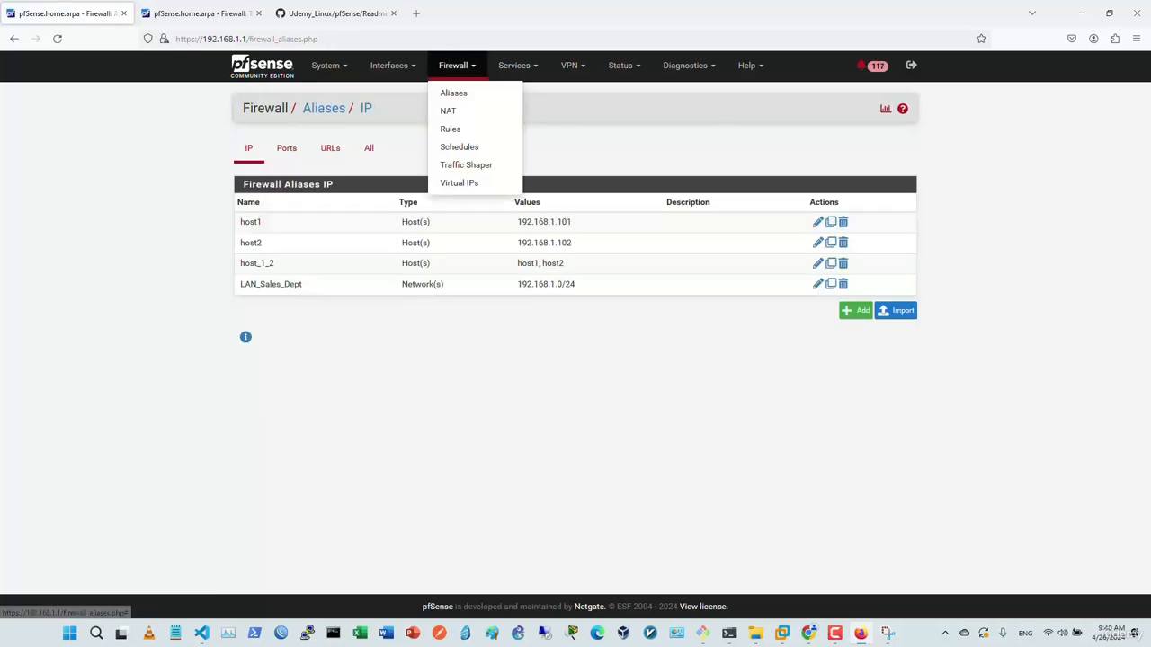
left_click(476, 165)
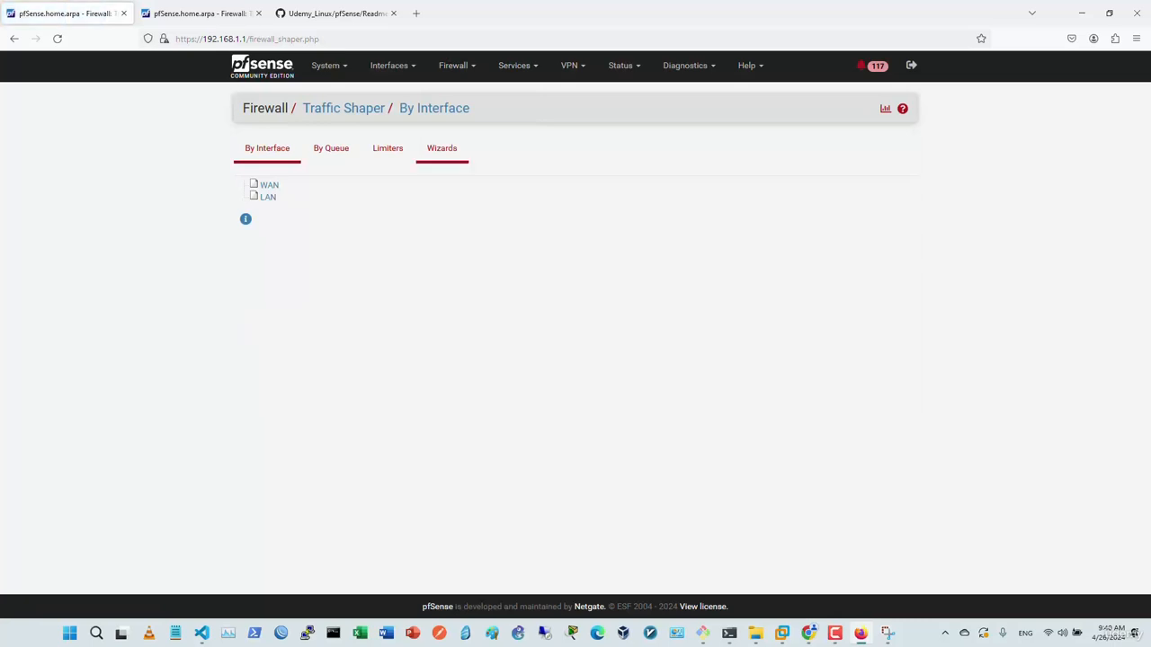
left_click(387, 148)
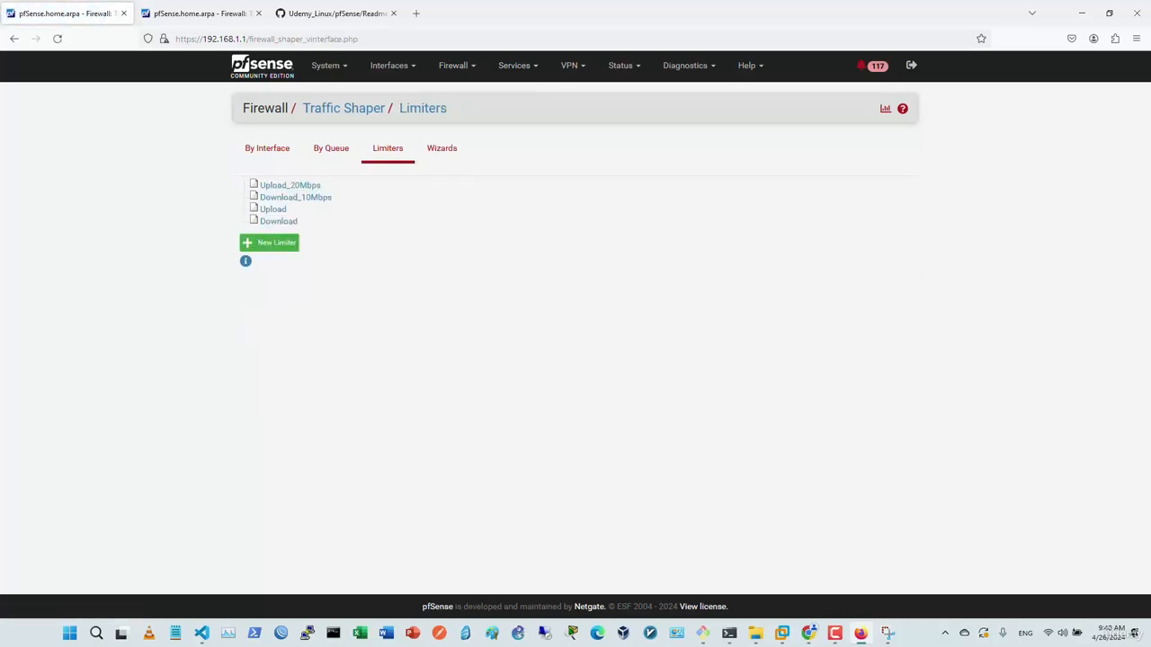
- Delete the IPv4 TCP rules for host1 and host2 from the LAN firewall rules
left_click(454, 65)
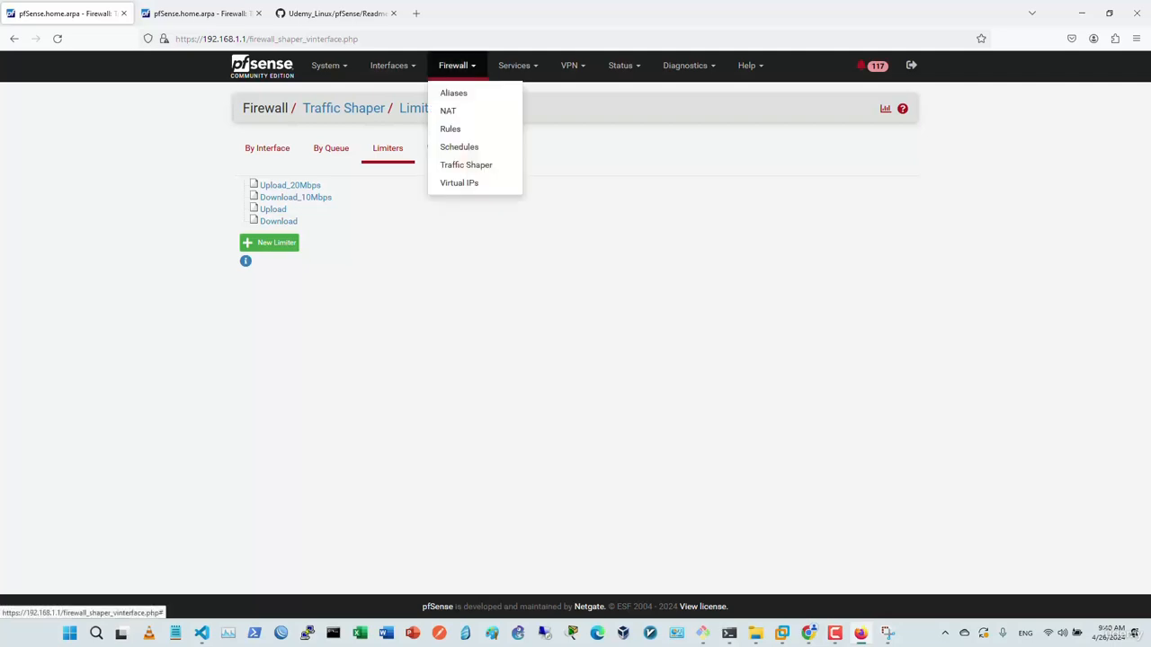
left_click(449, 128)
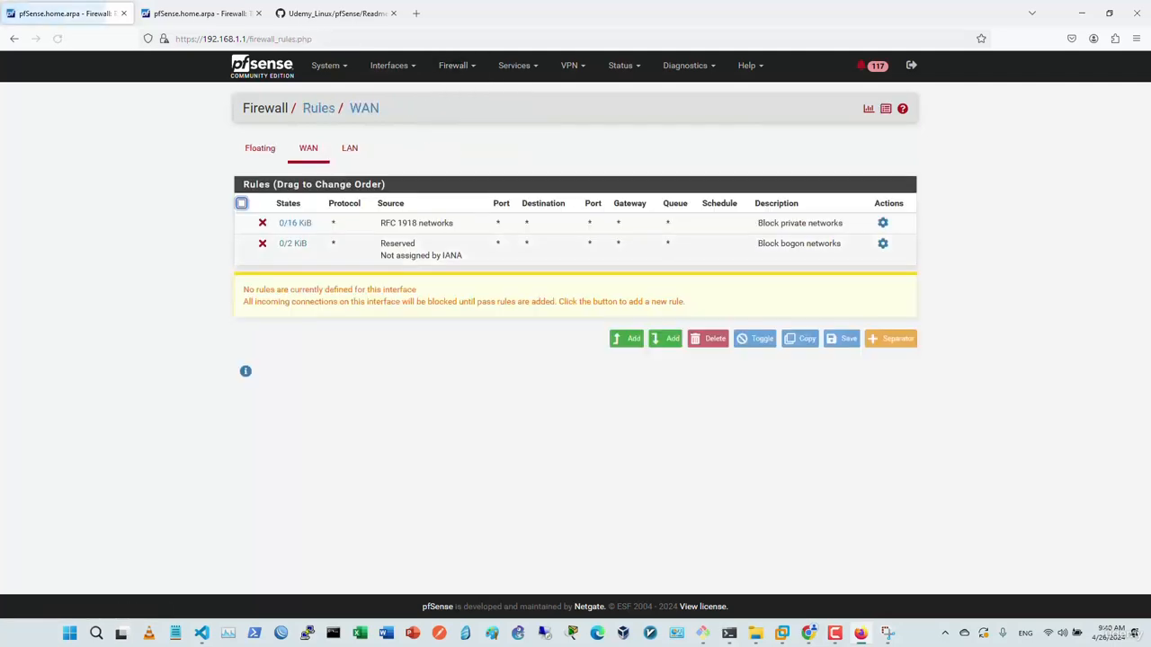
left_click(350, 148)
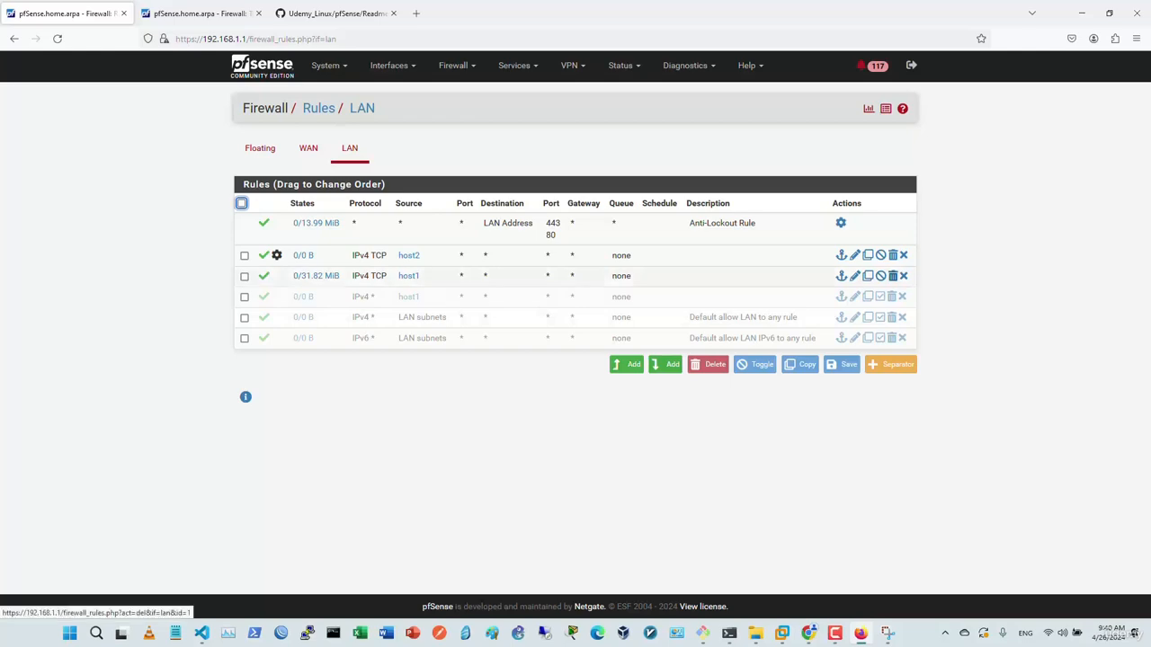
left_click(893, 275)
left_click(634, 356)
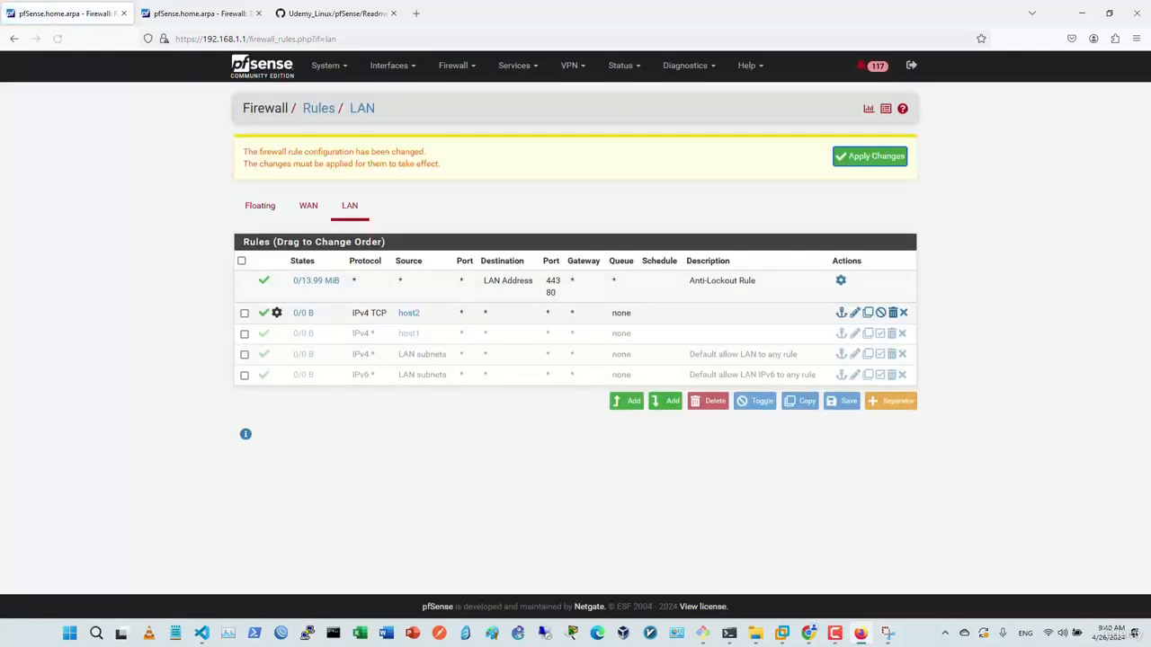
left_click(893, 312)
left_click(634, 365)
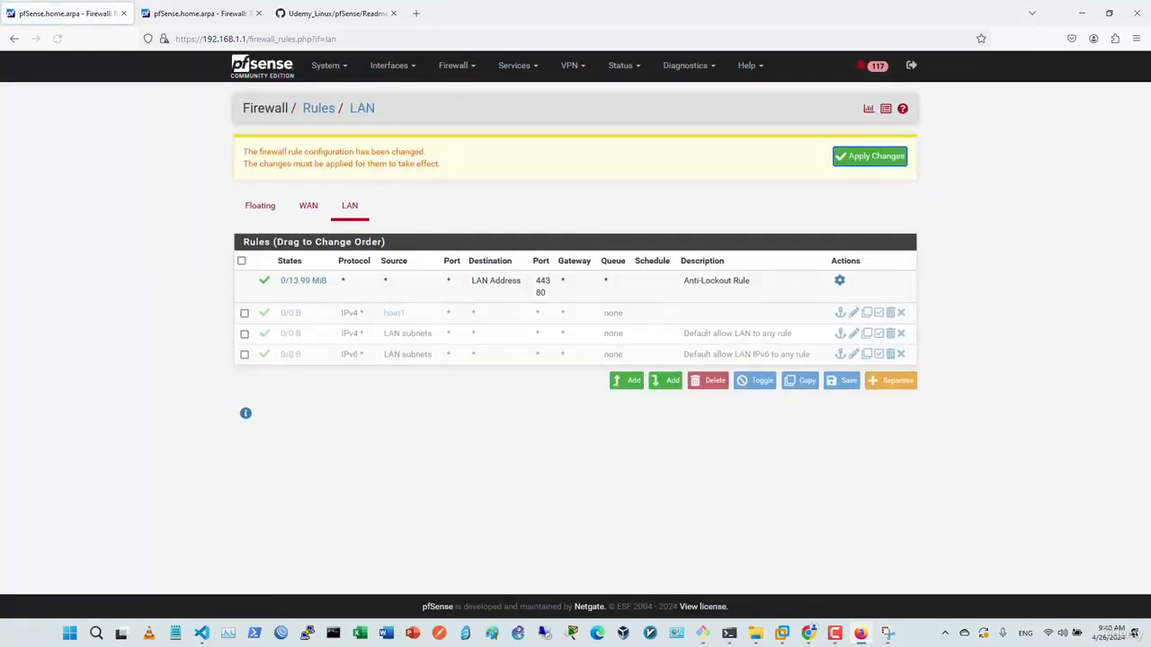
- Add a pass rule at the top of the LAN rules with protocol Any and the alias host_1_2 as source
left_click(627, 380)
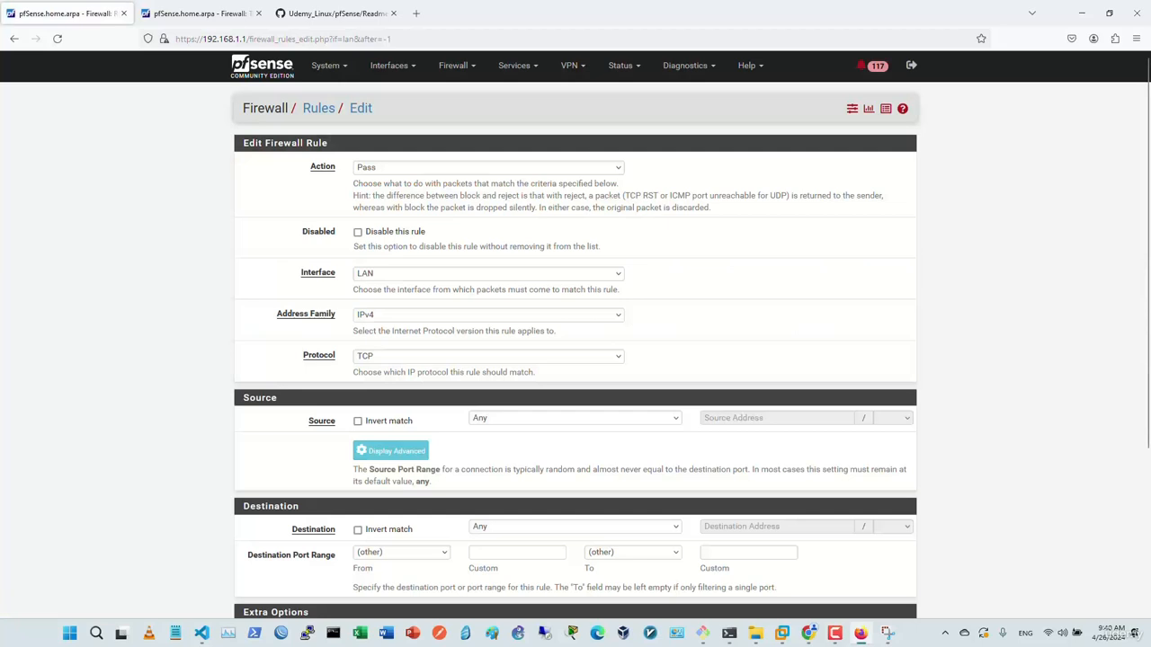
left_click(489, 357)
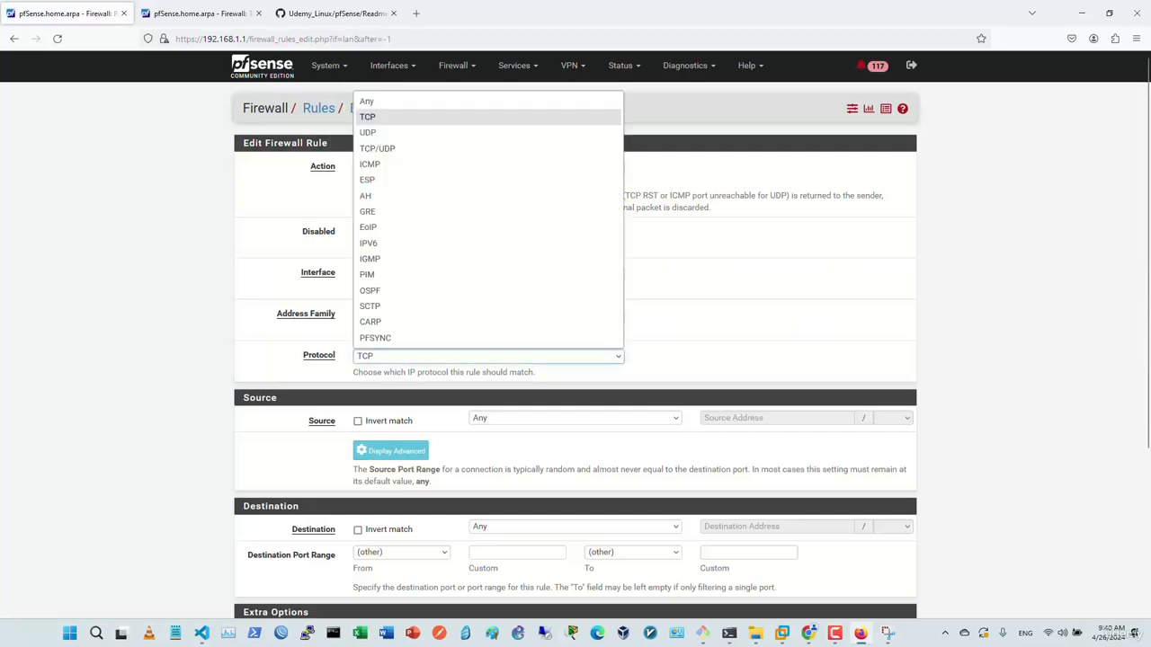
left_click(405, 102)
scroll(539, 335, "down", 1)
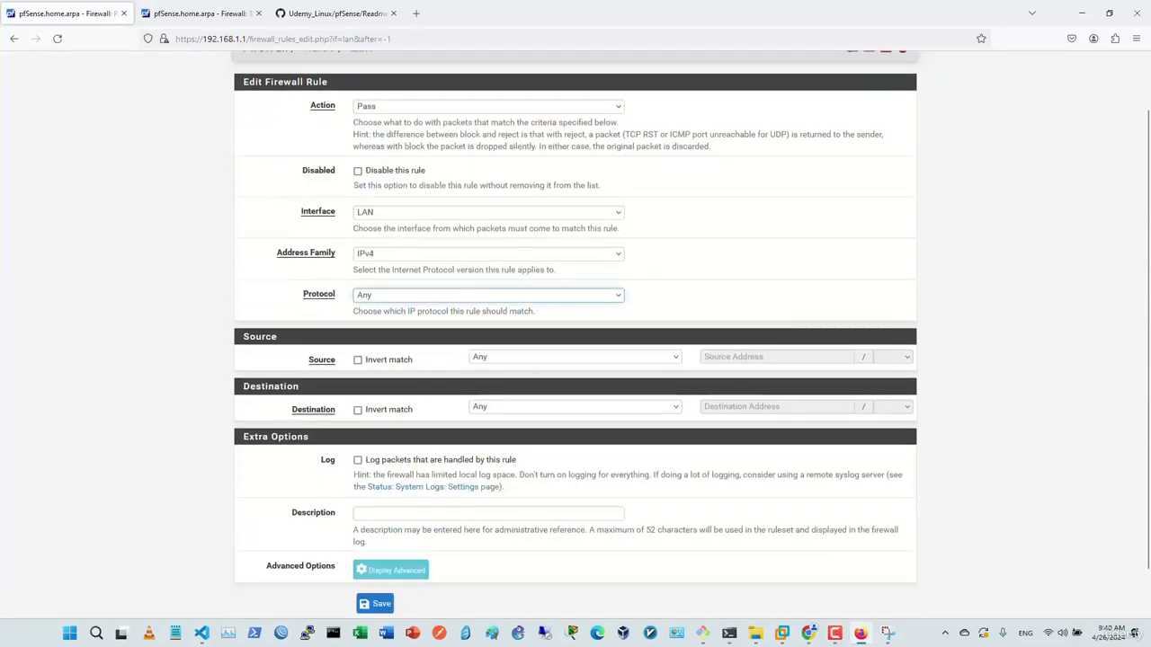
left_click(576, 357)
left_click(542, 391)
left_click(764, 357)
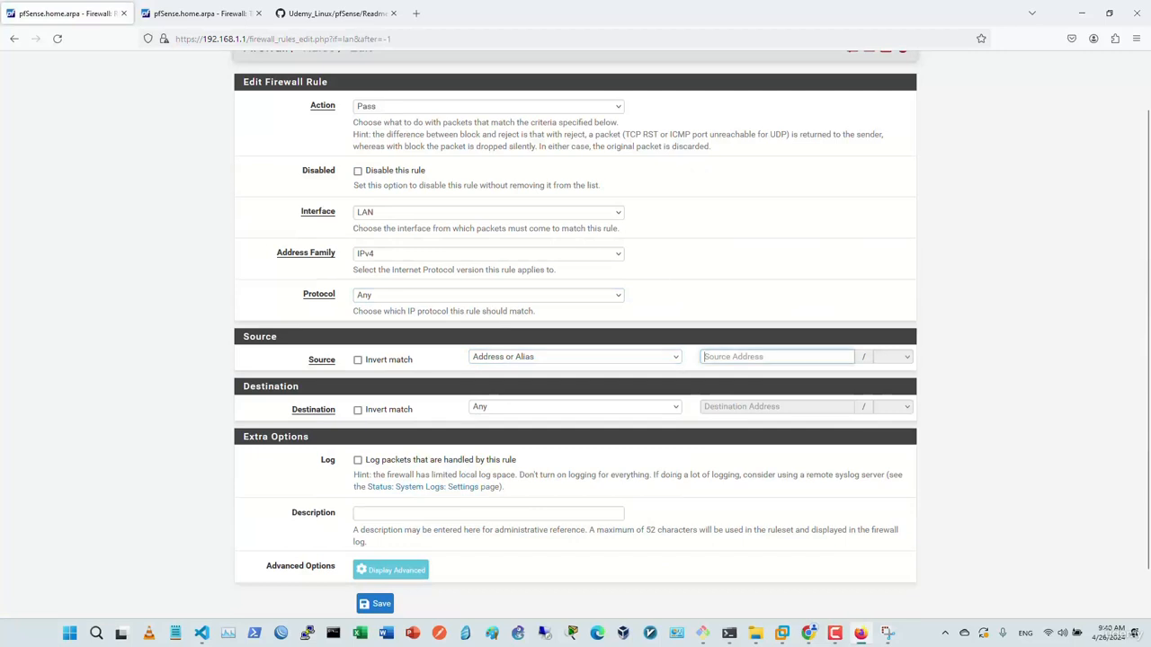
type("host_1")
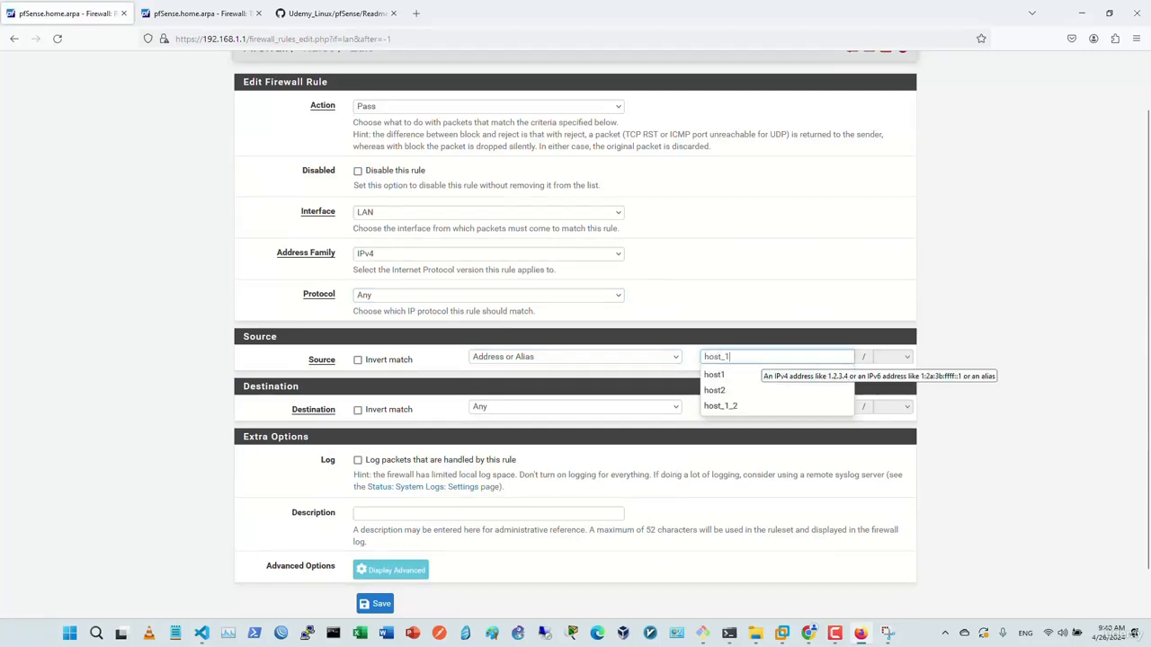
key("Down")
key("Return")
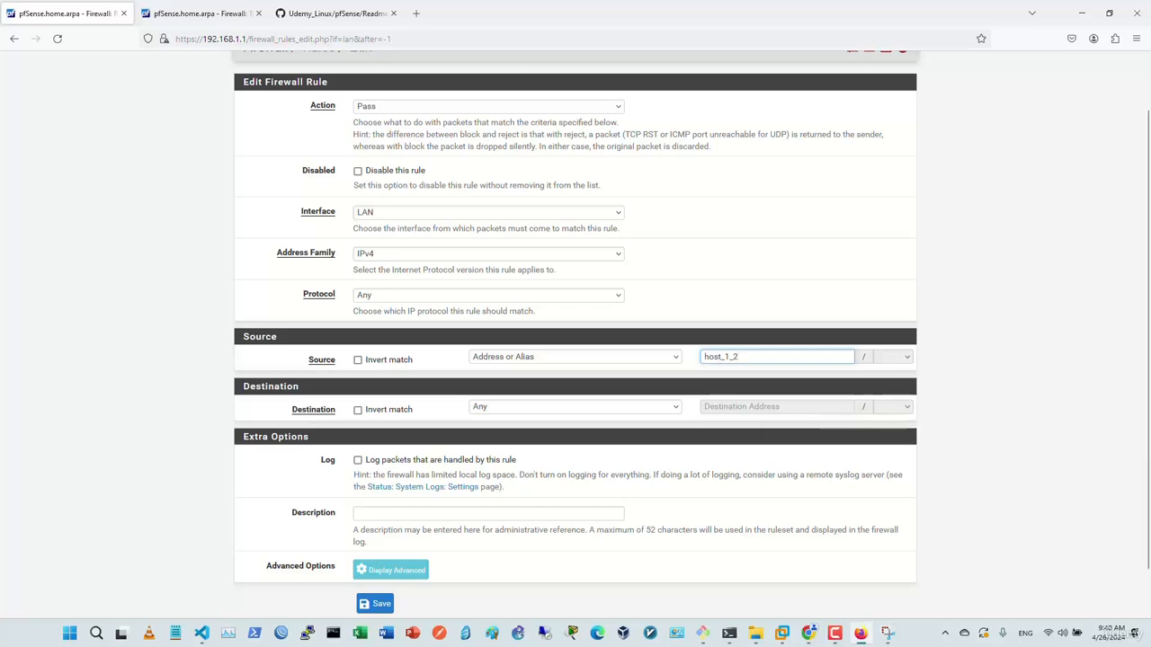
- Set the new rule's In / Out pipe to Upload_20Mbps and Download_10Mbps, save it and apply the changes
left_click(390, 571)
scroll(390, 570, "down", 10)
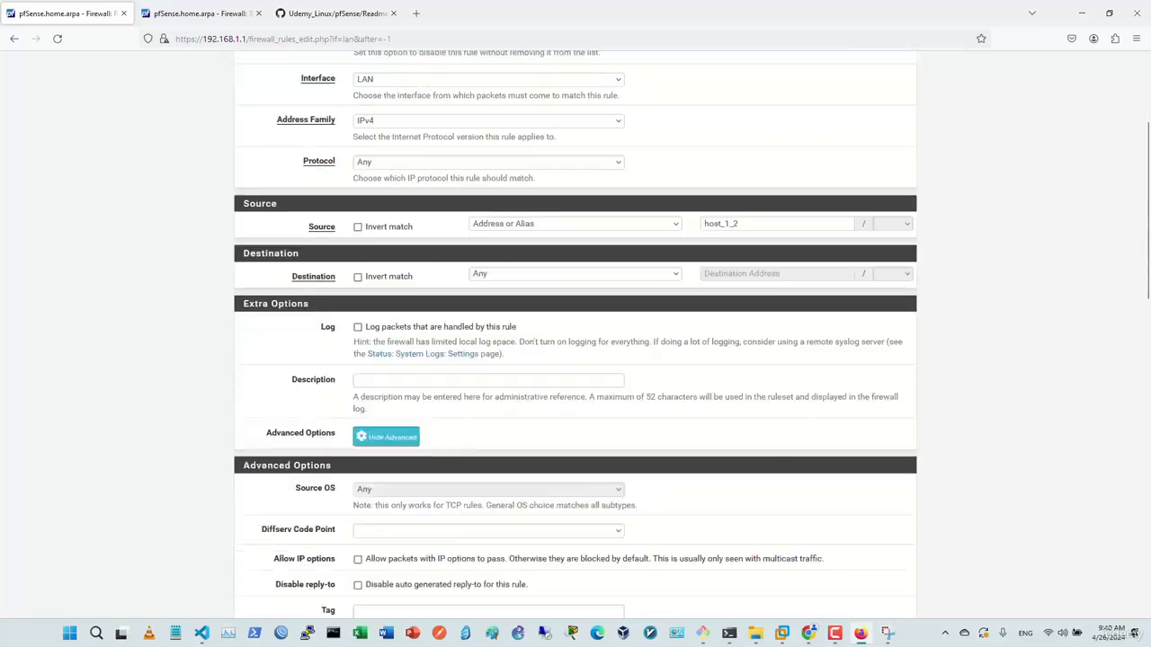
left_click(489, 421)
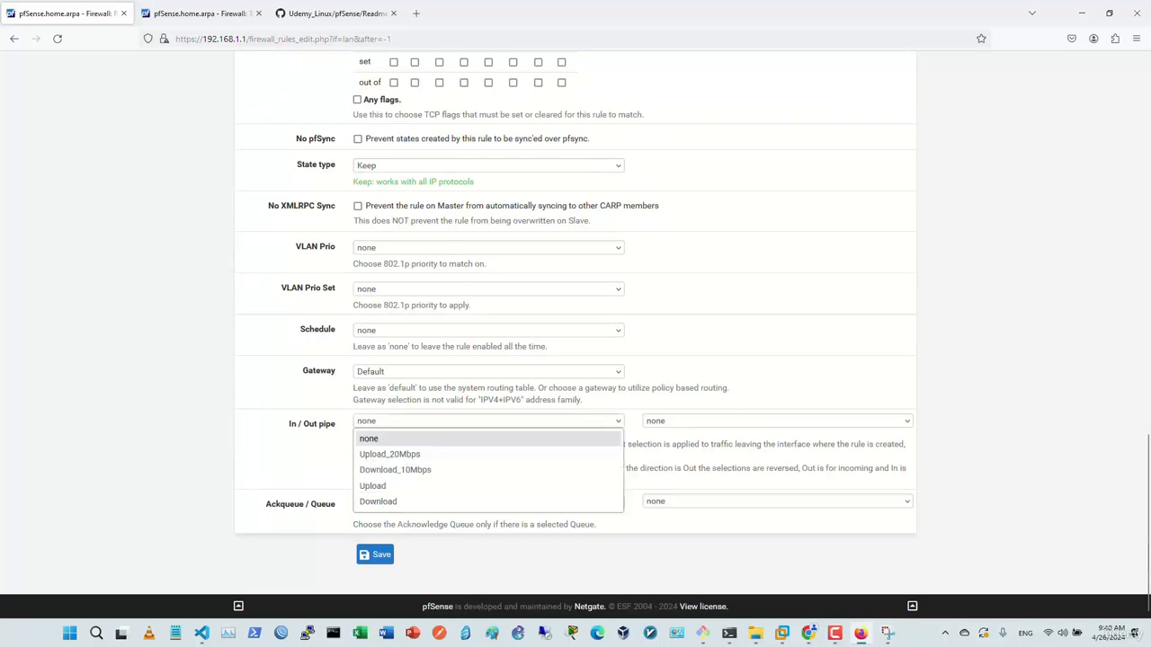
left_click(411, 455)
left_click(776, 421)
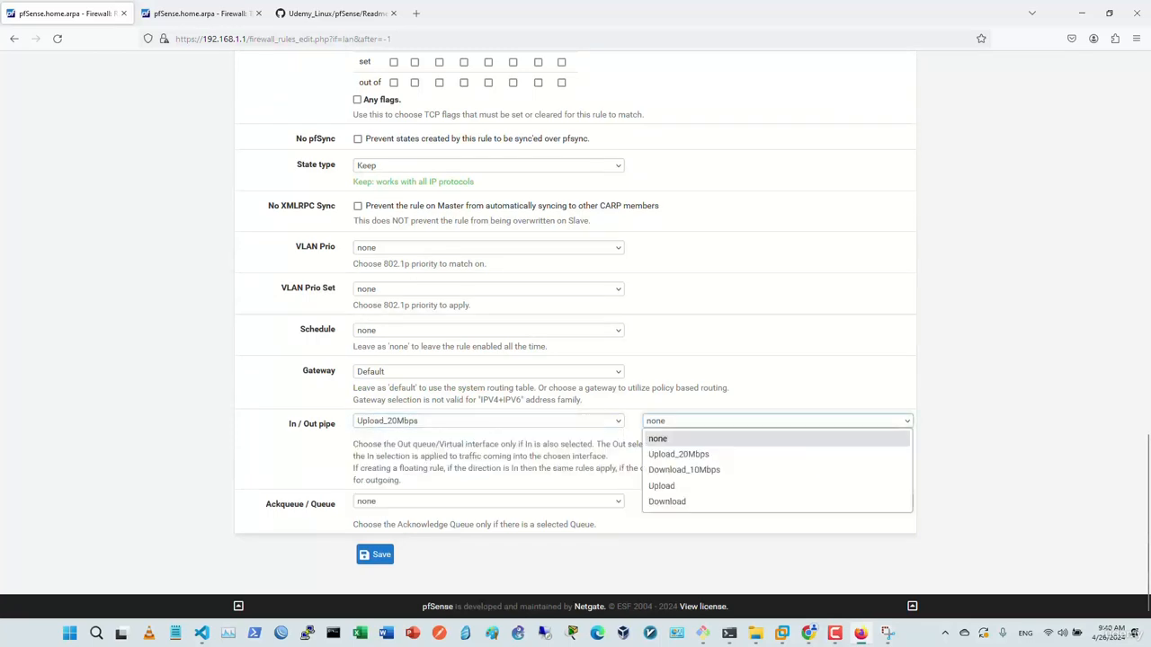
left_click(682, 469)
left_click(375, 554)
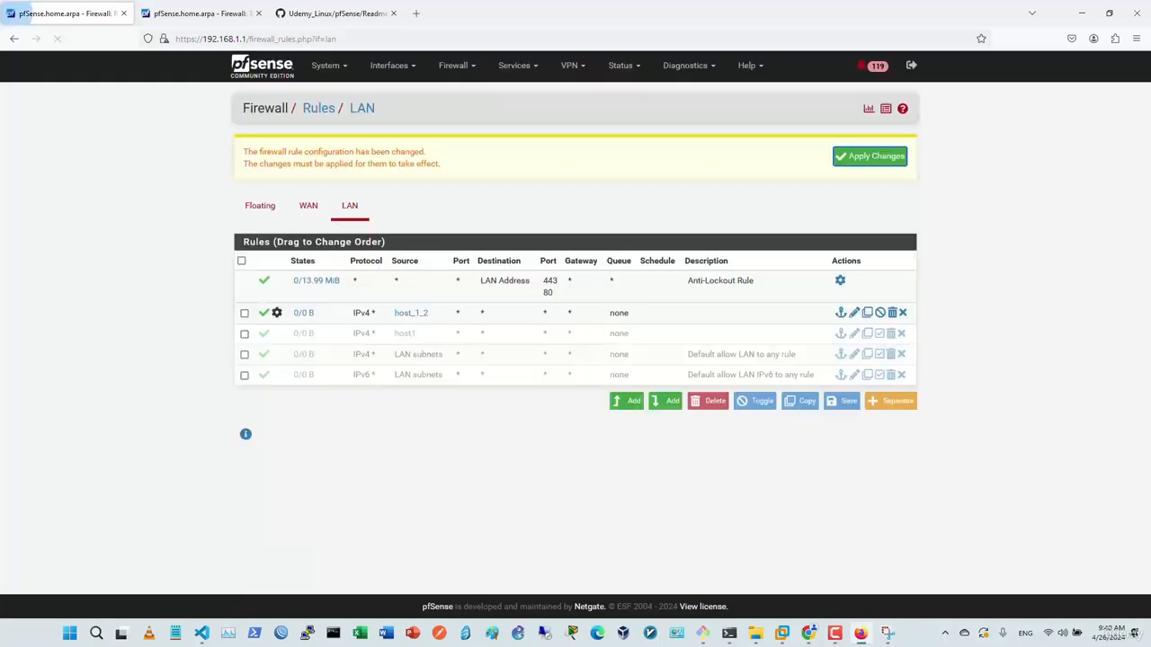
left_click(869, 153)
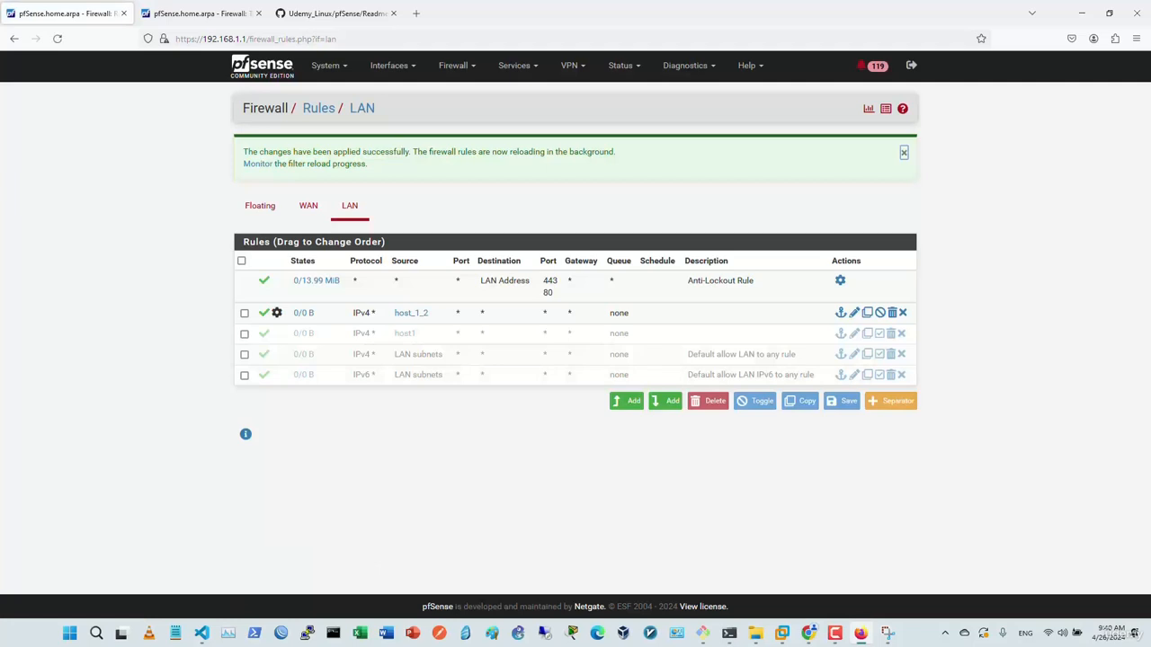